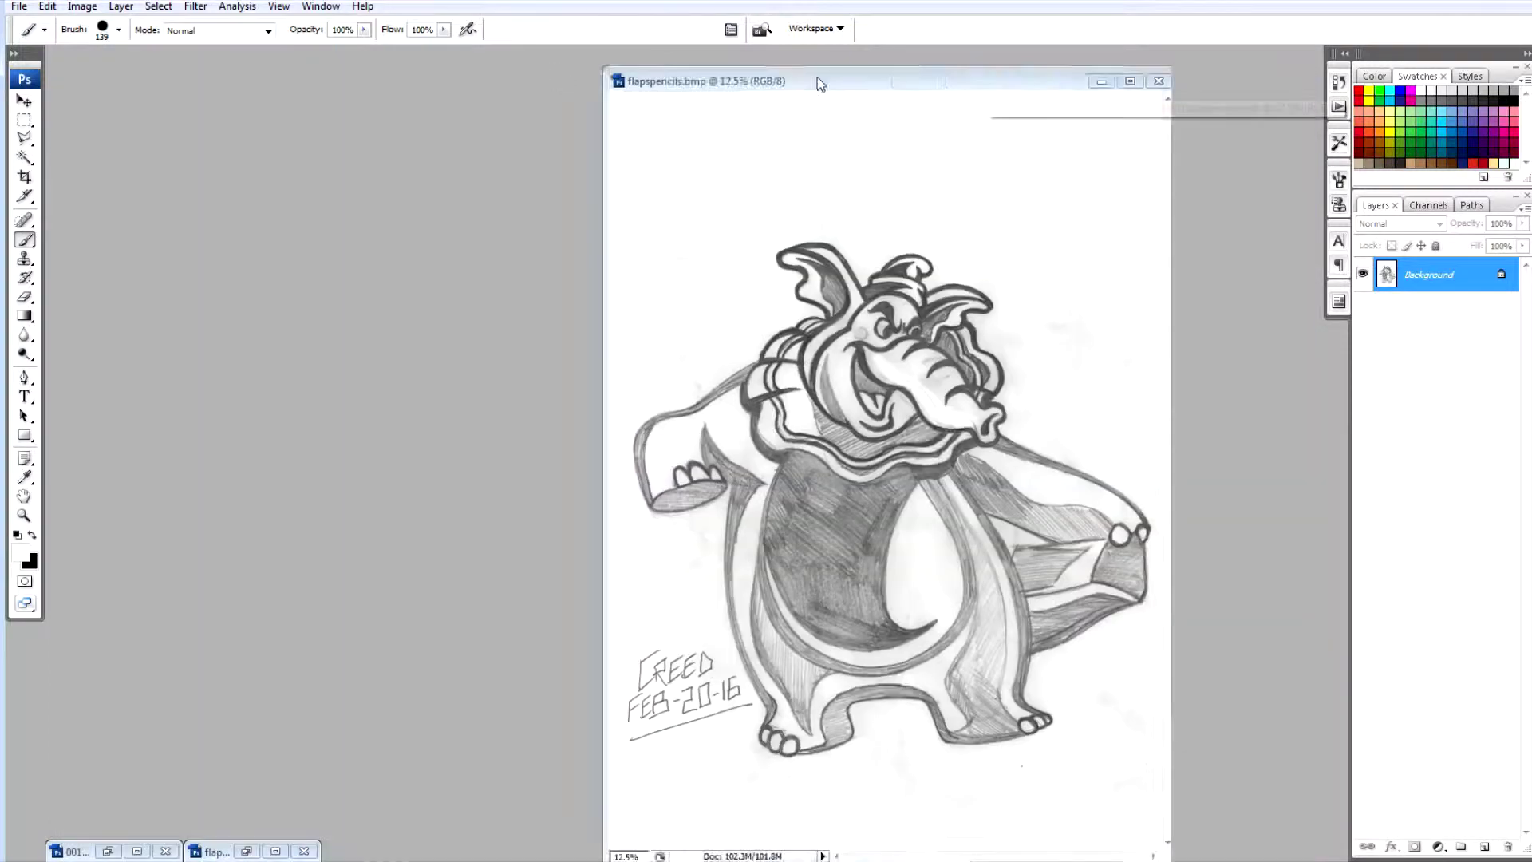
# Add a new layer above the sketch, fill it with black, and set the layer's opacity to 57%.
pyautogui.click(1486, 848)
pyautogui.hotkey('ctrl', 'BackSpace')
pyautogui.click(1522, 223)
pyautogui.moveTo(1520, 244); pyautogui.dragTo(1485, 246)
pyautogui.click(1071, 362)
# Start a Polygonal Lasso outline along the scalloped outer edge of the elephant's raised left-hand ear, up to its tip.
pyautogui.hotkey('ctrl', '+')
pyautogui.hotkey('ctrl', '+')
pyautogui.hotkey('ctrl', '+')
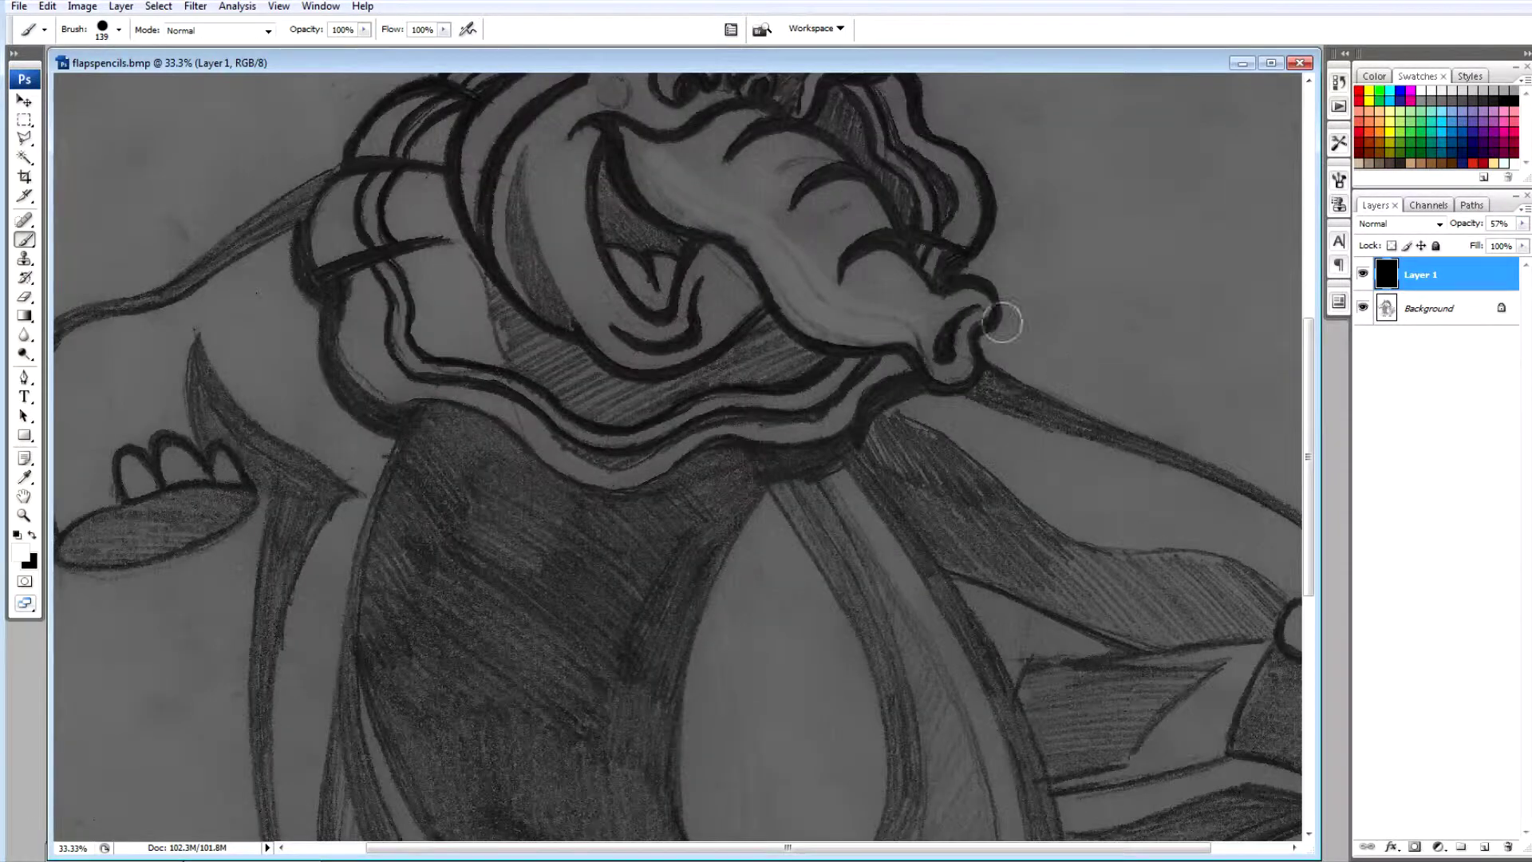
pyautogui.press('l')
pyautogui.scroll(5, 1069, 359)
pyautogui.moveTo(518, 386); pyautogui.dragTo(492, 351)
pyautogui.click(437, 309)
pyautogui.click(444, 289)
pyautogui.click(418, 254)
pyautogui.click(393, 244)
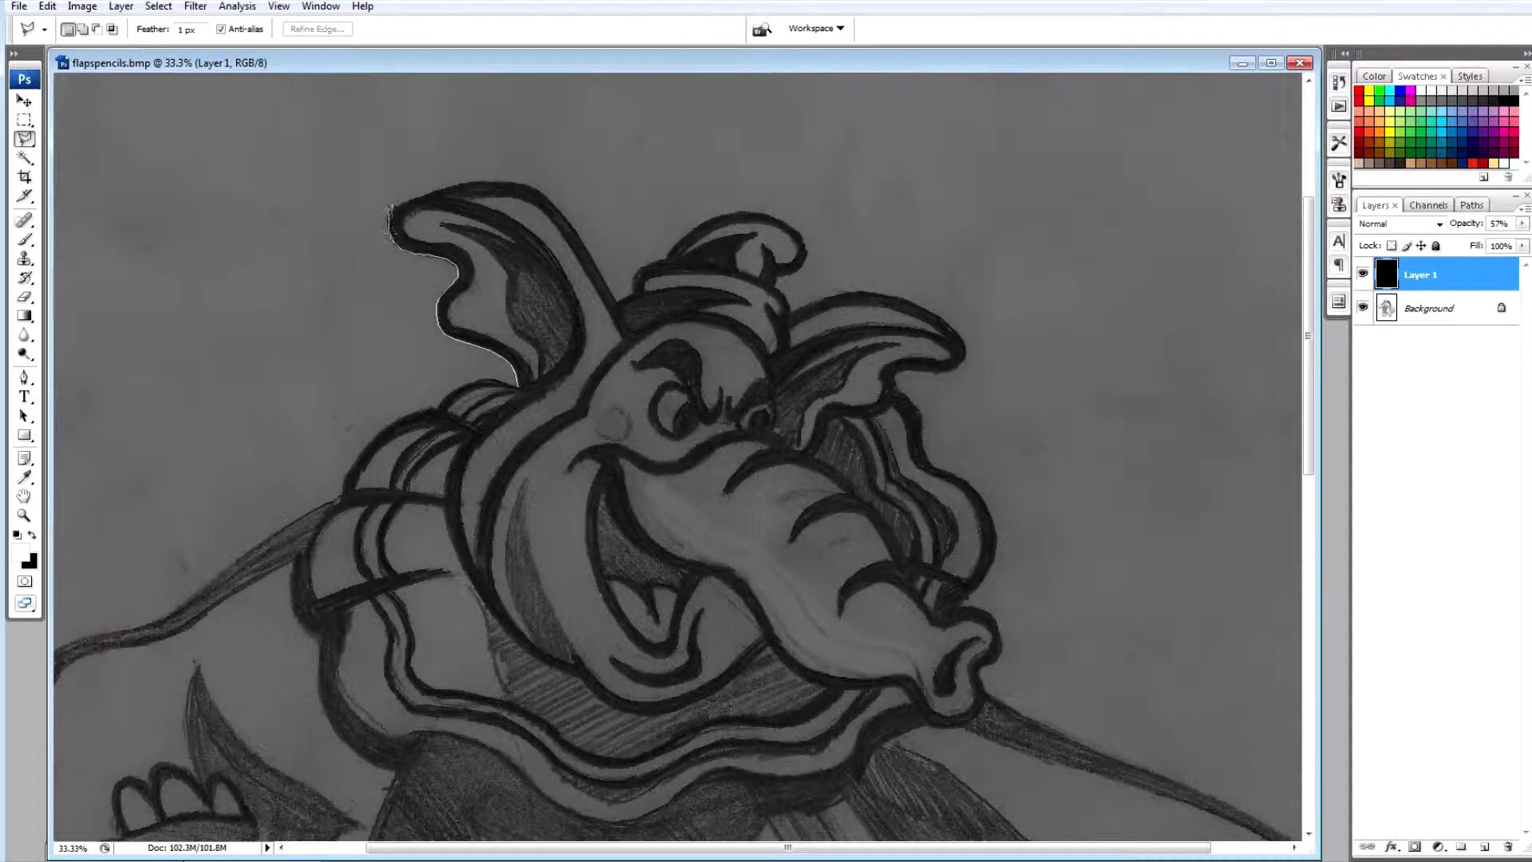
# Continue the lasso outline over the top of the raised ear and down to the base of the hat.
pyautogui.click(496, 181)
pyautogui.click(522, 183)
pyautogui.click(547, 197)
pyautogui.click(565, 216)
pyautogui.click(585, 247)
pyautogui.click(630, 294)
# Trace the lasso outline around the small hat to the base of the right-hand ear.
pyautogui.click(668, 259)
pyautogui.click(693, 230)
pyautogui.click(781, 220)
pyautogui.click(778, 278)
pyautogui.click(792, 311)
# Trace the lasso outline around the right-hand ear, the ruffled collar edge and the tip of the trunk.
pyautogui.click(834, 294)
pyautogui.click(873, 293)
pyautogui.click(918, 301)
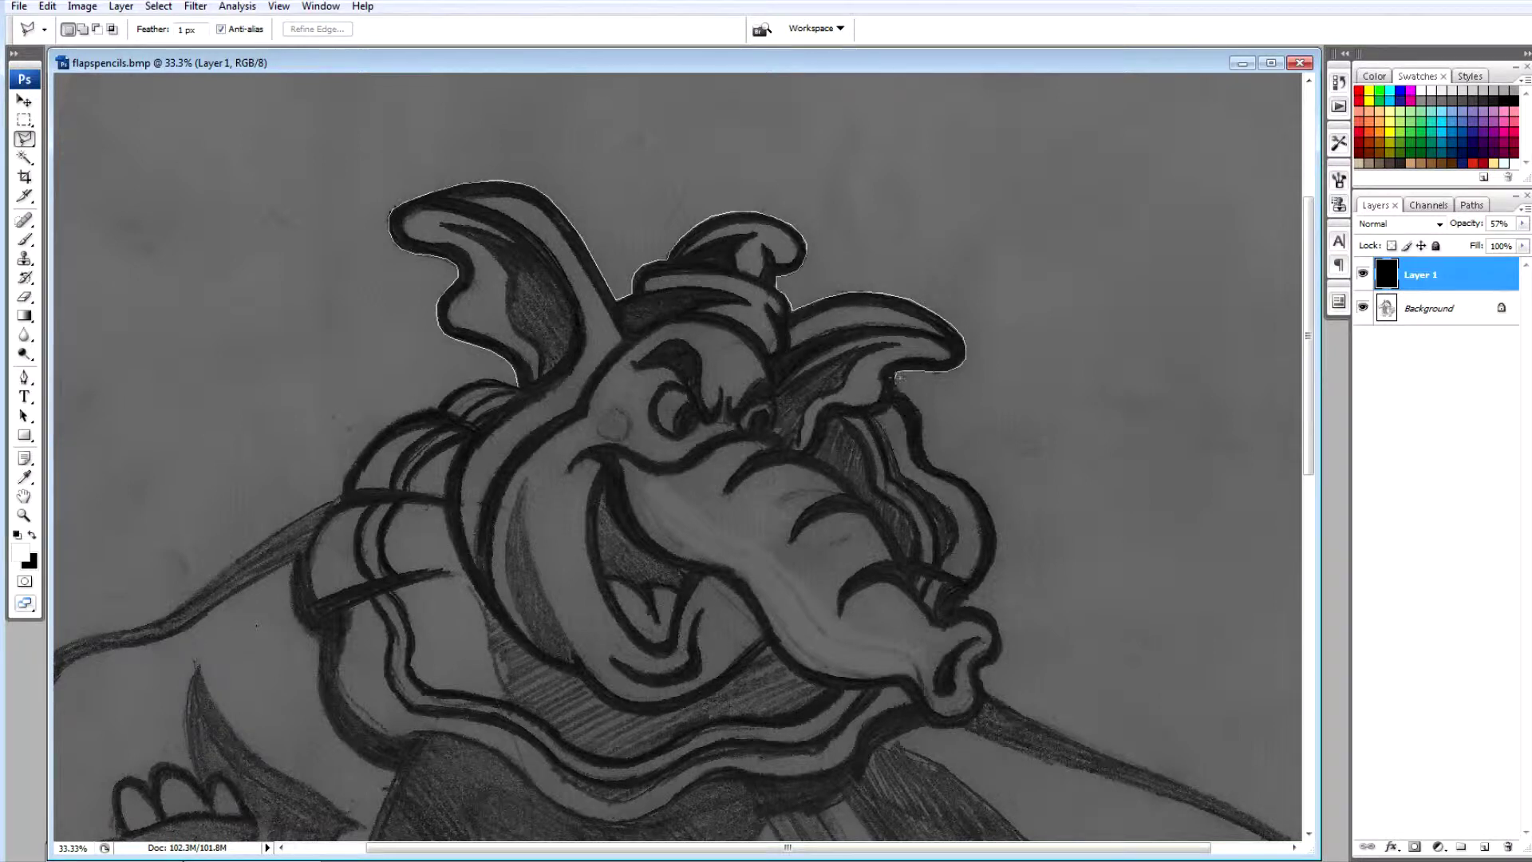
pyautogui.click(932, 460)
pyautogui.click(988, 610)
pyautogui.click(983, 691)
# Extend the lasso outline along the upper edge of the right-hand arm and around its fingertips.
pyautogui.click(1083, 748)
pyautogui.click(1147, 775)
pyautogui.click(1121, 149)
pyautogui.click(1194, 190)
pyautogui.click(1237, 225)
pyautogui.click(1263, 259)
pyautogui.click(1275, 287)
pyautogui.click(1262, 324)
pyautogui.click(1263, 375)
# Trace the lasso outline down from the right-hand fingertips and along the lower edge of the draped sleeve toward the body.
pyautogui.click(1267, 444)
pyautogui.click(1251, 485)
pyautogui.click(1222, 495)
pyautogui.click(1172, 517)
pyautogui.click(1132, 541)
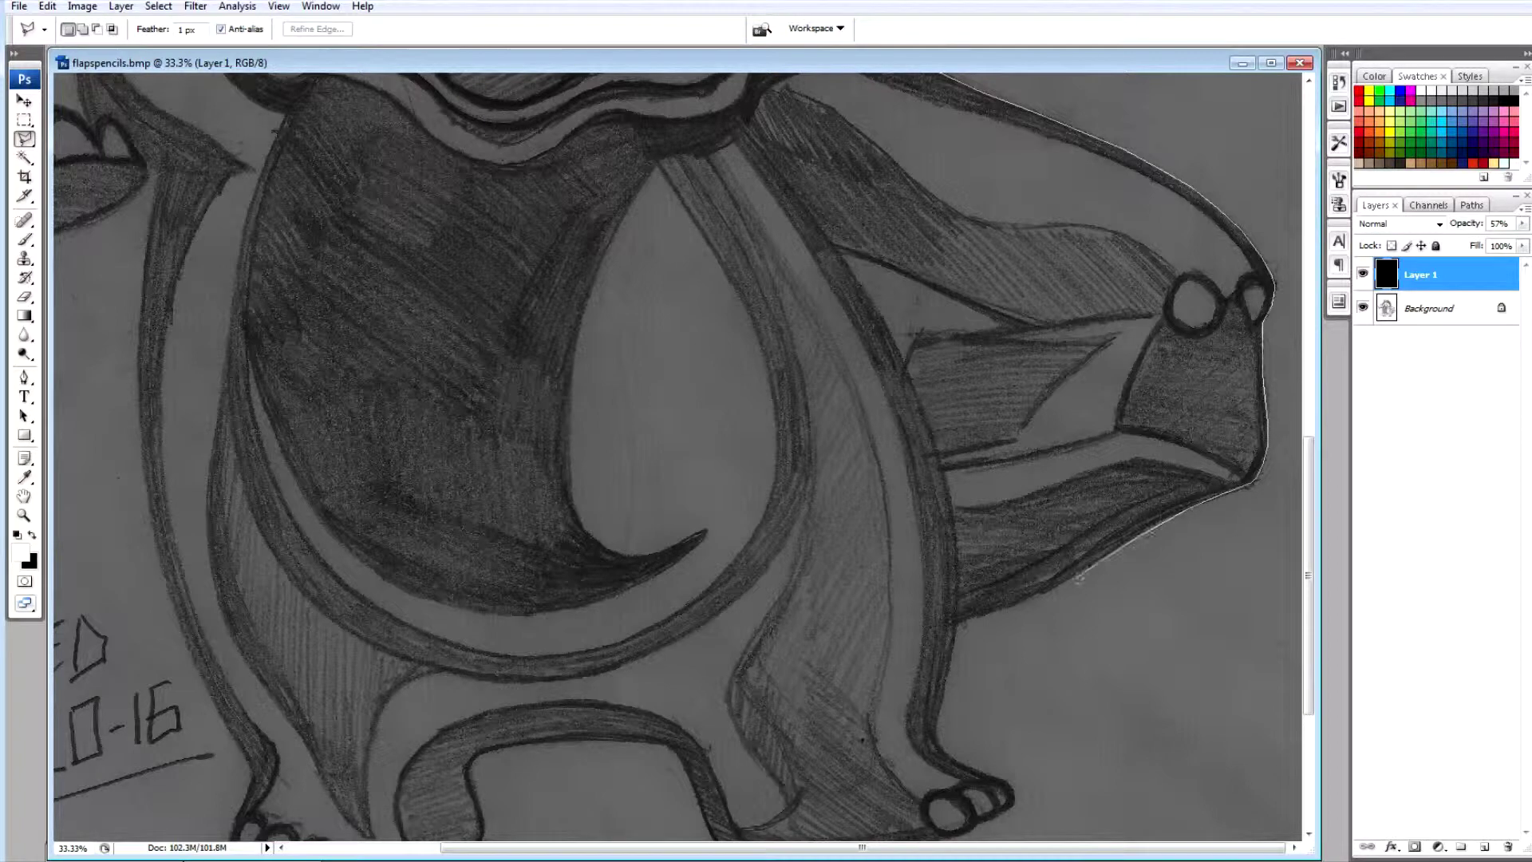
pyautogui.click(1077, 575)
pyautogui.click(1039, 596)
# Trace the lasso outline down the outer side of the right-hand leg and around its toes.
pyautogui.click(939, 735)
pyautogui.click(956, 761)
pyautogui.click(1007, 782)
pyautogui.click(1015, 789)
pyautogui.click(1012, 807)
pyautogui.click(997, 816)
pyautogui.click(978, 825)
pyautogui.click(962, 836)
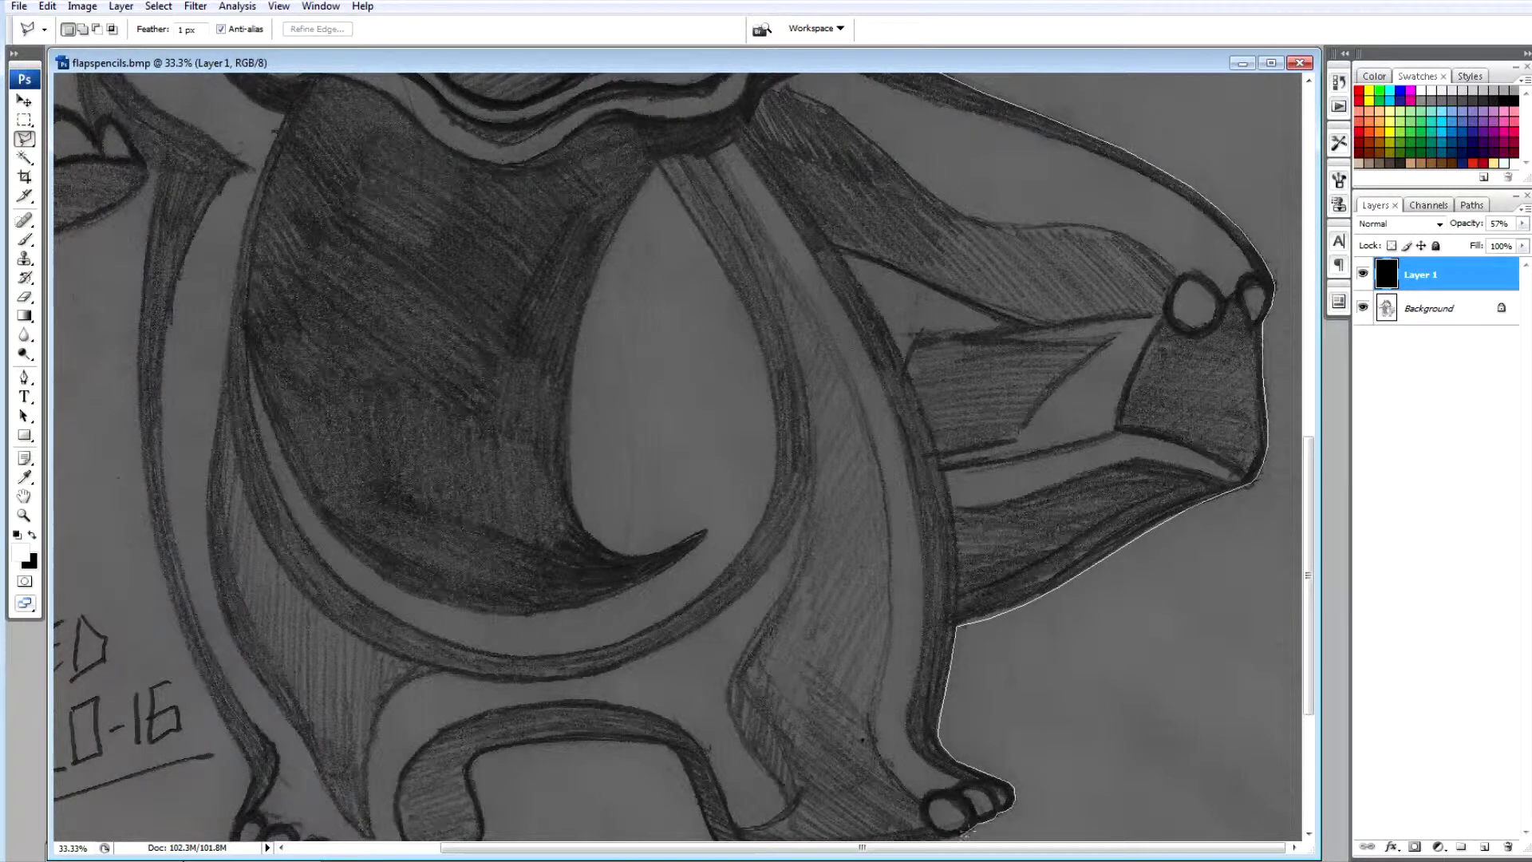
pyautogui.click(942, 839)
# Continue the lasso outline along the sole of the right-hand foot to its inner corner.
pyautogui.scroll(-3, 878, 729)
pyautogui.click(895, 586)
pyautogui.click(849, 593)
pyautogui.click(798, 597)
pyautogui.click(764, 596)
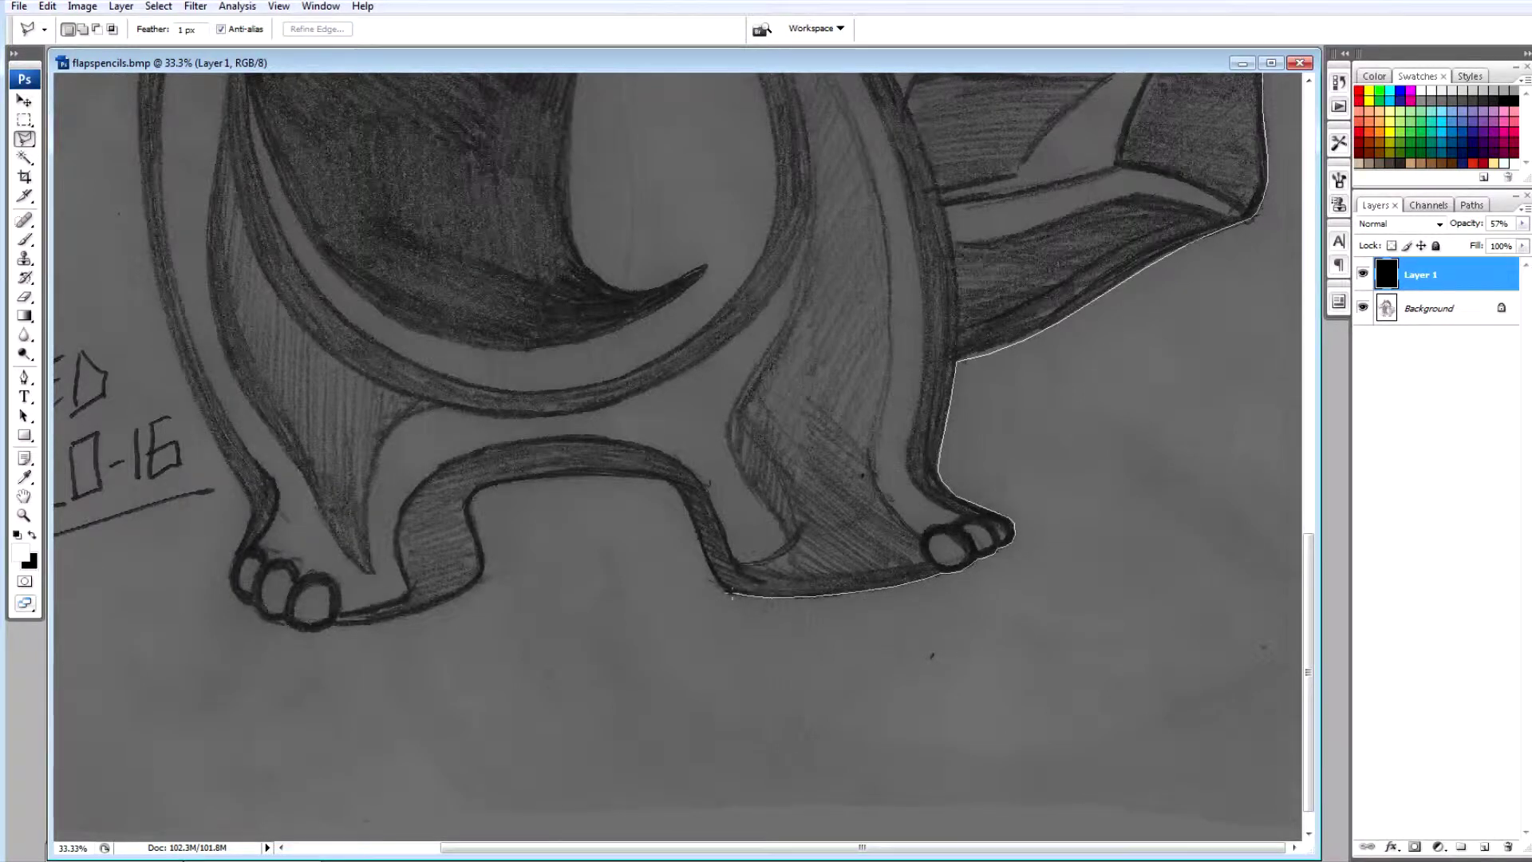
# Trace the lasso outline up the inner leg, across the arch between the legs and down the other side.
pyautogui.click(698, 543)
pyautogui.click(682, 503)
pyautogui.click(665, 479)
pyautogui.click(618, 477)
pyautogui.click(575, 469)
pyautogui.click(600, 475)
pyautogui.click(545, 479)
pyautogui.click(506, 485)
pyautogui.click(480, 491)
pyautogui.click(471, 503)
pyautogui.click(474, 526)
pyautogui.click(483, 549)
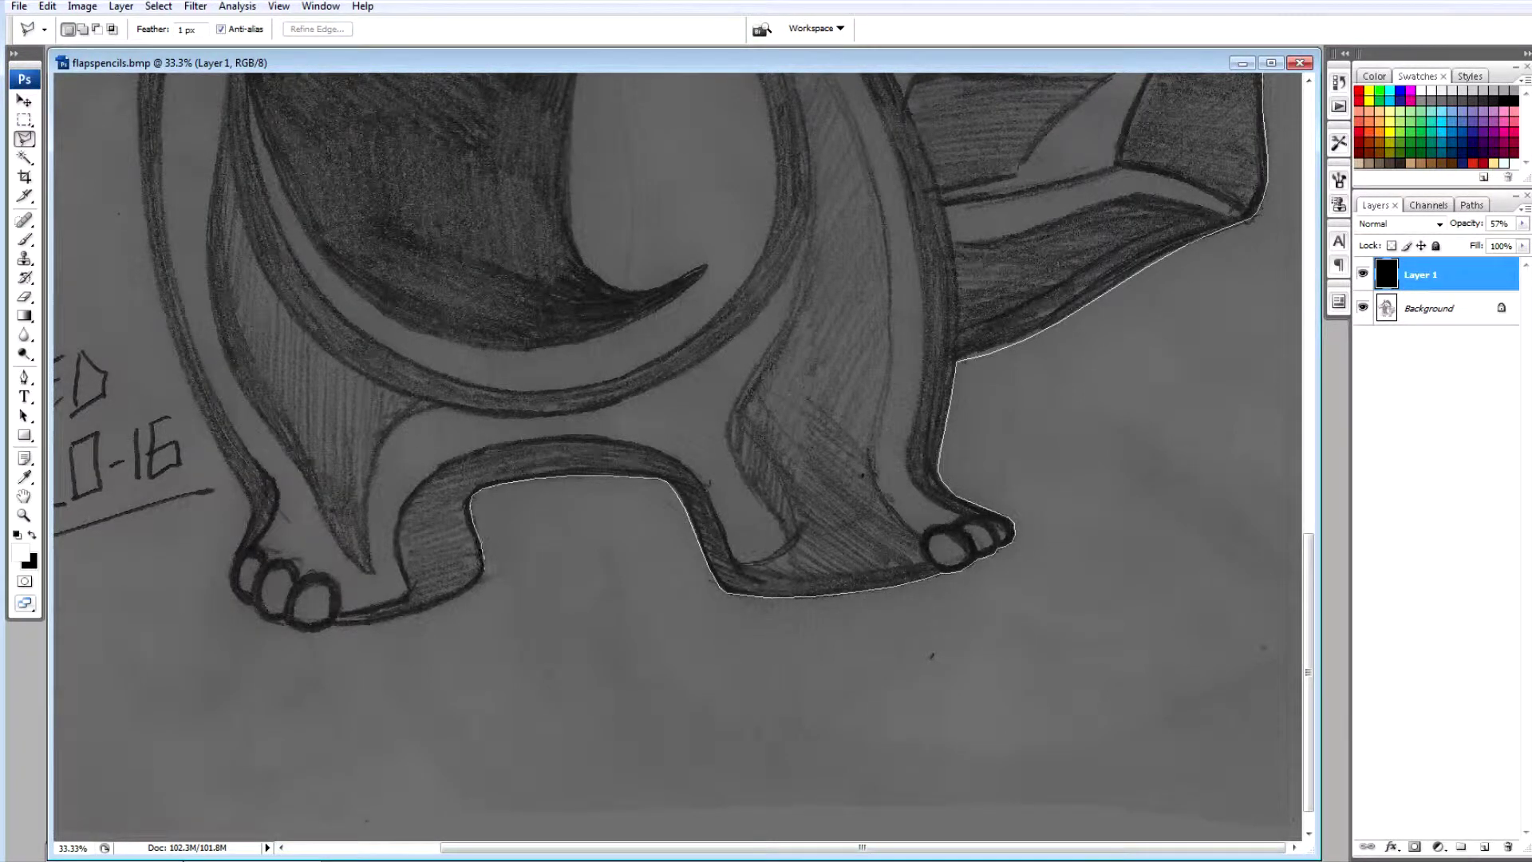
# Trace the lasso outline along the sole of the left-hand foot and around its toes to the ankle.
pyautogui.click(481, 577)
pyautogui.click(459, 597)
pyautogui.click(427, 610)
pyautogui.click(395, 619)
pyautogui.click(363, 626)
pyautogui.click(311, 630)
pyautogui.click(239, 605)
pyautogui.click(232, 581)
pyautogui.click(249, 520)
# Continue the lasso outline up the outer side of the left-hand leg and lower body.
pyautogui.click(250, 508)
pyautogui.click(244, 488)
pyautogui.click(227, 463)
pyautogui.click(206, 423)
pyautogui.click(186, 381)
pyautogui.click(166, 326)
pyautogui.click(144, 224)
pyautogui.click(137, 166)
pyautogui.click(137, 104)
# Trace the lasso outline up the body to the left-hand armpit and along the underside of the sleeve opening.
pyautogui.moveTo(137, 95)
pyautogui.mouseDown()
pyautogui.moveTo(137, 405)
pyautogui.moveTo(360, 556)
pyautogui.mouseUp()
pyautogui.click(363, 479)
pyautogui.click(371, 419)
pyautogui.click(355, 395)
pyautogui.click(320, 416)
pyautogui.click(276, 431)
pyautogui.click(227, 441)
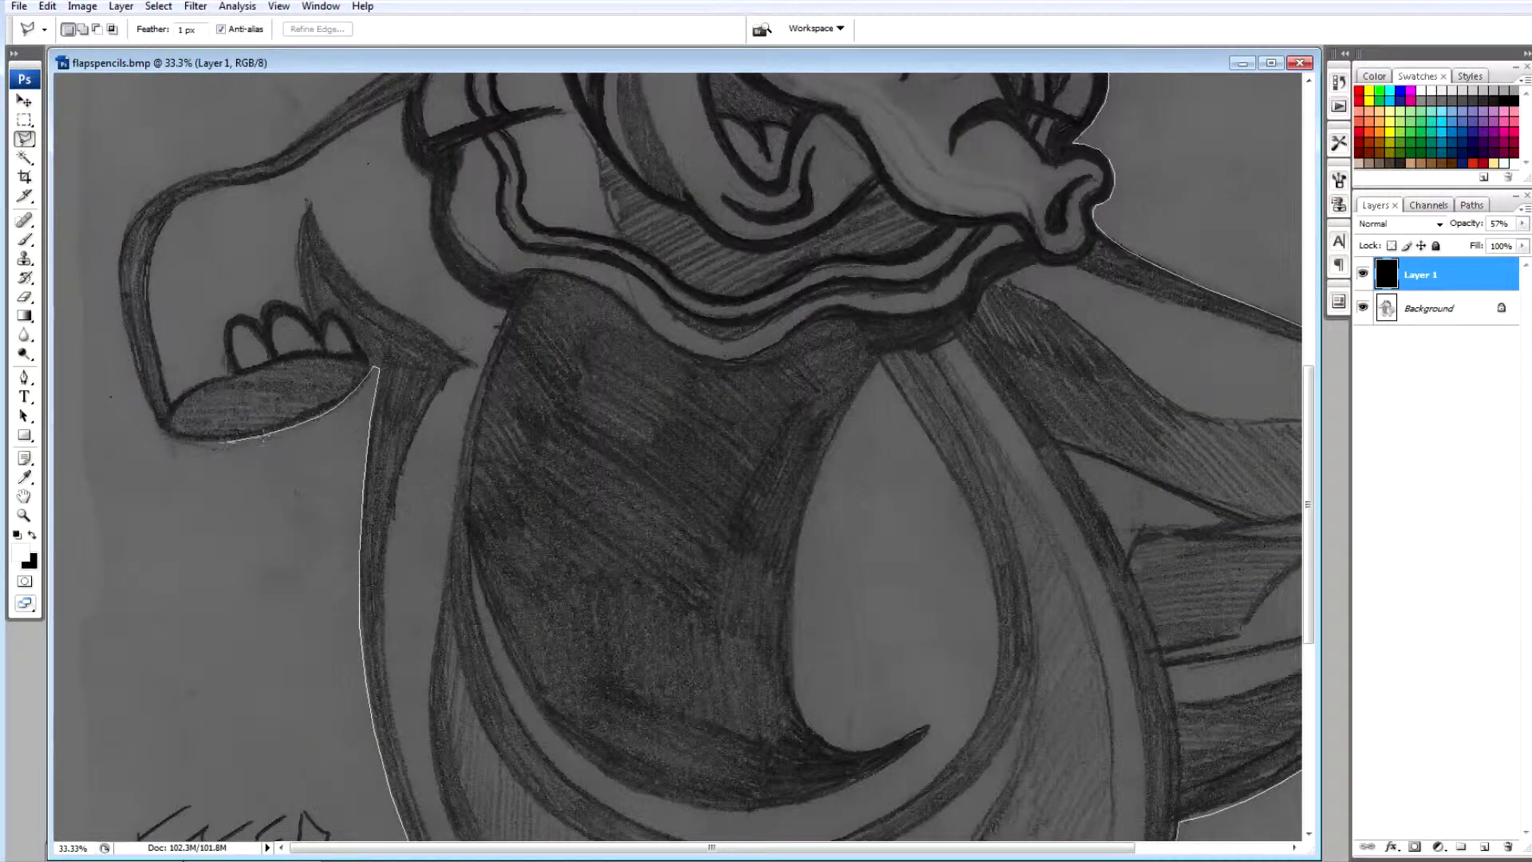
# Trace the lasso outline around the end of the left-hand sleeve and up the arm's upper edge toward the collar.
pyautogui.click(159, 435)
pyautogui.click(130, 324)
pyautogui.click(285, 148)
pyautogui.click(325, 117)
pyautogui.moveTo(383, 80); pyautogui.dragTo(383, 546)
pyautogui.click(397, 532)
# Trace around the back of the ruffled collar and close the lasso selection at the raised ear.
pyautogui.click(507, 425)
pyautogui.click(547, 411)
pyautogui.click(565, 396)
pyautogui.click(599, 385)
pyautogui.click(629, 389)
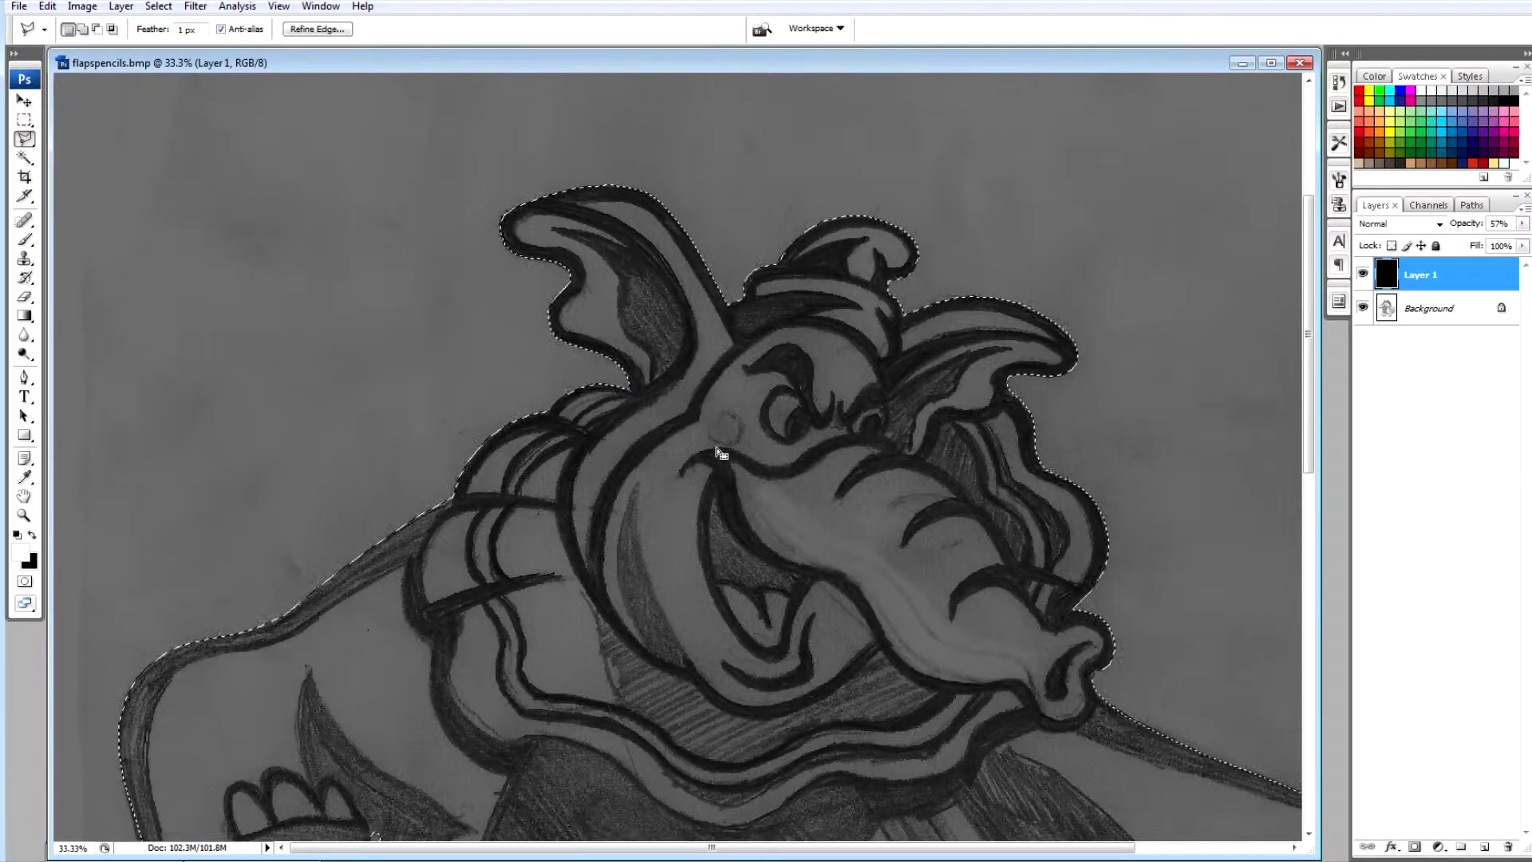
# Invert the selection, delete the black fill outside the elephant, and modify the selection's edge.
pyautogui.hotkey('ctrl', 'shift', 'i')
pyautogui.press('Delete')
pyautogui.click(164, 10)
pyautogui.moveTo(199, 195)
pyautogui.click(378, 249)
pyautogui.click(896, 278)
# Add a new layer directly above the Background and fill the selected area around the elephant with white.
pyautogui.click(1437, 308)
pyautogui.click(1484, 846)
pyautogui.hotkey('alt', 'BackSpace')
# Add another layer directly above the Background, clear the selection, and fill the whole layer with black.
pyautogui.click(1437, 341)
pyautogui.click(1483, 846)
pyautogui.hotkey('ctrl', 'BackSpace')
pyautogui.hotkey('ctrl', 'd')
pyautogui.hotkey('ctrl', 'BackSpace')
# Add a white-filled layer above the full black one and hide Layer 2, Layer 4 and Layer 3.
pyautogui.click(1483, 846)
pyautogui.hotkey('alt', 'BackSpace')
pyautogui.moveTo(1363, 375); pyautogui.dragTo(1363, 308)
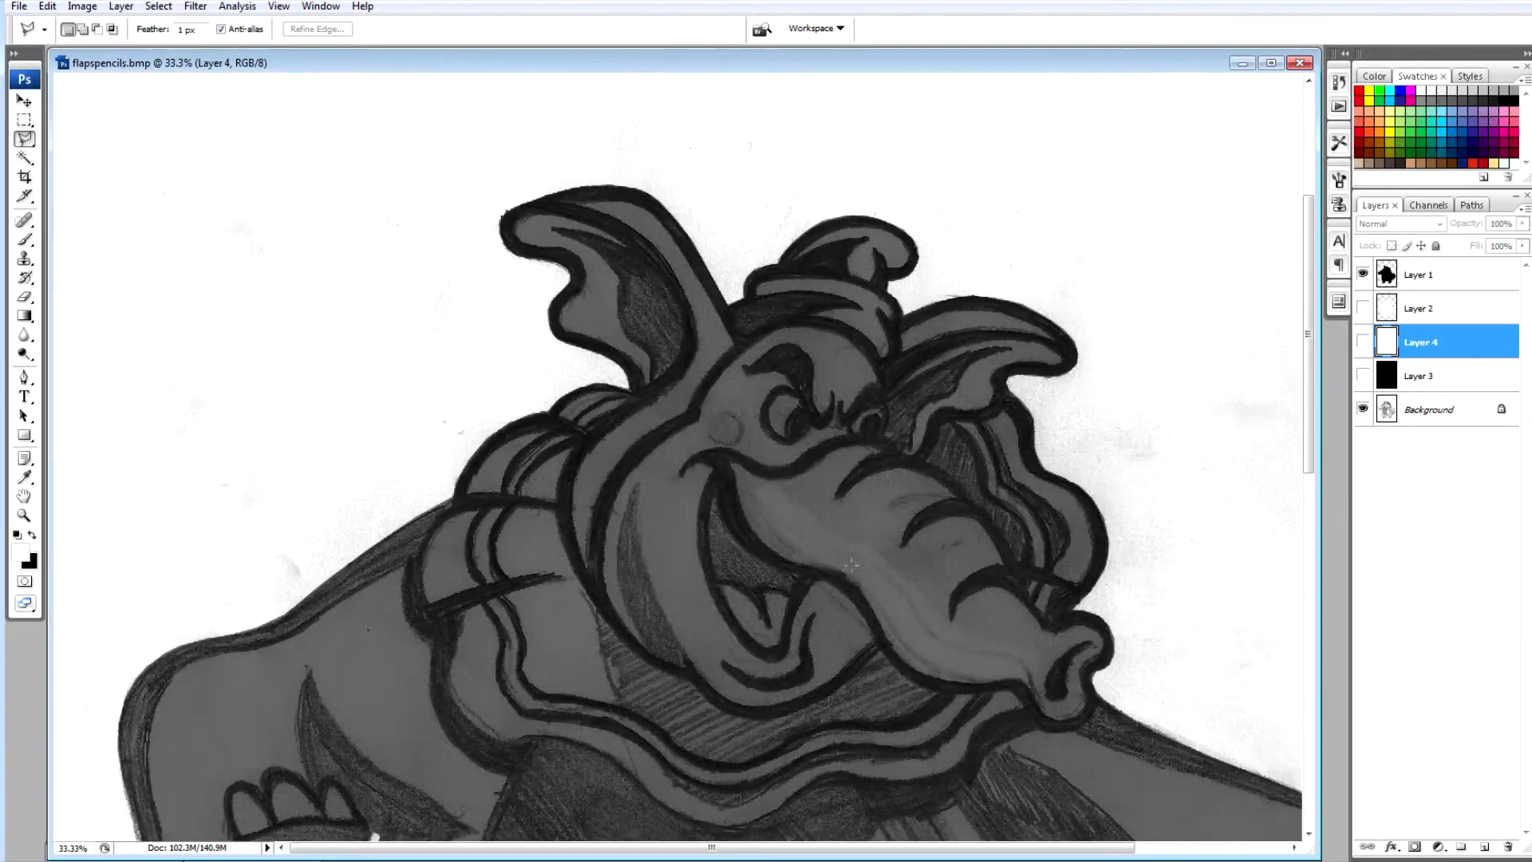
# Try to trace the light inner area of the raised ear with the Polygonal Lasso, from its upper edge down to its base.
pyautogui.hotkey('ctrl', '+')
pyautogui.click(600, 252)
pyautogui.click(452, 205)
pyautogui.click(447, 248)
pyautogui.click(472, 253)
pyautogui.click(495, 253)
pyautogui.click(523, 260)
pyautogui.click(537, 273)
pyautogui.click(539, 291)
pyautogui.click(534, 311)
pyautogui.click(519, 325)
pyautogui.moveTo(528, 320)
pyautogui.mouseDown()
pyautogui.moveTo(515, 380)
pyautogui.moveTo(589, 407)
pyautogui.moveTo(621, 444)
pyautogui.mouseUp()
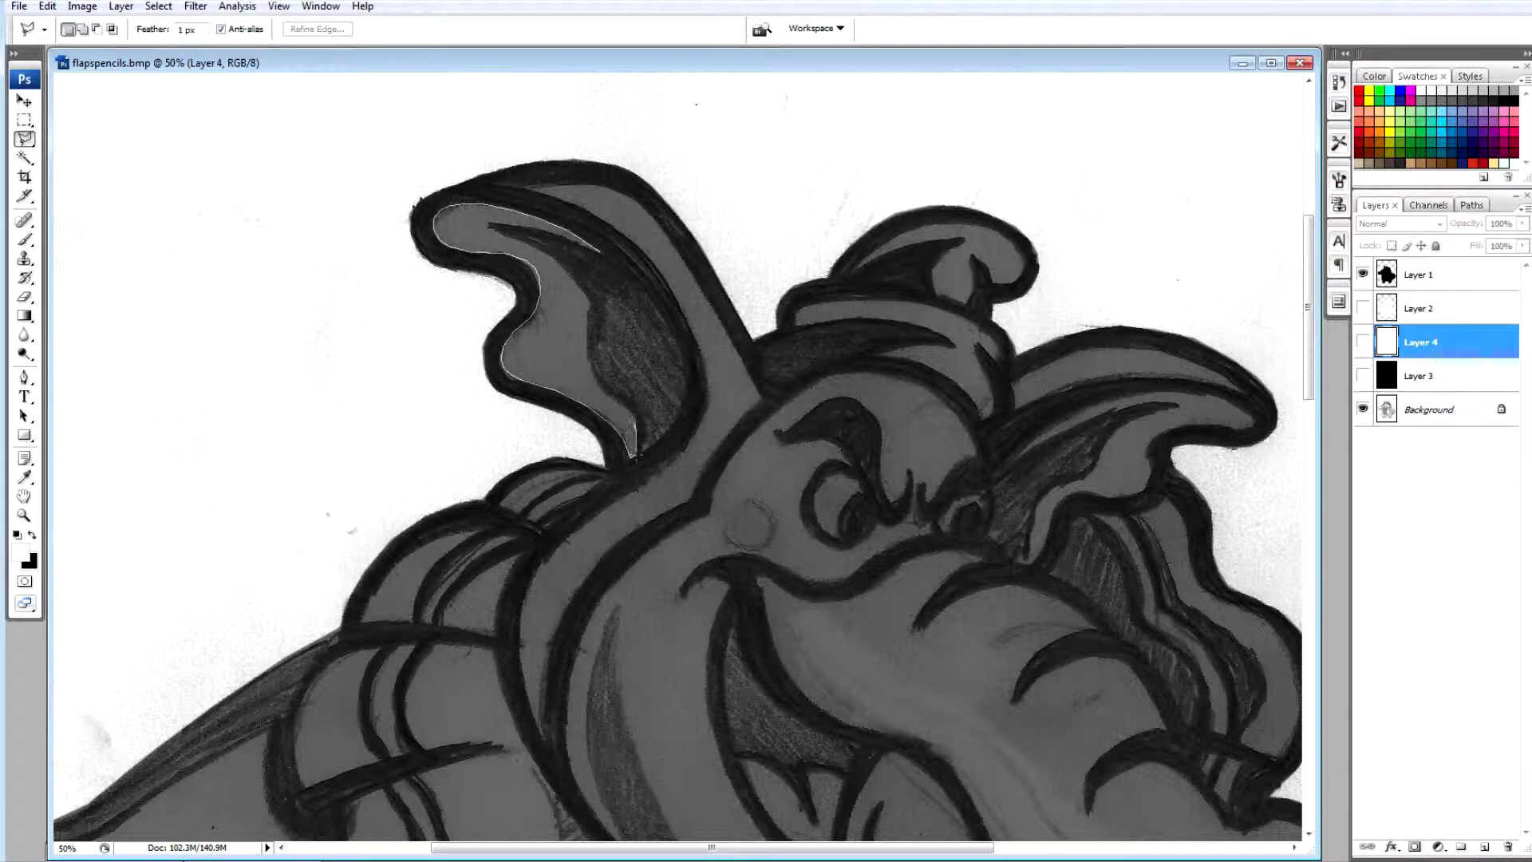
# Try to close the raised ear's inner selection along the shaded area and around the pointed fold.
pyautogui.click(570, 271)
pyautogui.click(545, 249)
pyautogui.click(519, 236)
pyautogui.click(489, 225)
pyautogui.click(518, 228)
pyautogui.click(551, 233)
pyautogui.click(581, 241)
pyautogui.click(599, 251)
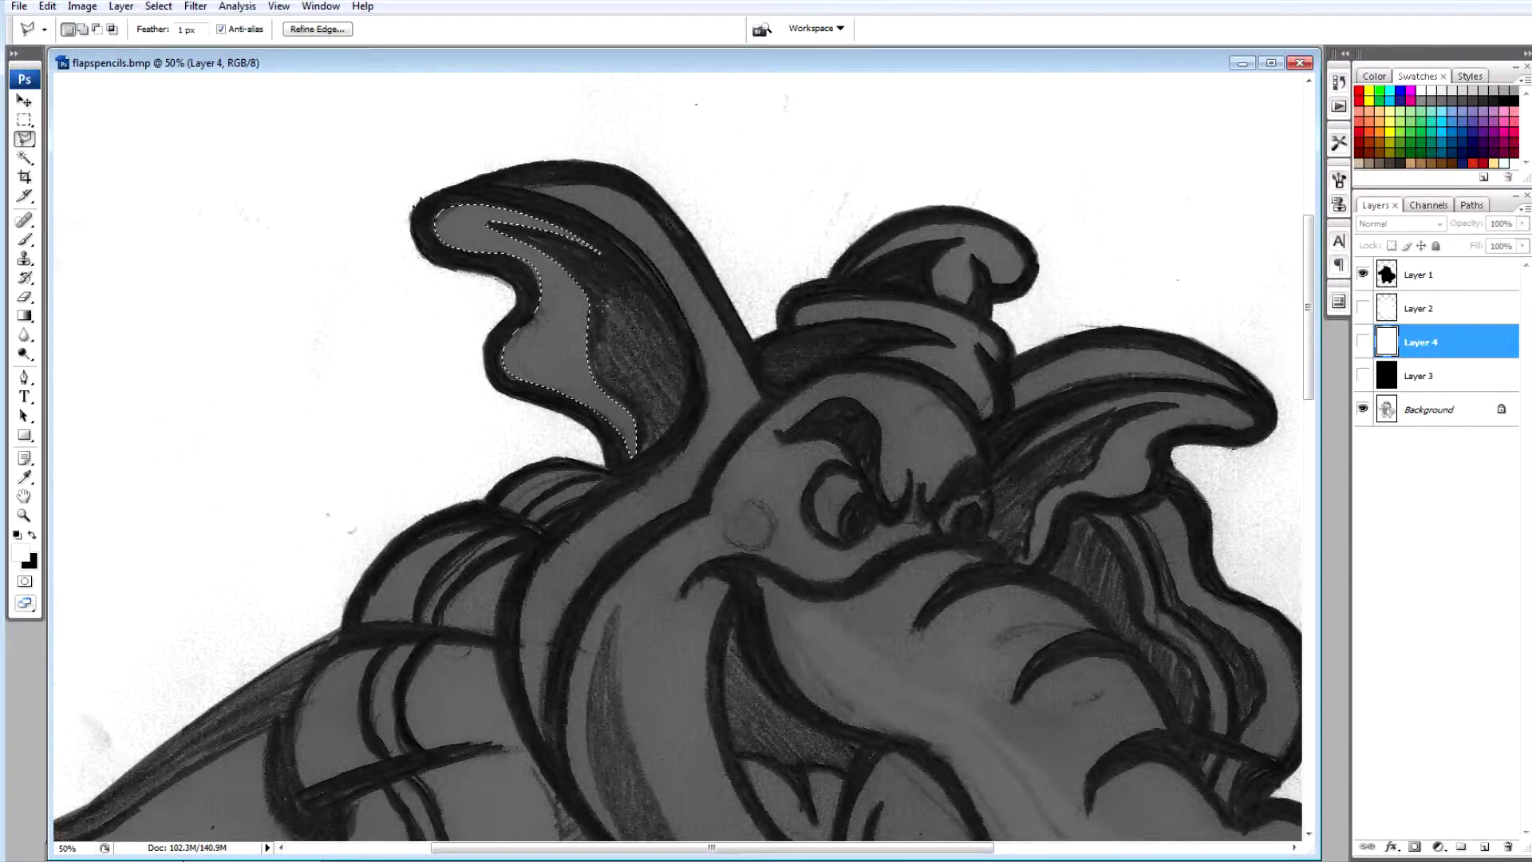
# Undo the inner-ear selection steps.
pyautogui.hotkey('ctrl', 'z')
pyautogui.click(1421, 278)
pyautogui.click(47, 7)
pyautogui.click(65, 55)
pyautogui.click(47, 6)
pyautogui.click(64, 56)
# Trace the raised ear's light inner area around the pointed fold and clear it from Layer 1, leaving nothing selected.
pyautogui.click(563, 230)
pyautogui.click(531, 216)
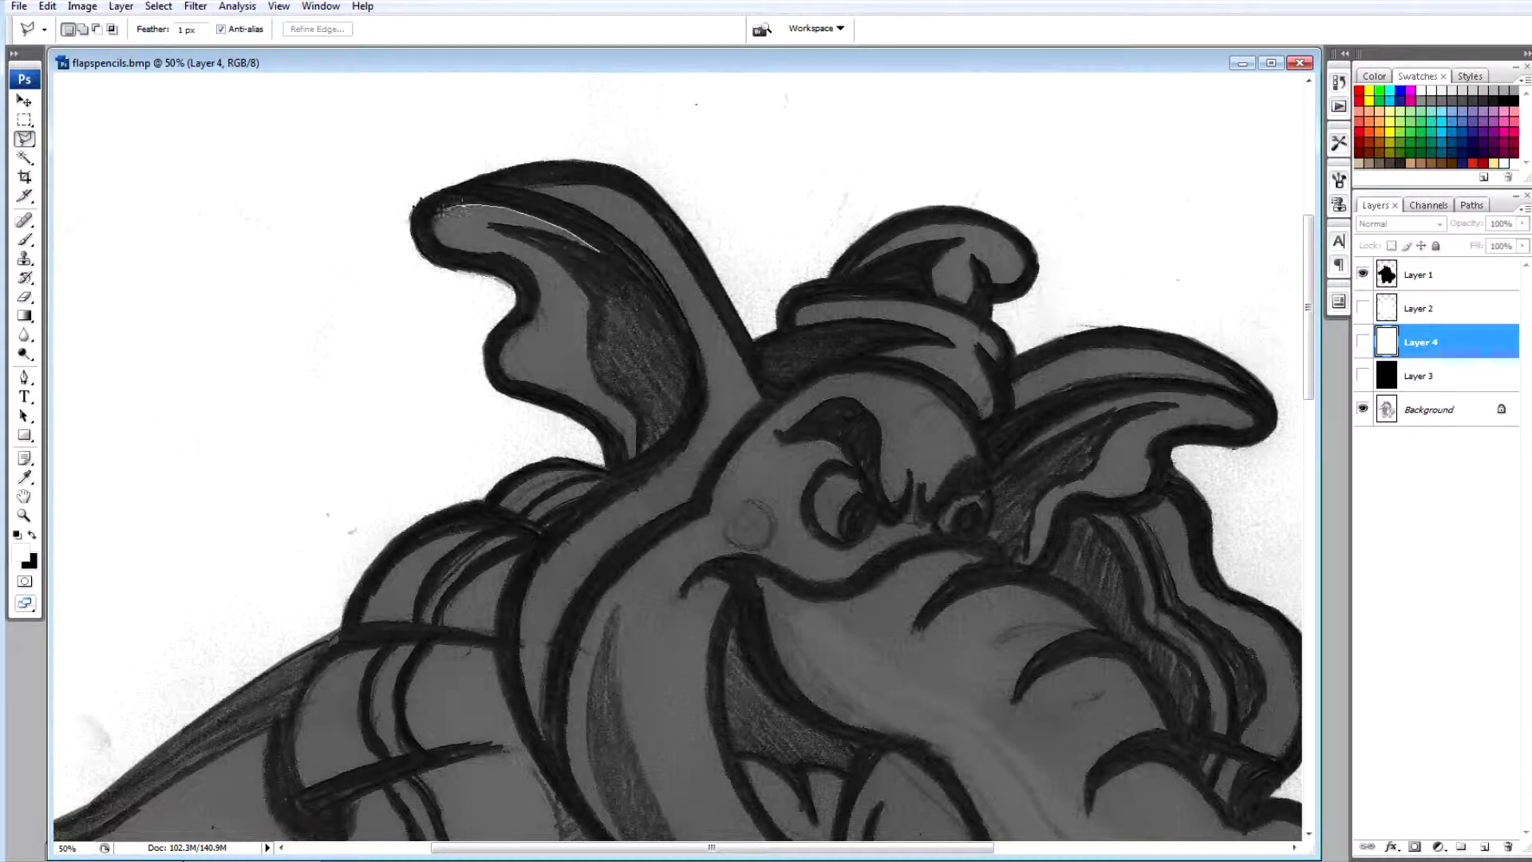
pyautogui.moveTo(432, 230); pyautogui.dragTo(540, 289)
pyautogui.click(609, 416)
pyautogui.click(625, 433)
pyautogui.click(630, 457)
pyautogui.moveTo(635, 455)
pyautogui.mouseDown()
pyautogui.moveTo(587, 313)
pyautogui.moveTo(555, 264)
pyautogui.moveTo(486, 224)
pyautogui.mouseUp()
pyautogui.click(488, 224)
pyautogui.click(524, 229)
pyautogui.click(557, 237)
pyautogui.click(600, 251)
pyautogui.click(1433, 277)
pyautogui.press('Delete')
pyautogui.hotkey('ctrl', 'd')
# Trace the raised ear's light outer band down along the neck and clear it from Layer 1.
pyautogui.moveTo(568, 605)
pyautogui.mouseDown()
pyautogui.moveTo(611, 537)
pyautogui.moveTo(678, 505)
pyautogui.moveTo(758, 401)
pyautogui.mouseUp()
pyautogui.click(758, 401)
pyautogui.doubleClick(738, 346)
pyautogui.click(759, 397)
pyautogui.click(716, 314)
pyautogui.moveTo(716, 314); pyautogui.dragTo(643, 209)
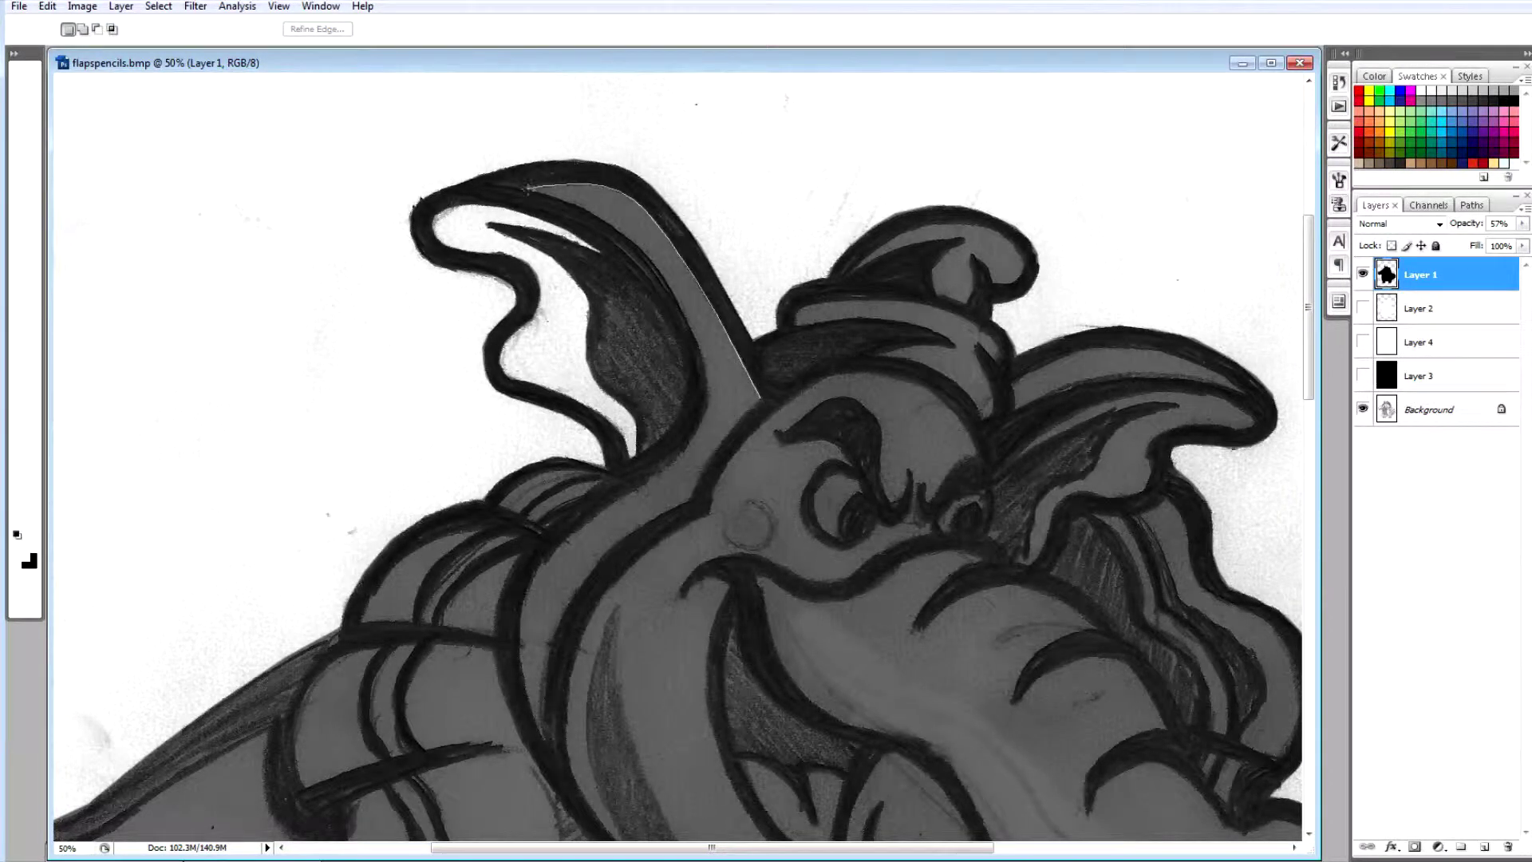
pyautogui.moveTo(639, 249)
pyautogui.mouseDown()
pyautogui.moveTo(704, 365)
pyautogui.moveTo(703, 413)
pyautogui.moveTo(689, 449)
pyautogui.moveTo(543, 564)
pyautogui.moveTo(517, 632)
pyautogui.moveTo(541, 731)
pyautogui.moveTo(553, 636)
pyautogui.moveTo(581, 584)
pyautogui.moveTo(692, 493)
pyautogui.moveTo(761, 398)
pyautogui.mouseUp()
pyautogui.press('Delete')
# Clear the light areas of the hat's folded tip and its brim from Layer 1.
pyautogui.moveTo(973, 257)
pyautogui.mouseDown()
pyautogui.moveTo(1007, 286)
pyautogui.moveTo(1023, 270)
pyautogui.moveTo(982, 225)
pyautogui.moveTo(942, 219)
pyautogui.moveTo(870, 260)
pyautogui.moveTo(945, 237)
pyautogui.moveTo(949, 297)
pyautogui.mouseUp()
pyautogui.click(967, 297)
pyautogui.press('Delete')
pyautogui.moveTo(991, 413)
pyautogui.mouseDown()
pyautogui.moveTo(977, 345)
pyautogui.moveTo(997, 345)
pyautogui.moveTo(942, 311)
pyautogui.moveTo(802, 305)
pyautogui.moveTo(946, 331)
pyautogui.moveTo(957, 345)
pyautogui.moveTo(886, 359)
pyautogui.moveTo(988, 412)
pyautogui.mouseUp()
pyautogui.press('Delete')
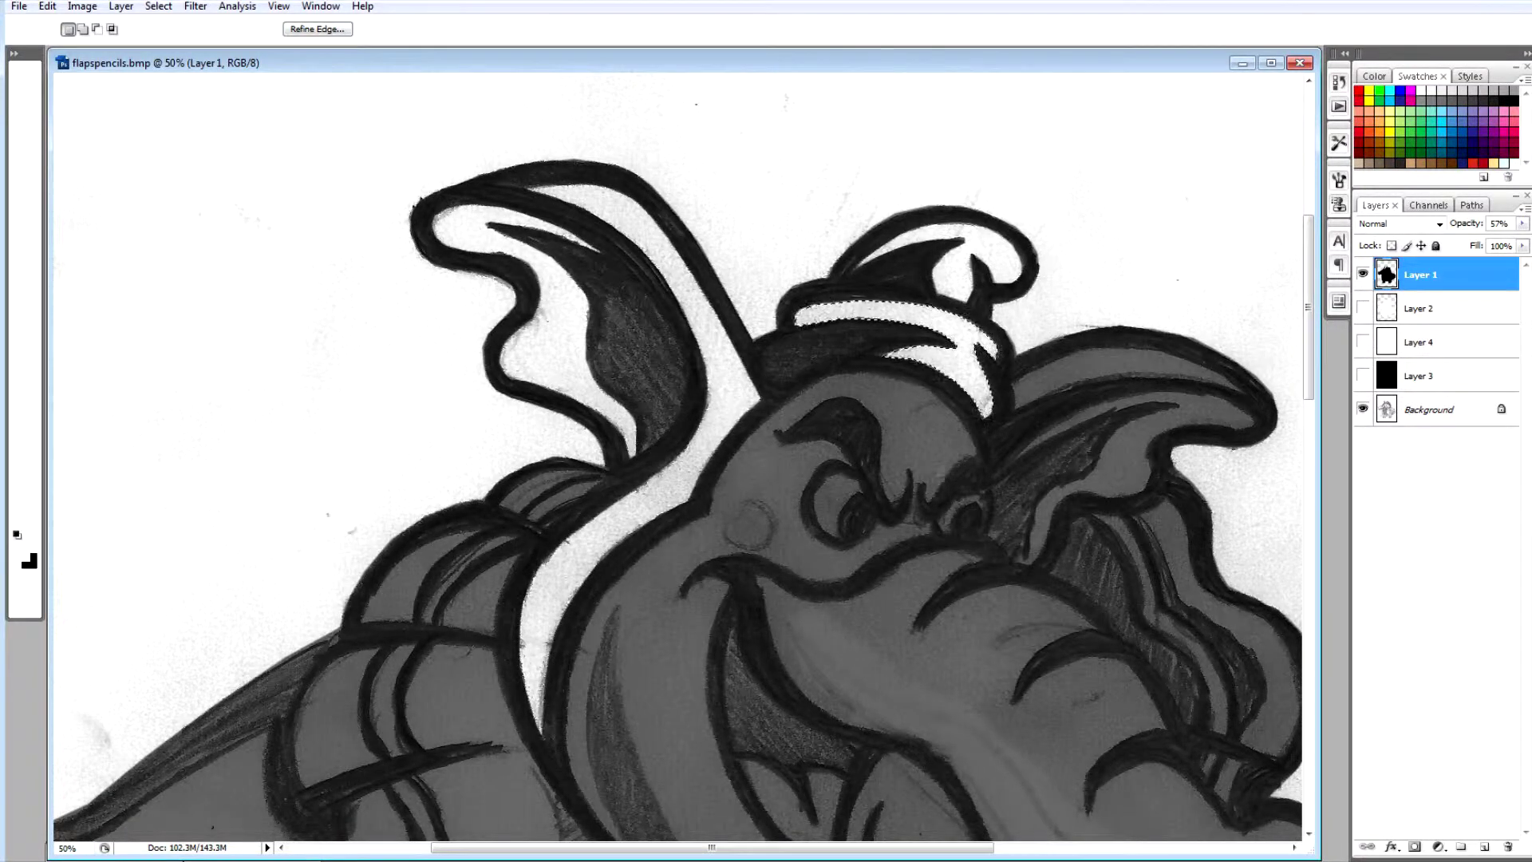
# Clear the upper rim and the light inner area of the other ear from Layer 1, leaving nothing selected.
pyautogui.scroll(-2, 988, 412)
pyautogui.moveTo(865, 848); pyautogui.dragTo(930, 847)
pyautogui.moveTo(870, 300); pyautogui.dragTo(1003, 267)
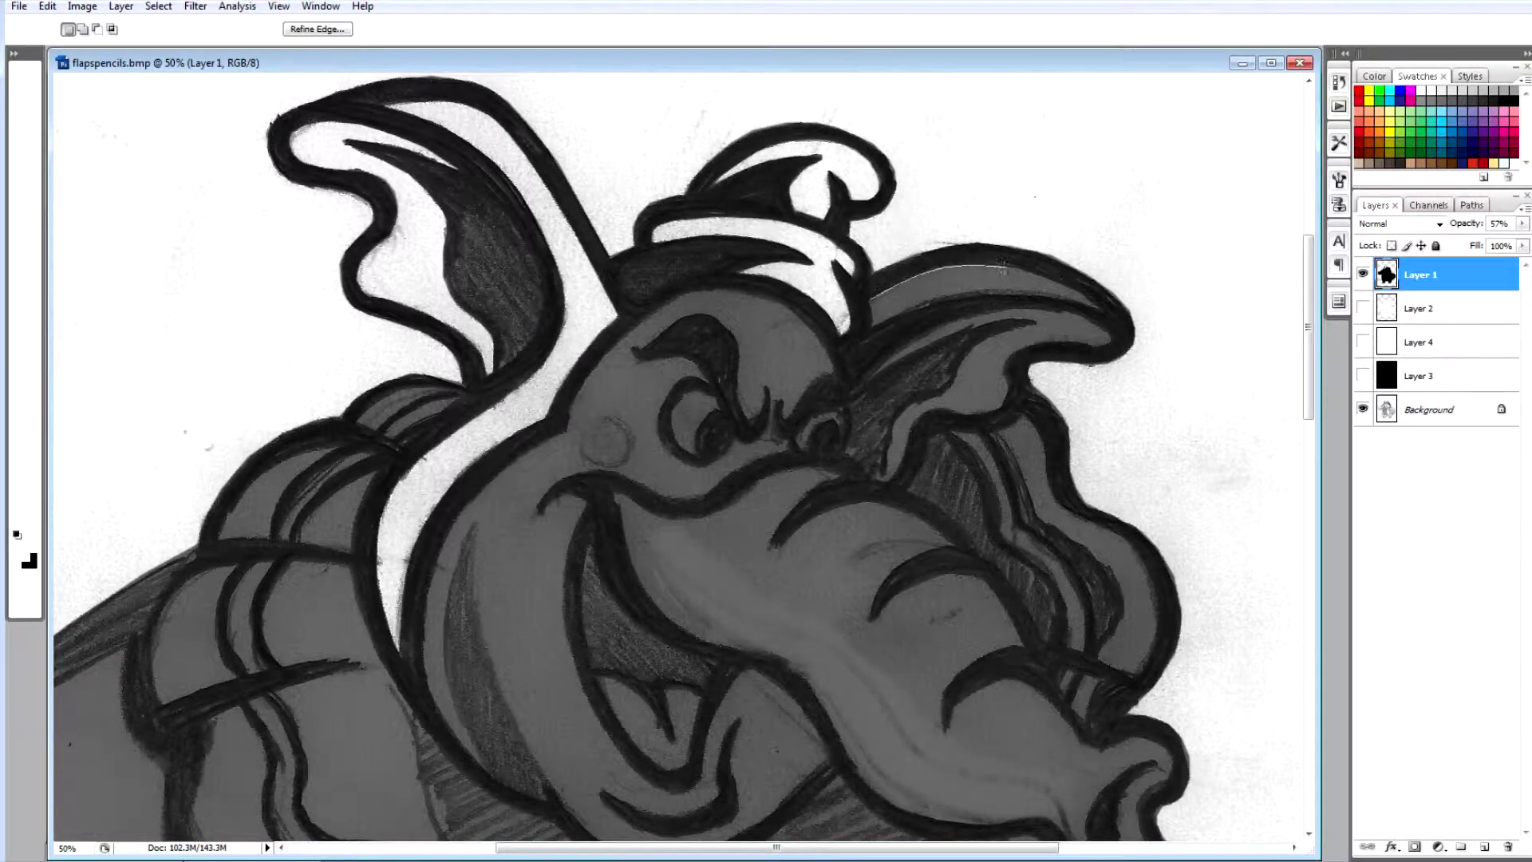
pyautogui.moveTo(972, 295)
pyautogui.mouseDown()
pyautogui.moveTo(897, 316)
pyautogui.moveTo(870, 300)
pyautogui.mouseUp()
pyautogui.press('Delete')
pyautogui.moveTo(876, 368)
pyautogui.mouseDown()
pyautogui.moveTo(914, 342)
pyautogui.moveTo(1054, 311)
pyautogui.moveTo(1113, 339)
pyautogui.moveTo(1030, 348)
pyautogui.moveTo(1006, 377)
pyautogui.mouseUp()
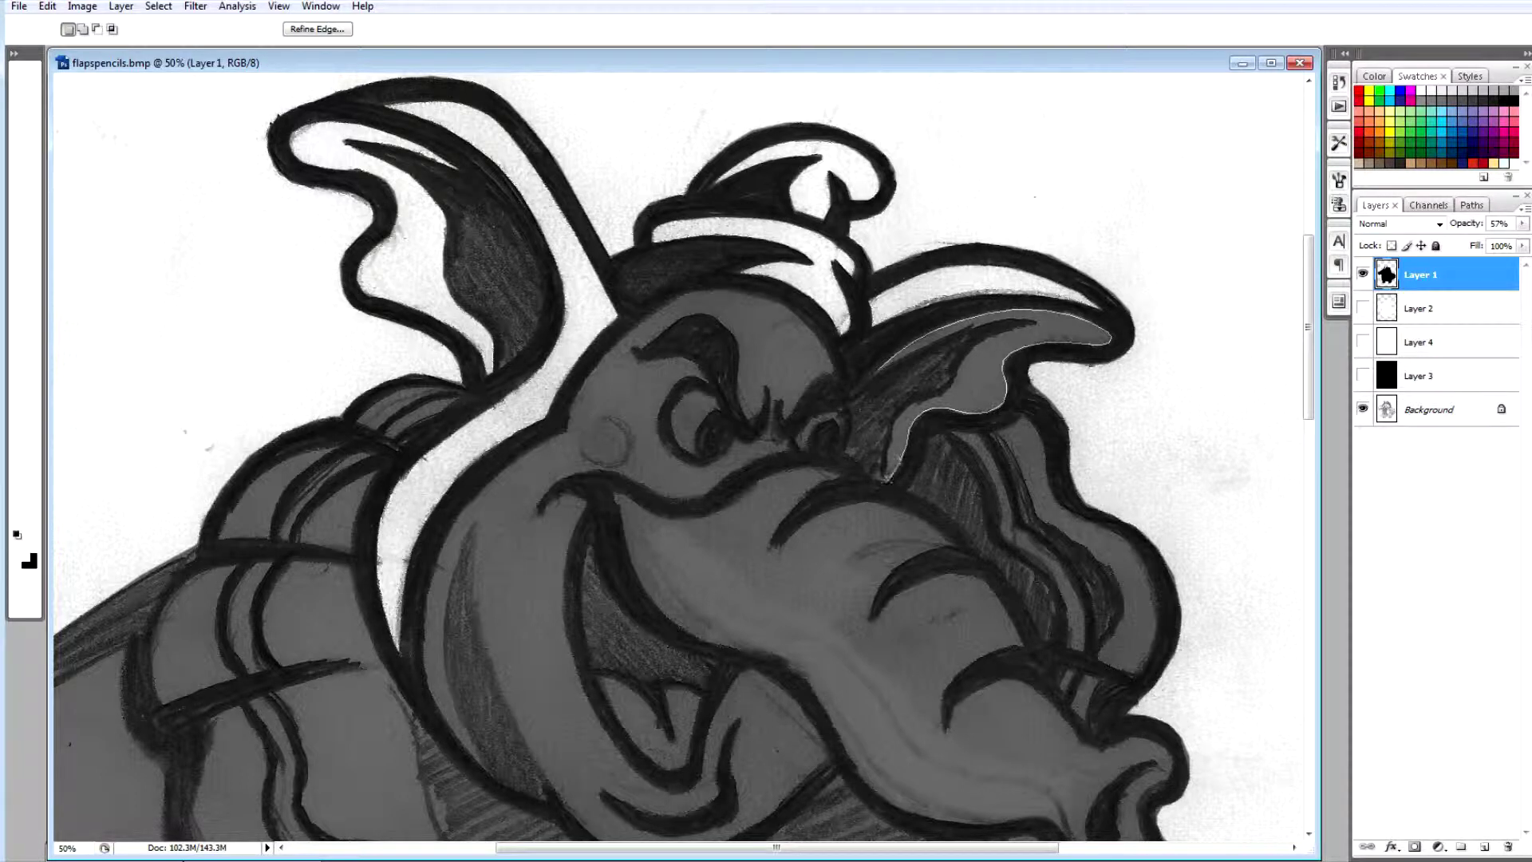
pyautogui.moveTo(899, 413)
pyautogui.mouseDown()
pyautogui.moveTo(1036, 321)
pyautogui.moveTo(979, 321)
pyautogui.moveTo(878, 370)
pyautogui.mouseUp()
pyautogui.press('Delete')
pyautogui.hotkey('ctrl', 'd')
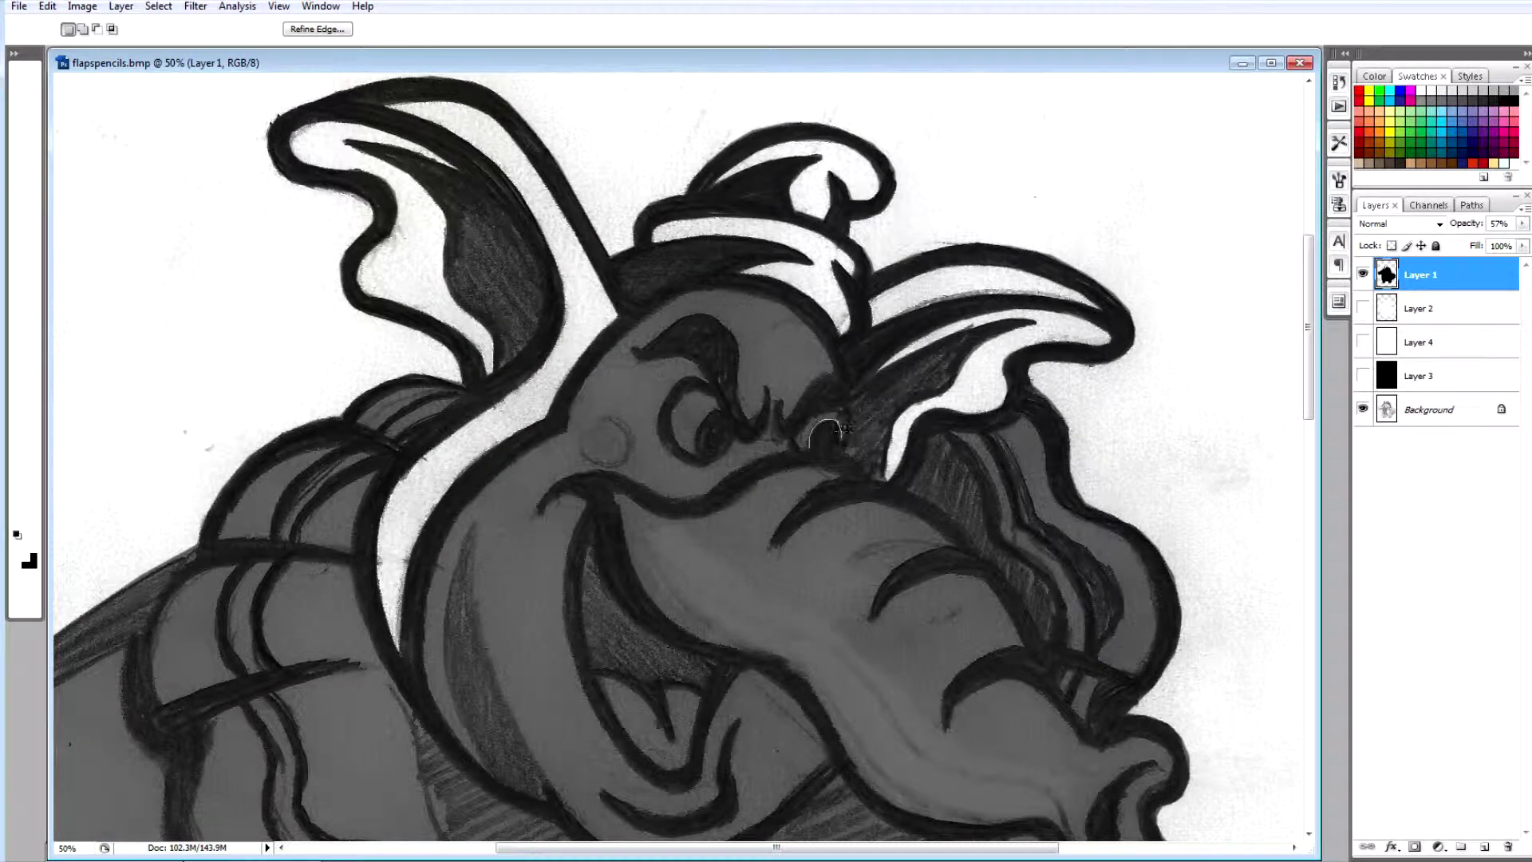
# Clear the whites of both eyes from Layer 1.
pyautogui.click(799, 444)
pyautogui.press('Delete')
pyautogui.hotkey('ctrl', 'd')
pyautogui.moveTo(695, 455); pyautogui.dragTo(667, 417)
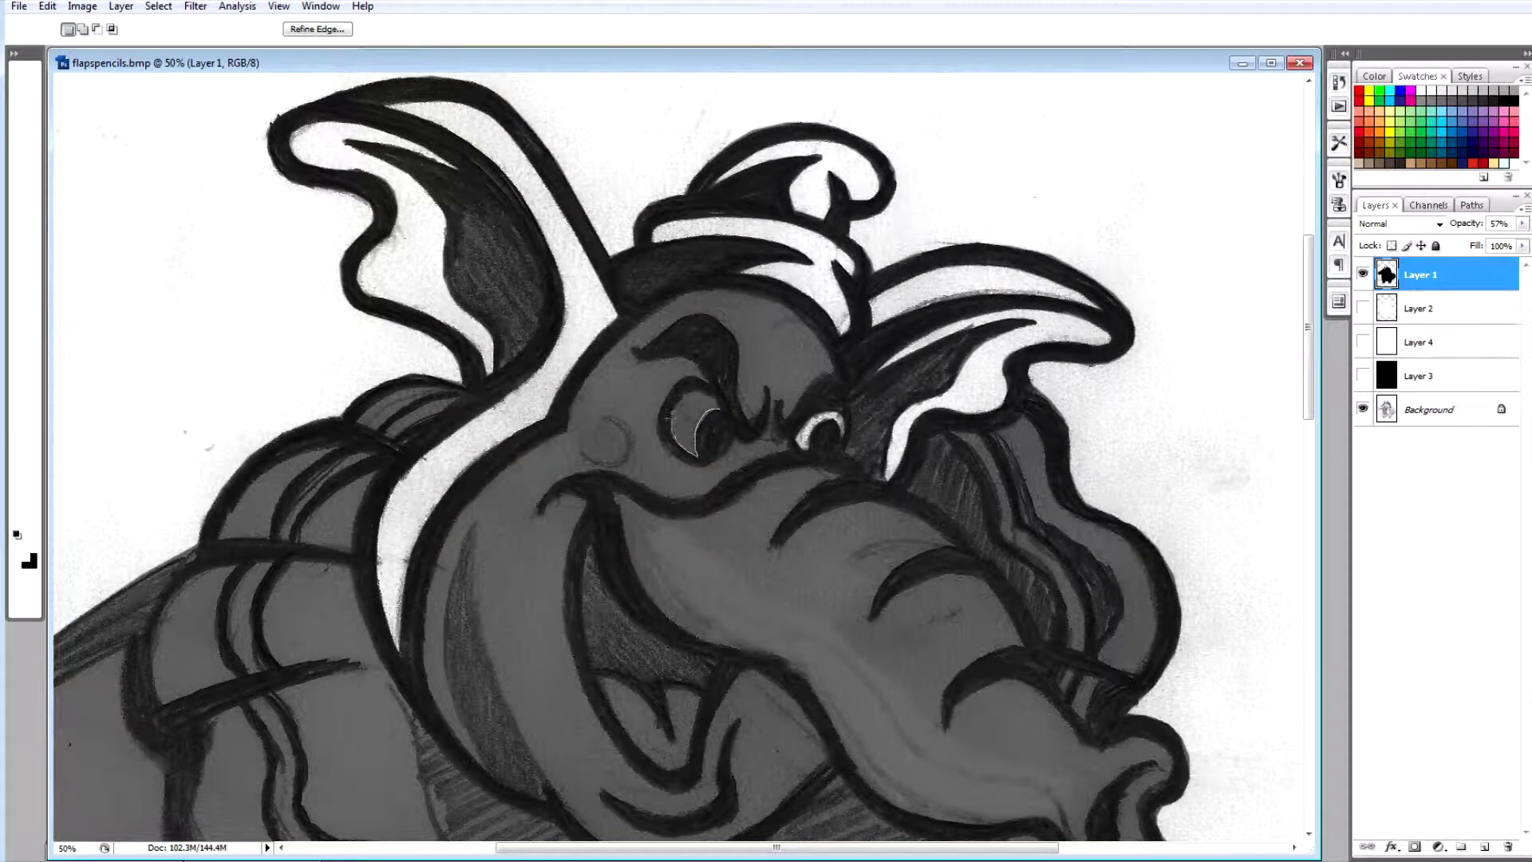
pyautogui.press('Delete')
pyautogui.hotkey('ctrl', 'd')
# Select the face and jaw, excluding the brow, eye, cheek shadow and chin line, and clear the selection from Layer 1.
pyautogui.moveTo(568, 431)
pyautogui.mouseDown()
pyautogui.moveTo(611, 340)
pyautogui.moveTo(683, 296)
pyautogui.moveTo(783, 304)
pyautogui.moveTo(831, 360)
pyautogui.moveTo(835, 380)
pyautogui.moveTo(785, 416)
pyautogui.moveTo(783, 403)
pyautogui.moveTo(785, 451)
pyautogui.moveTo(669, 496)
pyautogui.moveTo(605, 468)
pyautogui.moveTo(557, 475)
pyautogui.moveTo(531, 516)
pyautogui.moveTo(575, 494)
pyautogui.moveTo(586, 504)
pyautogui.moveTo(567, 638)
pyautogui.mouseUp()
pyautogui.scroll(-5, 598, 542)
pyautogui.moveTo(568, 257)
pyautogui.mouseDown()
pyautogui.moveTo(616, 373)
pyautogui.moveTo(660, 405)
pyautogui.moveTo(696, 401)
pyautogui.moveTo(745, 287)
pyautogui.moveTo(789, 303)
pyautogui.moveTo(822, 367)
pyautogui.moveTo(761, 431)
pyautogui.moveTo(639, 473)
pyautogui.mouseUp()
pyautogui.moveTo(574, 431)
pyautogui.mouseDown()
pyautogui.moveTo(514, 339)
pyautogui.moveTo(481, 239)
pyautogui.moveTo(476, 132)
pyautogui.mouseUp()
pyautogui.moveTo(441, 219)
pyautogui.mouseDown()
pyautogui.moveTo(476, 368)
pyautogui.moveTo(421, 288)
pyautogui.moveTo(423, 220)
pyautogui.moveTo(463, 120)
pyautogui.moveTo(533, 557)
pyautogui.mouseUp()
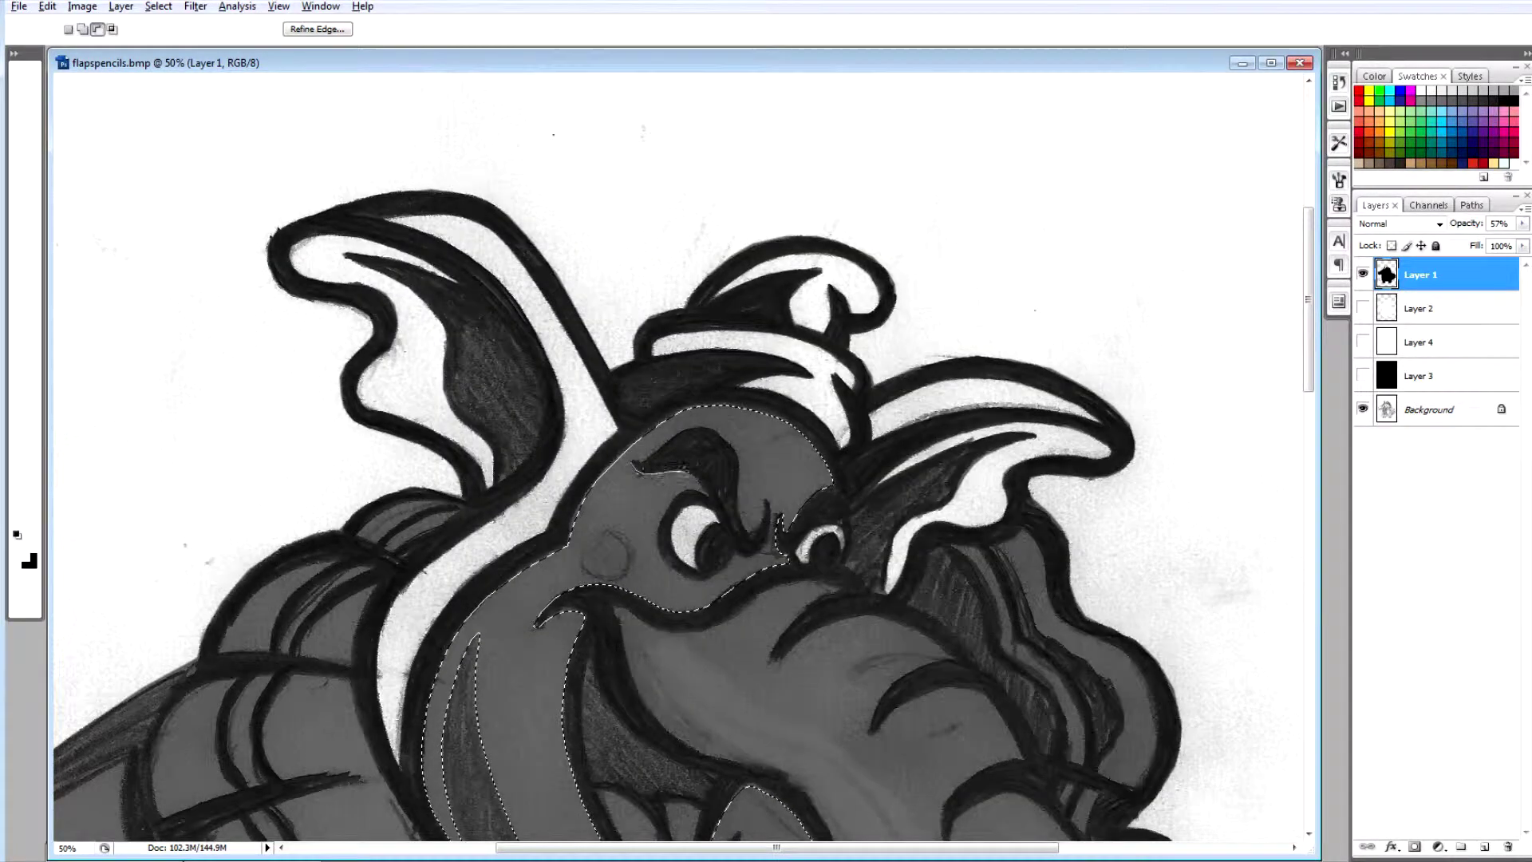
pyautogui.moveTo(664, 505)
pyautogui.mouseDown()
pyautogui.moveTo(685, 577)
pyautogui.moveTo(723, 579)
pyautogui.moveTo(779, 524)
pyautogui.moveTo(769, 498)
pyautogui.moveTo(761, 526)
pyautogui.moveTo(734, 496)
pyautogui.mouseUp()
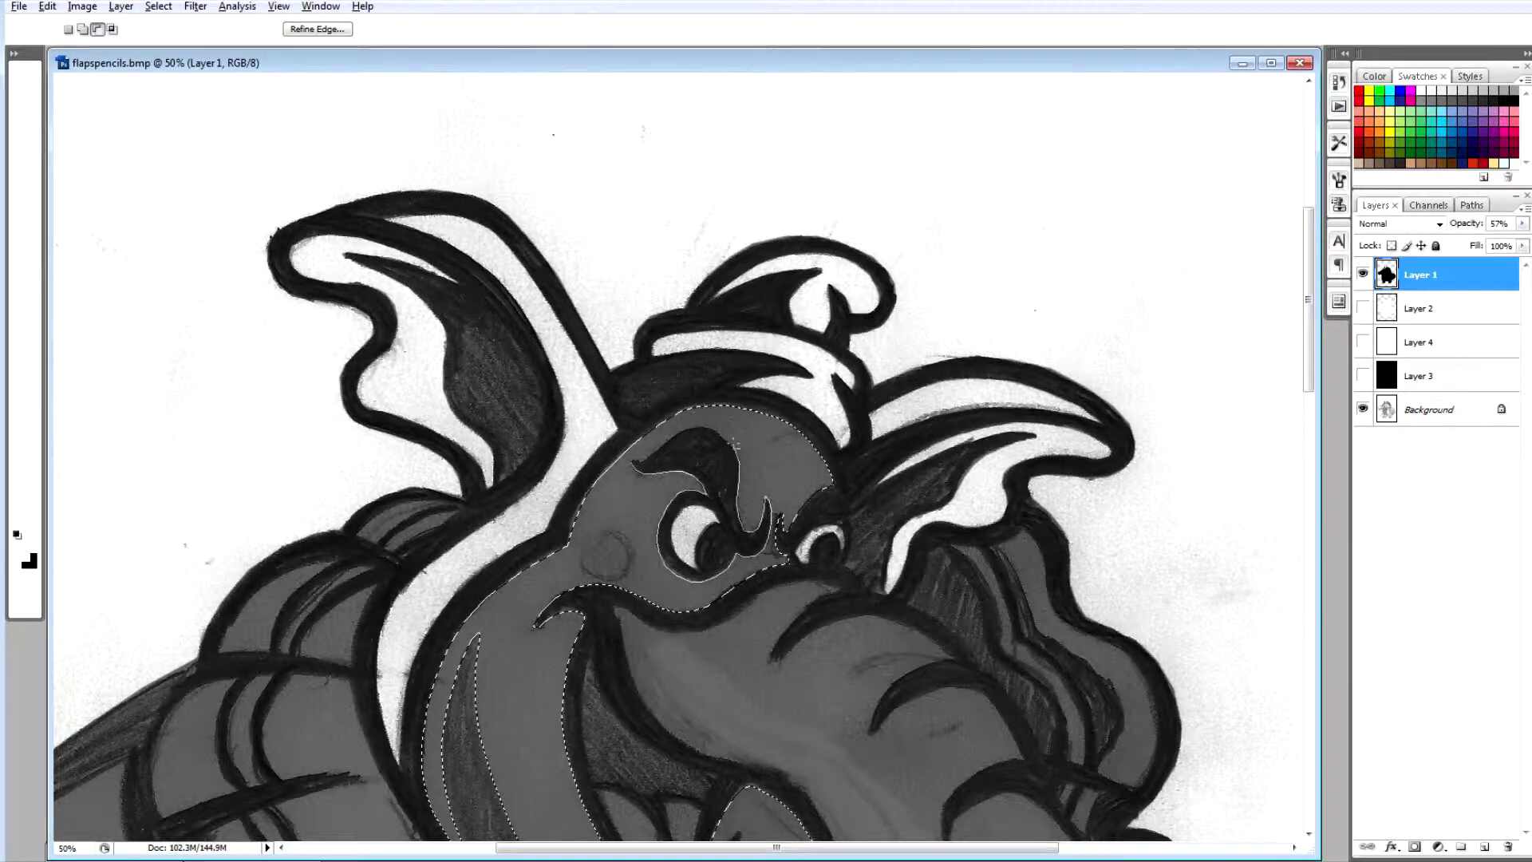
pyautogui.moveTo(669, 440); pyautogui.dragTo(634, 458)
pyautogui.scroll(-5, 634, 459)
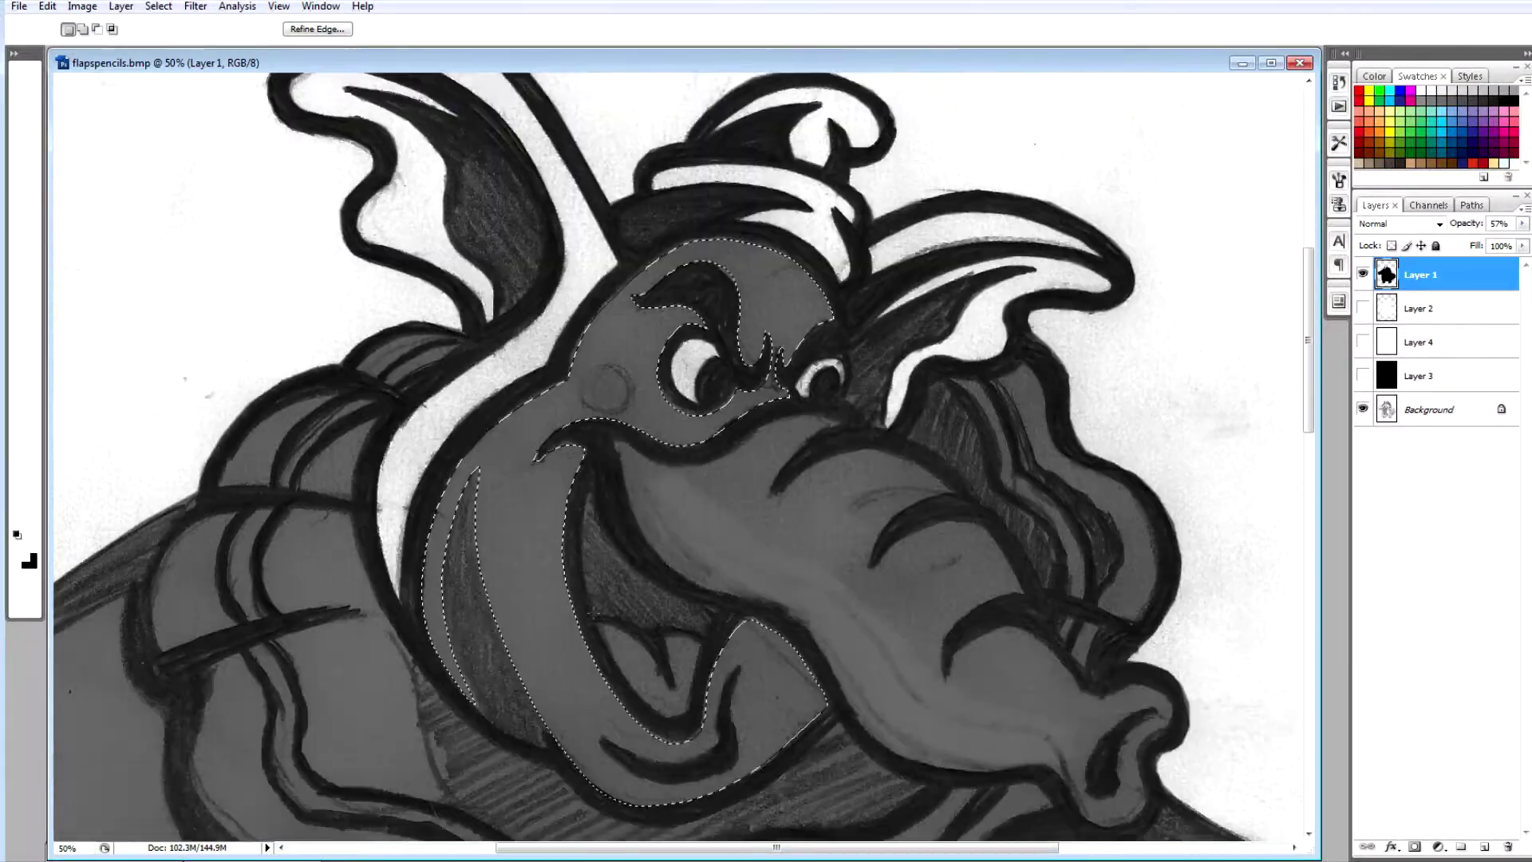
pyautogui.moveTo(726, 748)
pyautogui.mouseDown()
pyautogui.moveTo(738, 636)
pyautogui.moveTo(721, 721)
pyautogui.moveTo(633, 723)
pyautogui.moveTo(600, 709)
pyautogui.mouseUp()
pyautogui.press('Delete')
# Trace the tongue inside the open mouth, clear it from Layer 1 and deselect.
pyautogui.moveTo(601, 603)
pyautogui.mouseDown()
pyautogui.moveTo(646, 676)
pyautogui.moveTo(688, 686)
pyautogui.mouseUp()
pyautogui.moveTo(667, 621); pyautogui.dragTo(672, 655)
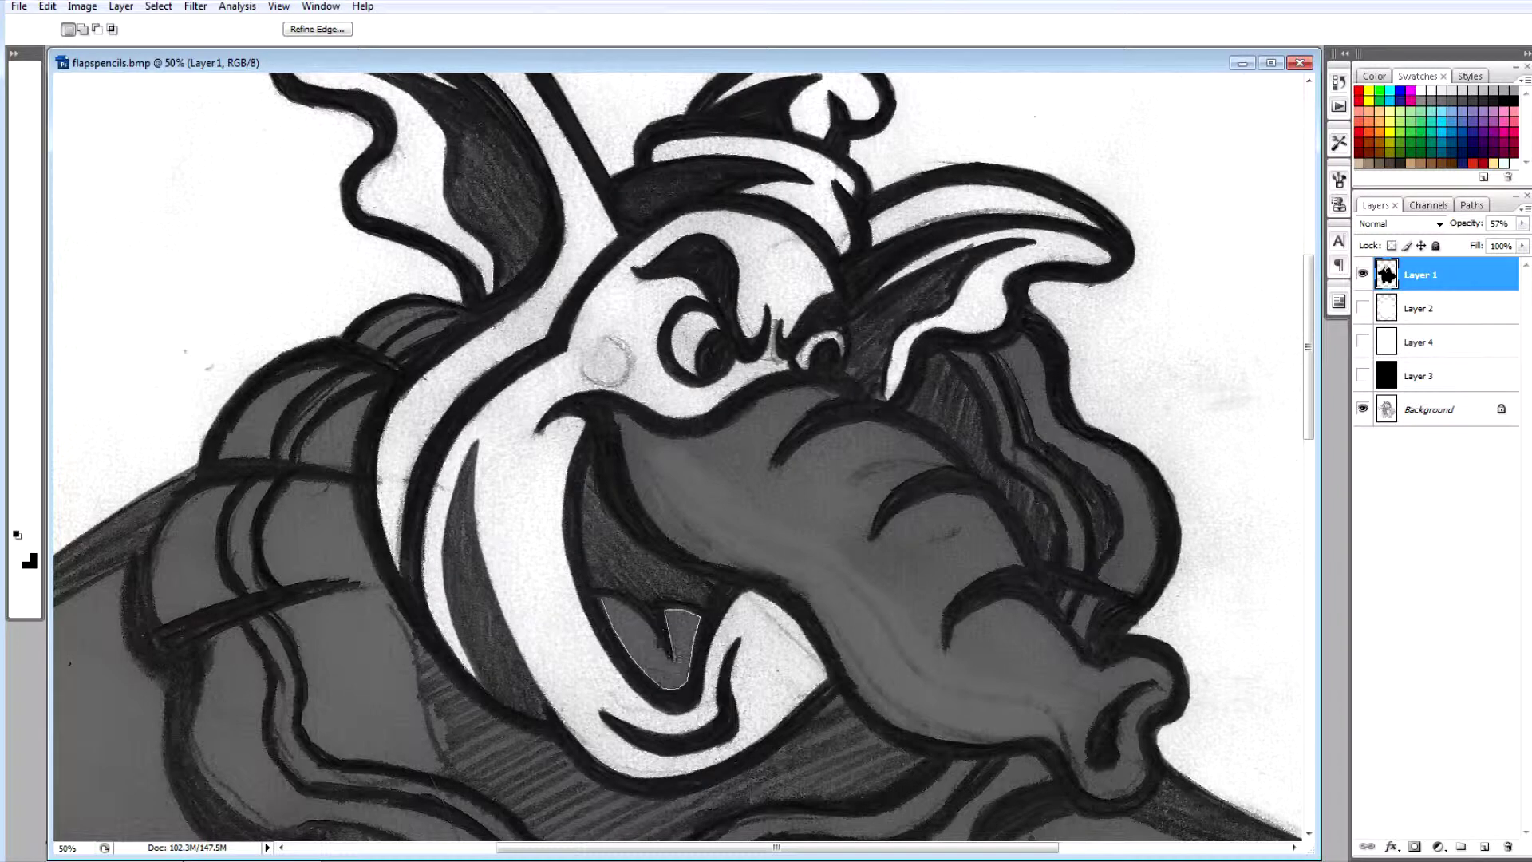
pyautogui.press('Delete')
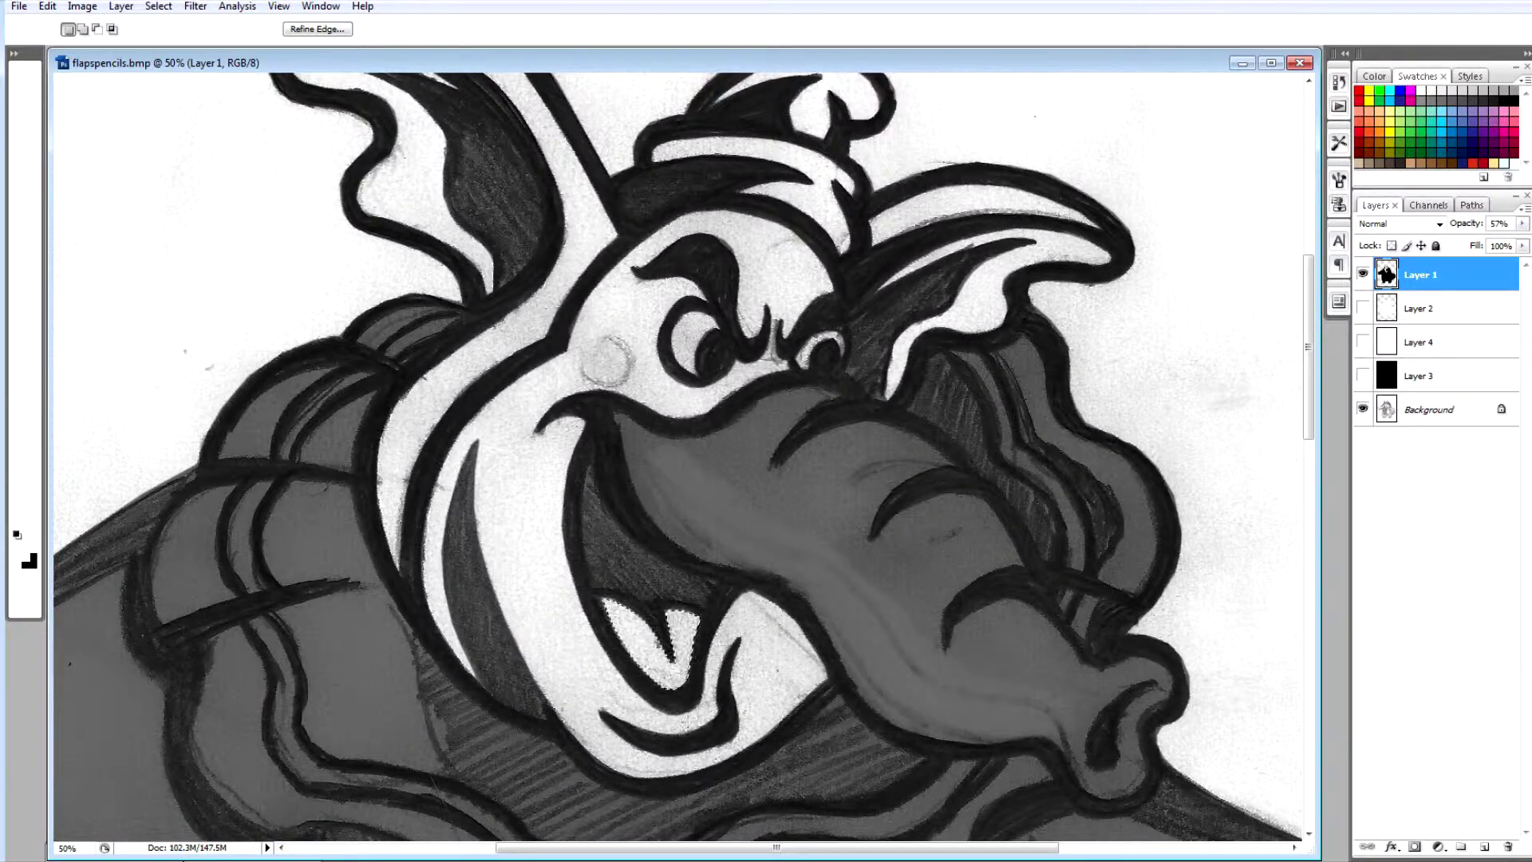
pyautogui.hotkey('ctrl', 'd')
# Select the trunk around its wrinkle lines, excluding the dark nostril, and clear it from Layer 1.
pyautogui.moveTo(617, 421)
pyautogui.mouseDown()
pyautogui.moveTo(667, 538)
pyautogui.moveTo(787, 582)
pyautogui.moveTo(823, 634)
pyautogui.mouseUp()
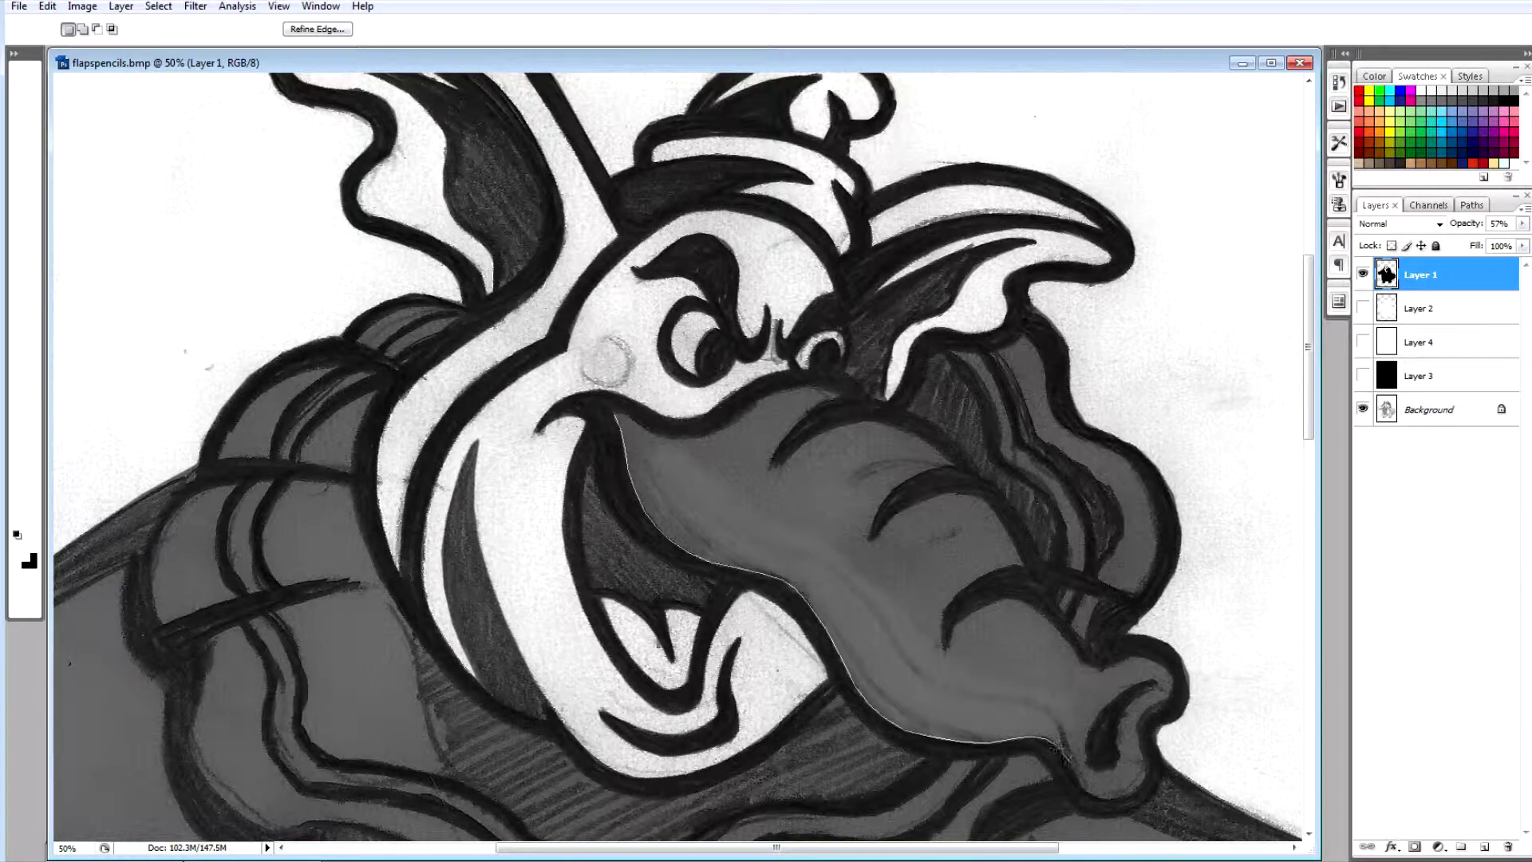
pyautogui.moveTo(1132, 797)
pyautogui.mouseDown()
pyautogui.moveTo(1138, 719)
pyautogui.moveTo(1171, 694)
pyautogui.mouseUp()
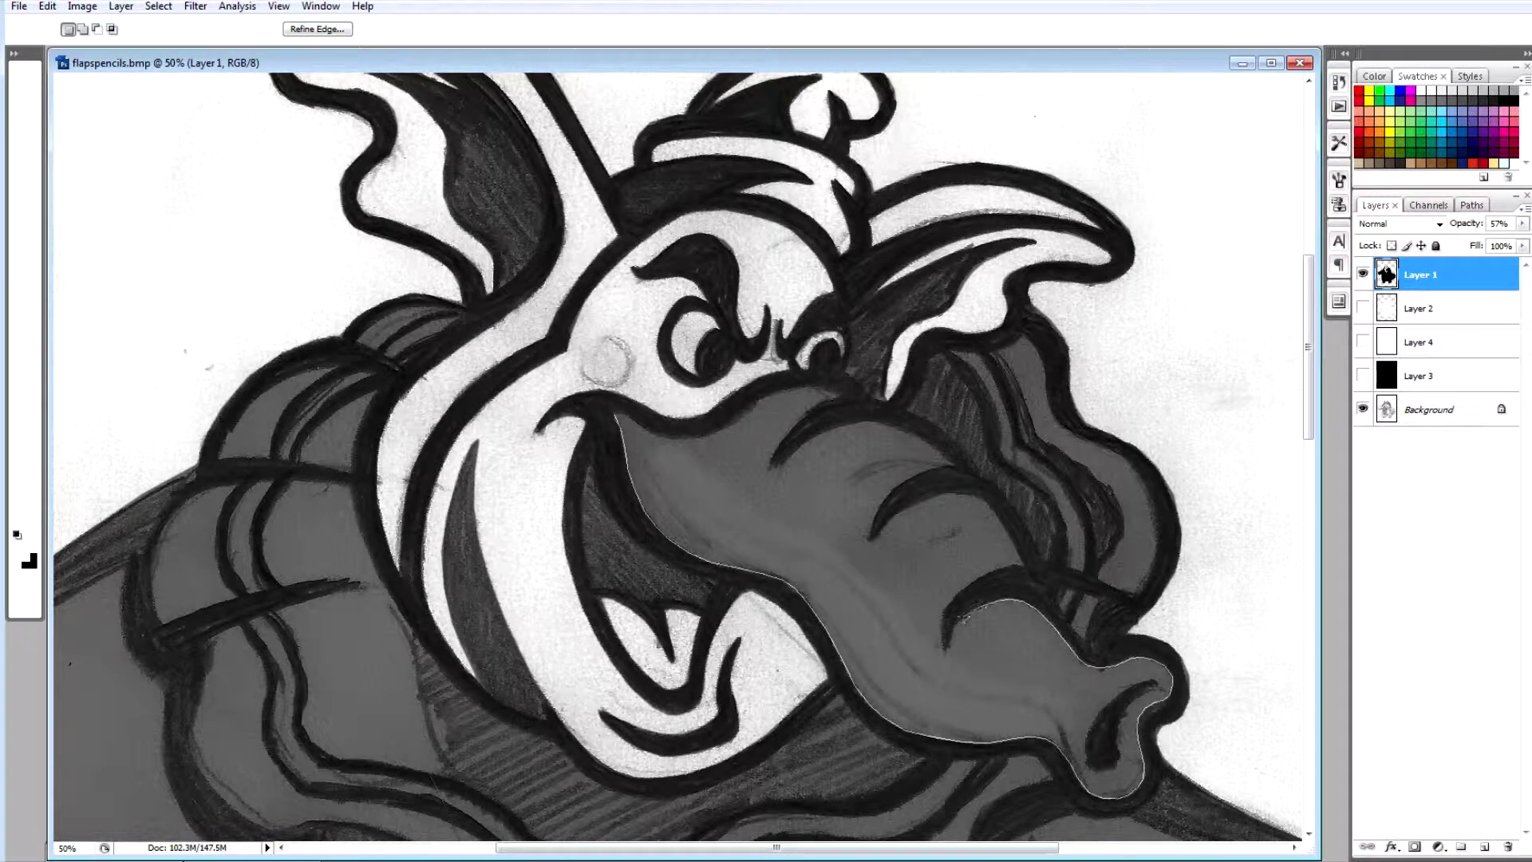
pyautogui.moveTo(1025, 567); pyautogui.dragTo(991, 510)
pyautogui.moveTo(885, 522)
pyautogui.mouseDown()
pyautogui.moveTo(868, 541)
pyautogui.moveTo(898, 482)
pyautogui.mouseUp()
pyautogui.moveTo(866, 423)
pyautogui.mouseDown()
pyautogui.moveTo(806, 442)
pyautogui.moveTo(780, 469)
pyautogui.moveTo(828, 397)
pyautogui.mouseUp()
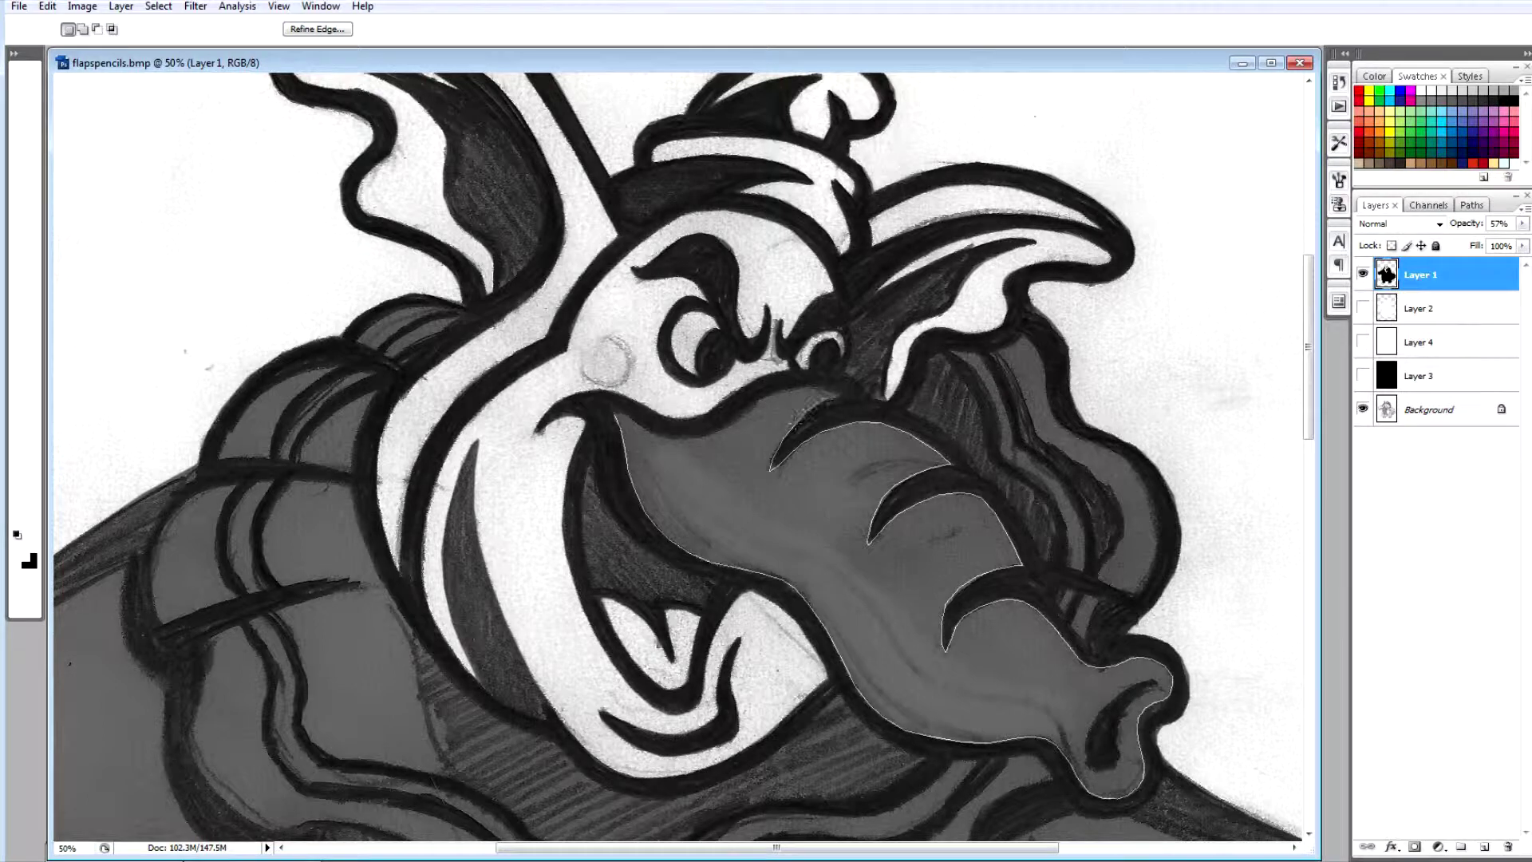
pyautogui.moveTo(662, 440); pyautogui.dragTo(616, 414)
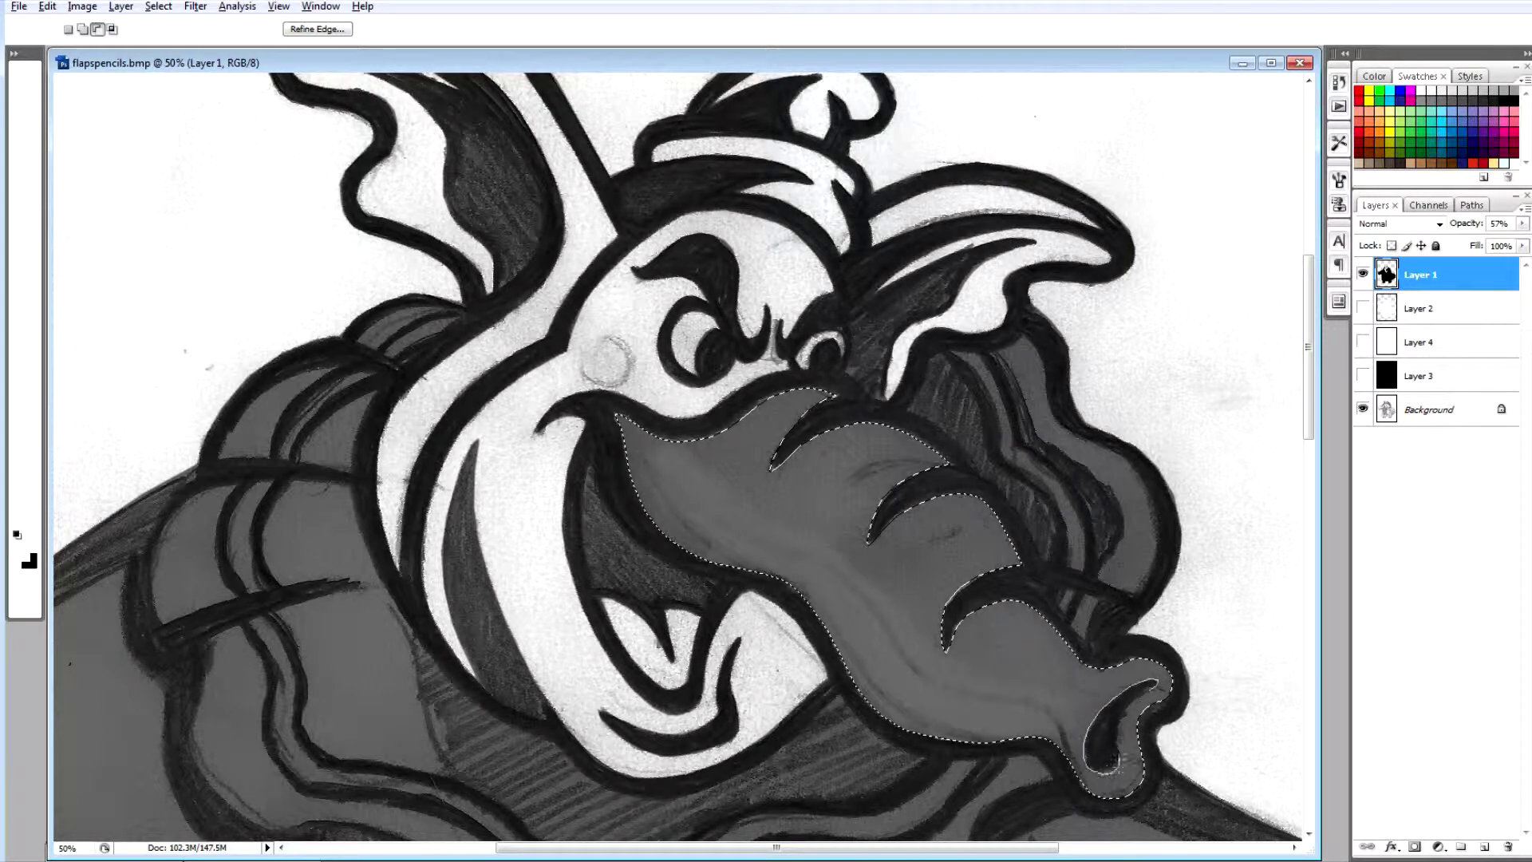
pyautogui.press('Delete')
pyautogui.hotkey('ctrl', 'd')
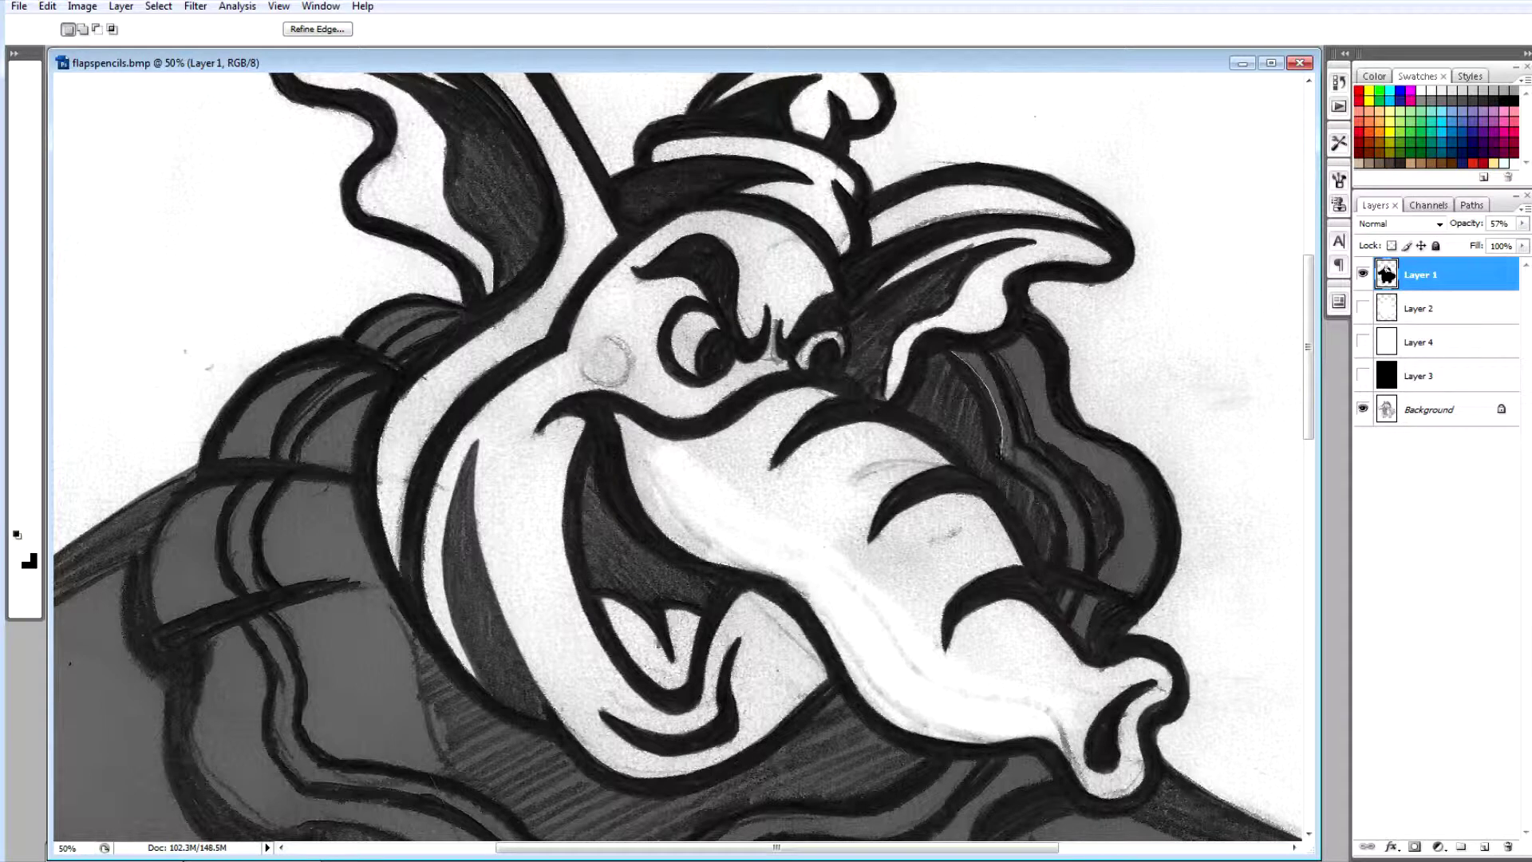
# Trace the narrow light stripe of the ruffle behind the trunk and clear it from Layer 1.
pyautogui.moveTo(1027, 473)
pyautogui.mouseDown()
pyautogui.moveTo(1062, 504)
pyautogui.moveTo(1079, 571)
pyautogui.mouseUp()
pyautogui.moveTo(1072, 502)
pyautogui.mouseDown()
pyautogui.moveTo(953, 350)
pyautogui.moveTo(1031, 410)
pyautogui.mouseUp()
pyautogui.press('Delete')
pyautogui.hotkey('ctrl', 'd')
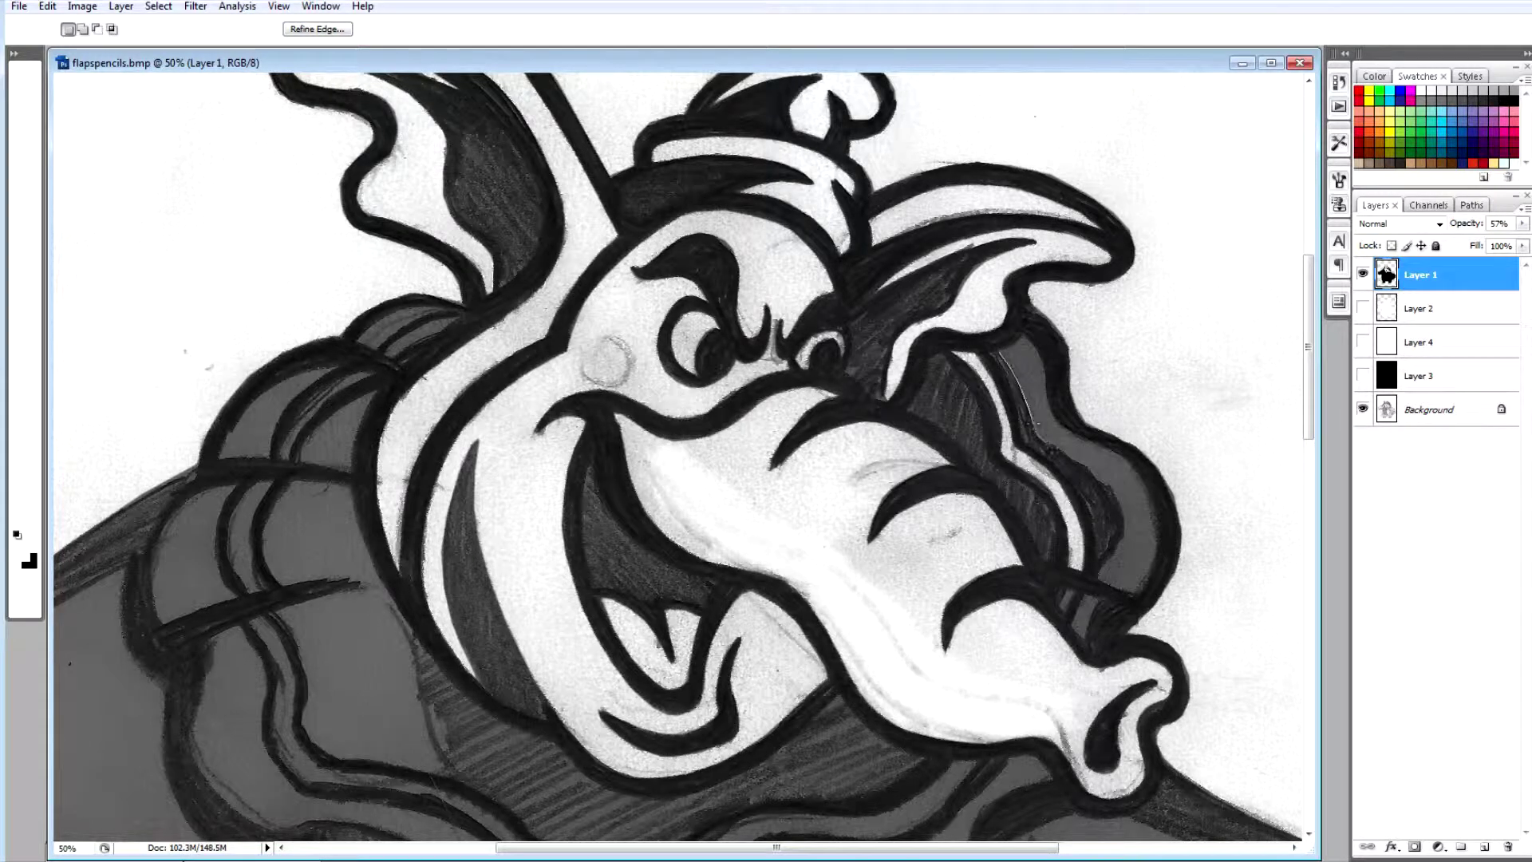
# Clear the ruffle's wide outer band and the small light gaps just above the trunk tip from Layer 1.
pyautogui.moveTo(1077, 455)
pyautogui.mouseDown()
pyautogui.moveTo(1125, 510)
pyautogui.moveTo(1138, 592)
pyautogui.moveTo(1156, 524)
pyautogui.moveTo(1132, 470)
pyautogui.mouseUp()
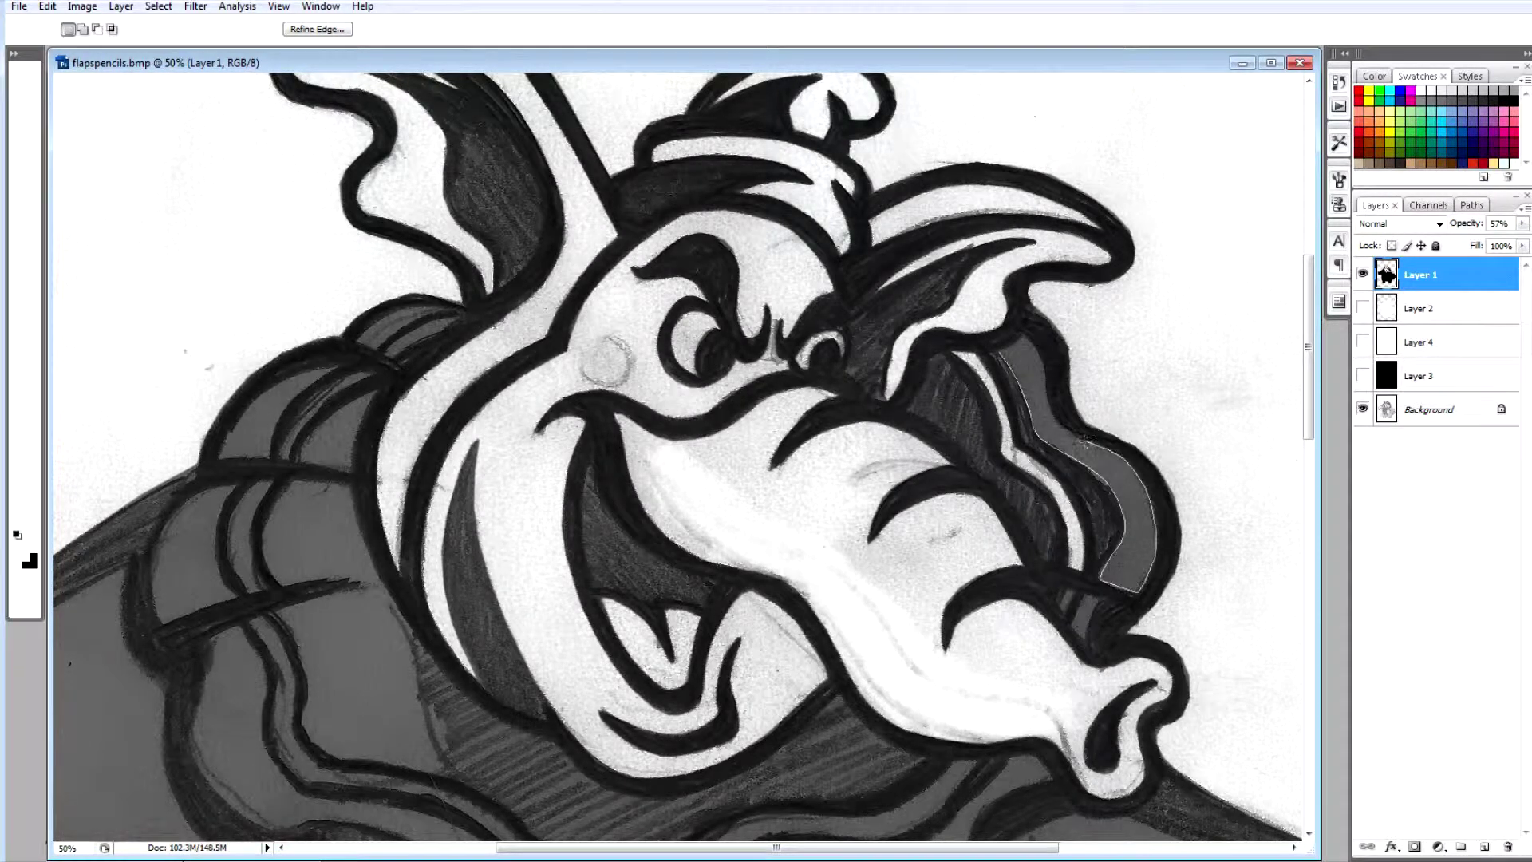
pyautogui.moveTo(1046, 377); pyautogui.dragTo(1007, 345)
pyautogui.press('Delete')
pyautogui.moveTo(1068, 591)
pyautogui.mouseDown()
pyautogui.moveTo(1092, 631)
pyautogui.moveTo(1092, 603)
pyautogui.mouseUp()
pyautogui.scroll(-3, 1087, 599)
pyautogui.scroll(1, 1087, 598)
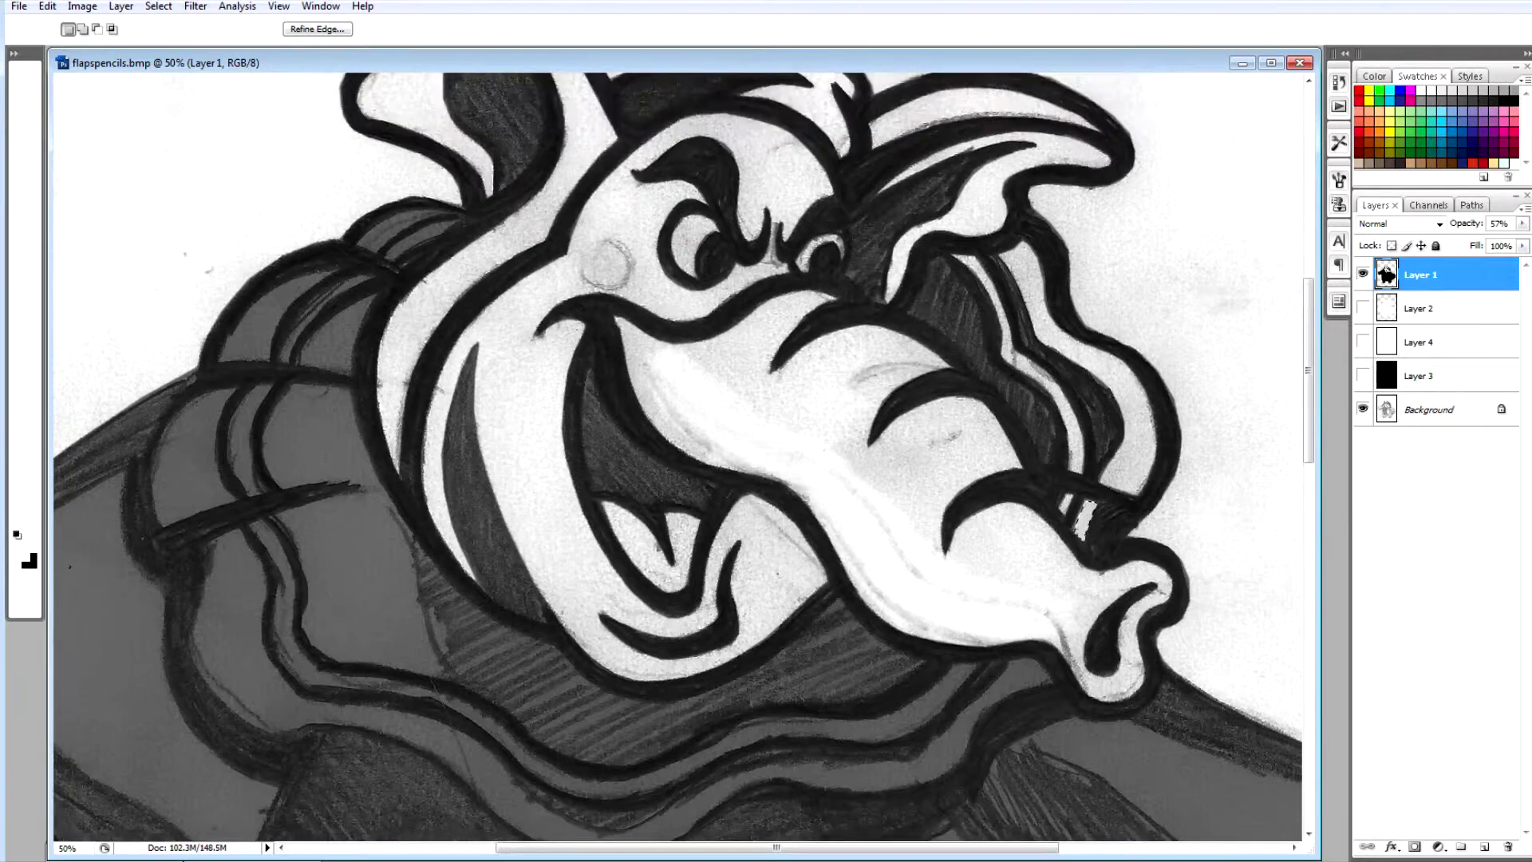
# Clear the light sections of the collar's upper folds behind the neck from Layer 1.
pyautogui.moveTo(440, 212)
pyautogui.mouseDown()
pyautogui.moveTo(352, 244)
pyautogui.moveTo(383, 257)
pyautogui.moveTo(453, 224)
pyautogui.moveTo(385, 256)
pyautogui.mouseUp()
pyautogui.press('Delete')
pyautogui.moveTo(222, 360)
pyautogui.mouseDown()
pyautogui.moveTo(241, 317)
pyautogui.moveTo(317, 273)
pyautogui.mouseUp()
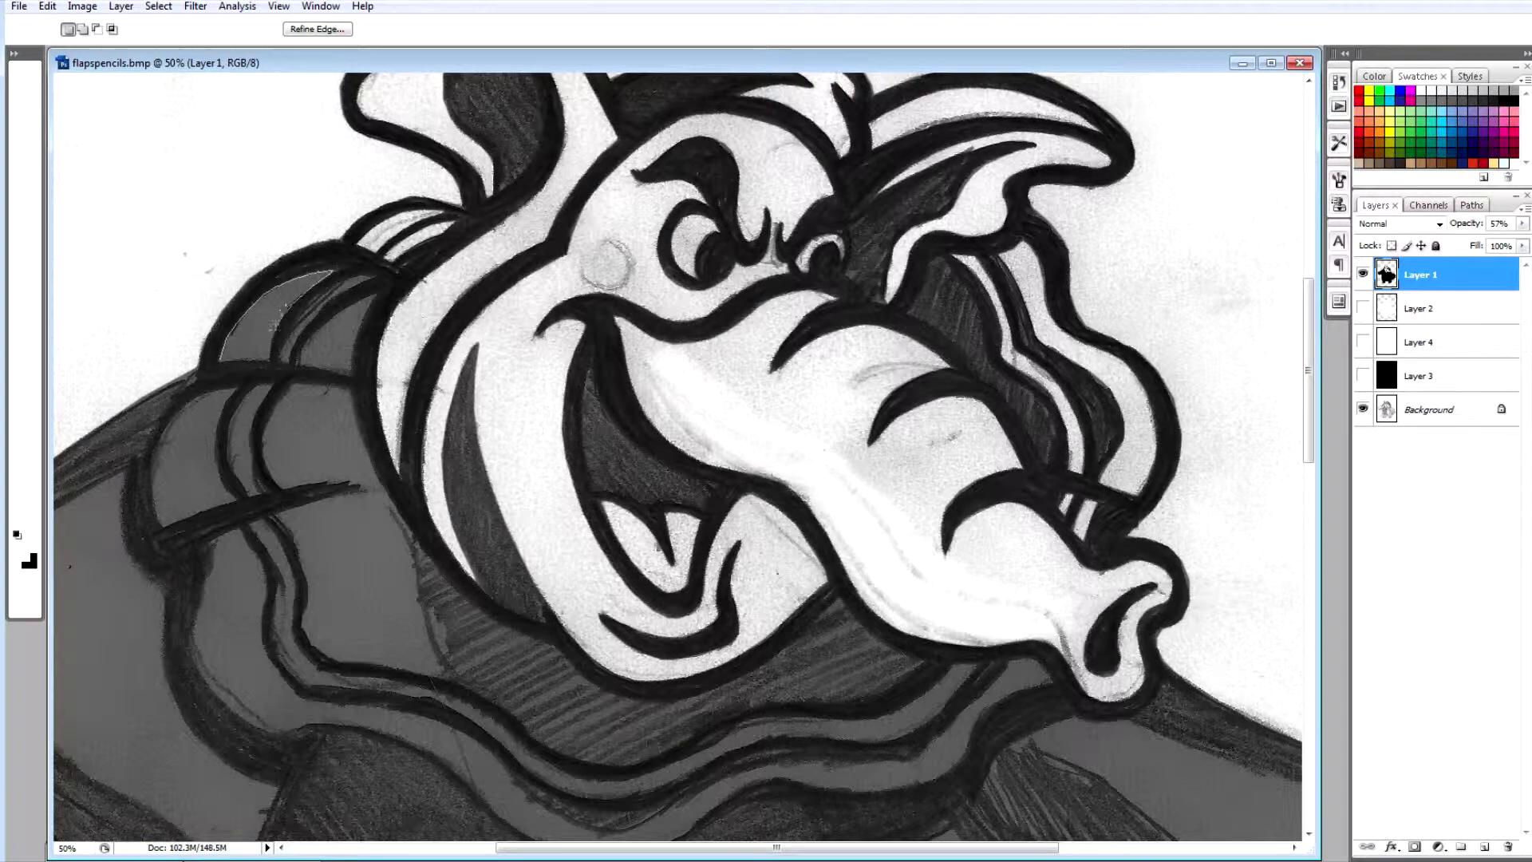
pyautogui.moveTo(254, 362); pyautogui.dragTo(223, 360)
pyautogui.press('Delete')
pyautogui.moveTo(371, 277)
pyautogui.mouseDown()
pyautogui.moveTo(285, 331)
pyautogui.moveTo(285, 362)
pyautogui.moveTo(328, 301)
pyautogui.moveTo(374, 276)
pyautogui.mouseUp()
pyautogui.press('Delete')
# Clear the outer section and narrow stripes of the collar's middle fold from Layer 1, leaving nothing selected.
pyautogui.moveTo(297, 363)
pyautogui.mouseDown()
pyautogui.moveTo(375, 293)
pyautogui.moveTo(350, 377)
pyautogui.moveTo(298, 367)
pyautogui.moveTo(203, 392)
pyautogui.moveTo(159, 453)
pyautogui.mouseUp()
pyautogui.press('Delete')
pyautogui.moveTo(158, 520)
pyautogui.mouseDown()
pyautogui.moveTo(234, 501)
pyautogui.moveTo(216, 439)
pyautogui.mouseUp()
pyautogui.press('Delete')
pyautogui.hotkey('ctrl', 'd')
pyautogui.moveTo(233, 464)
pyautogui.mouseDown()
pyautogui.moveTo(264, 489)
pyautogui.moveTo(260, 374)
pyautogui.moveTo(259, 387)
pyautogui.moveTo(327, 387)
pyautogui.moveTo(276, 390)
pyautogui.moveTo(263, 435)
pyautogui.moveTo(272, 472)
pyautogui.moveTo(360, 490)
pyautogui.moveTo(311, 503)
pyautogui.mouseUp()
pyautogui.press('Delete')
pyautogui.hotkey('ctrl', 'd')
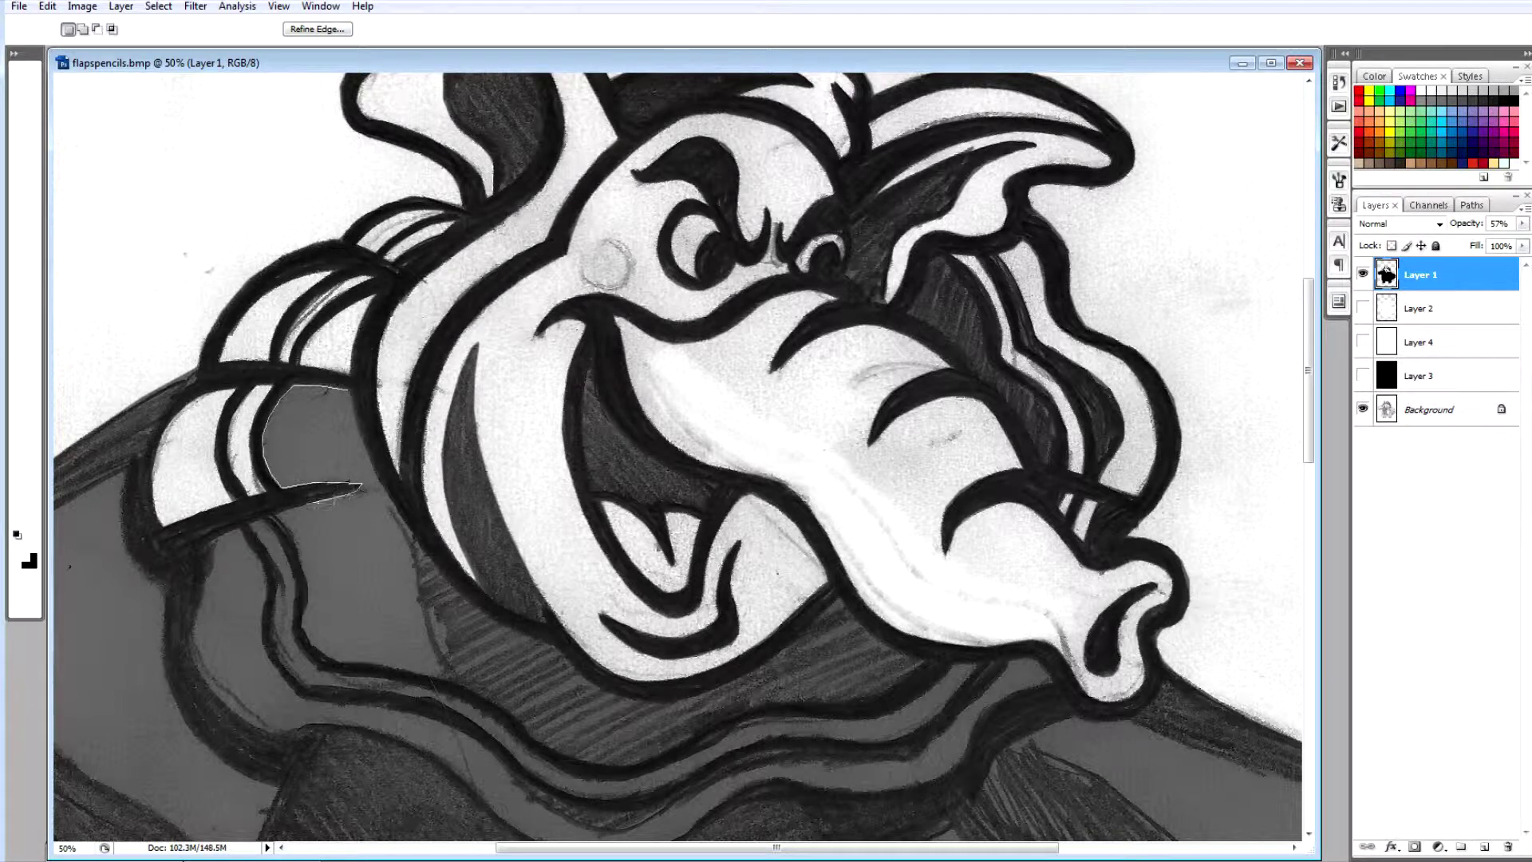
# Trace the collar's inner panel beside the neck, around the pointed crease, and clear it from Layer 1.
pyautogui.moveTo(335, 661)
pyautogui.mouseDown()
pyautogui.moveTo(455, 680)
pyautogui.moveTo(416, 588)
pyautogui.mouseUp()
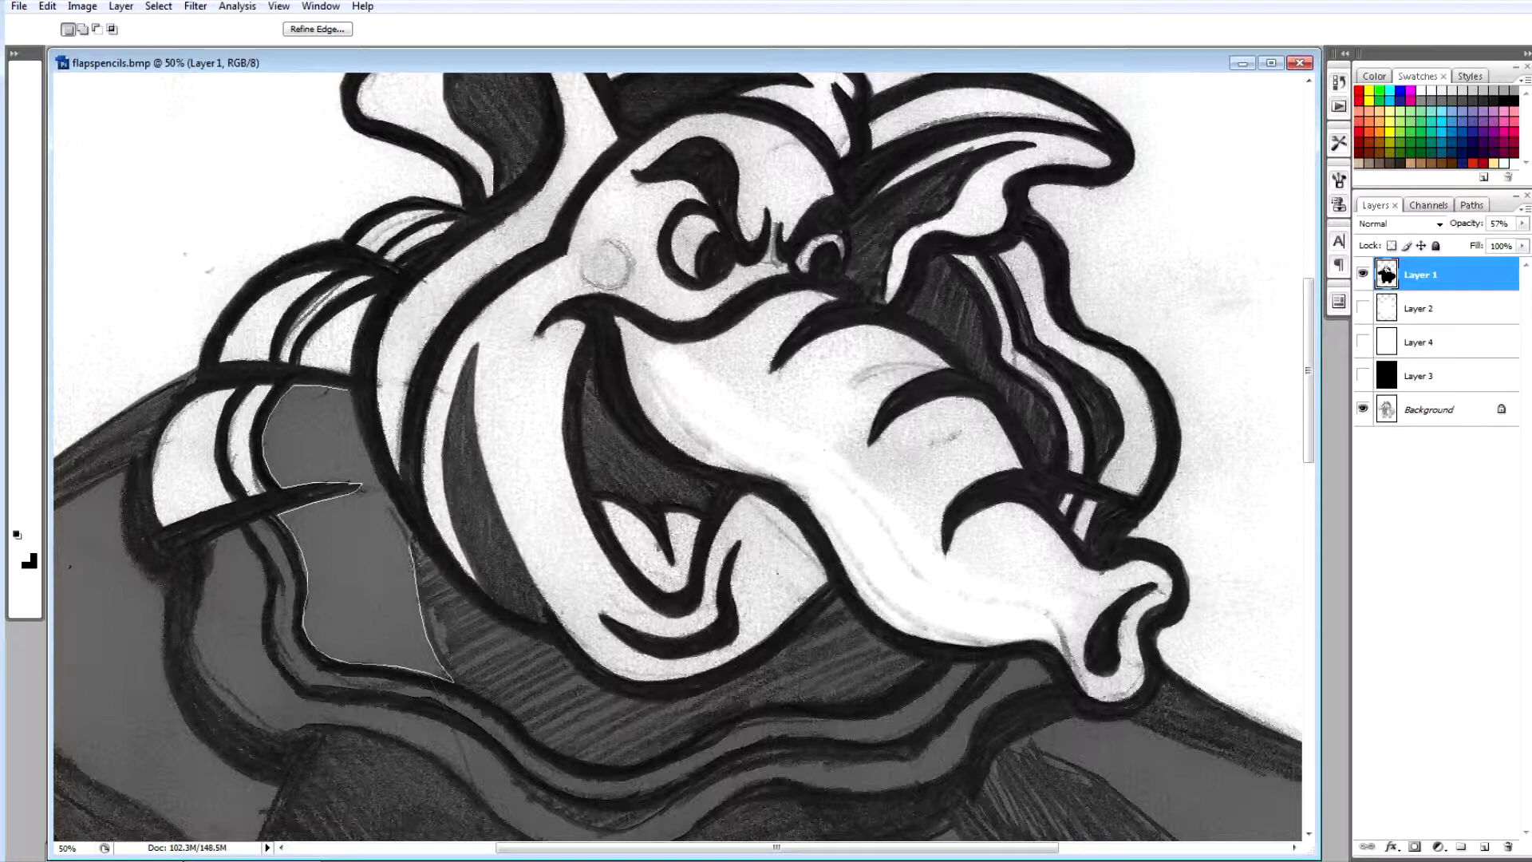
pyautogui.moveTo(386, 493); pyautogui.dragTo(349, 390)
pyautogui.press('Delete')
# Clear the collar's wavy outer band and the narrow stripe running beneath the chin from Layer 1.
pyautogui.scroll(-3, 206, 461)
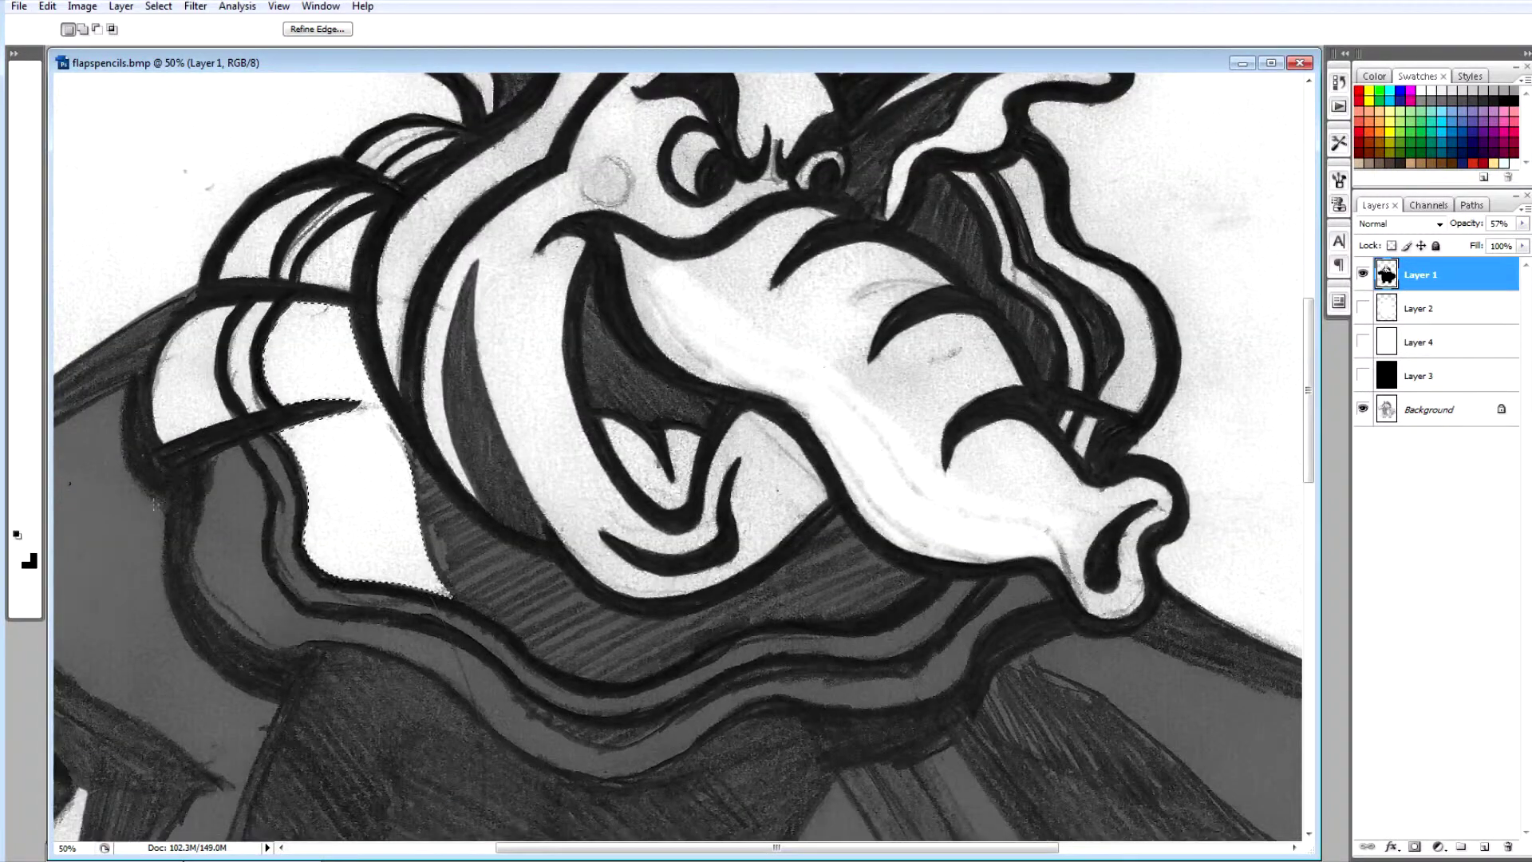
pyautogui.moveTo(206, 461)
pyautogui.mouseDown()
pyautogui.moveTo(193, 565)
pyautogui.moveTo(221, 620)
pyautogui.moveTo(247, 647)
pyautogui.mouseUp()
pyautogui.moveTo(342, 641)
pyautogui.mouseDown()
pyautogui.moveTo(431, 667)
pyautogui.moveTo(548, 766)
pyautogui.moveTo(630, 778)
pyautogui.moveTo(778, 696)
pyautogui.moveTo(917, 702)
pyautogui.moveTo(967, 662)
pyautogui.moveTo(1007, 590)
pyautogui.moveTo(1025, 579)
pyautogui.moveTo(1048, 597)
pyautogui.moveTo(881, 682)
pyautogui.moveTo(730, 694)
pyautogui.moveTo(614, 746)
pyautogui.moveTo(552, 744)
pyautogui.moveTo(503, 678)
pyautogui.moveTo(447, 642)
pyautogui.moveTo(274, 593)
pyautogui.moveTo(253, 479)
pyautogui.moveTo(211, 459)
pyautogui.mouseUp()
pyautogui.hotkey('ctrl', 'BackSpace')
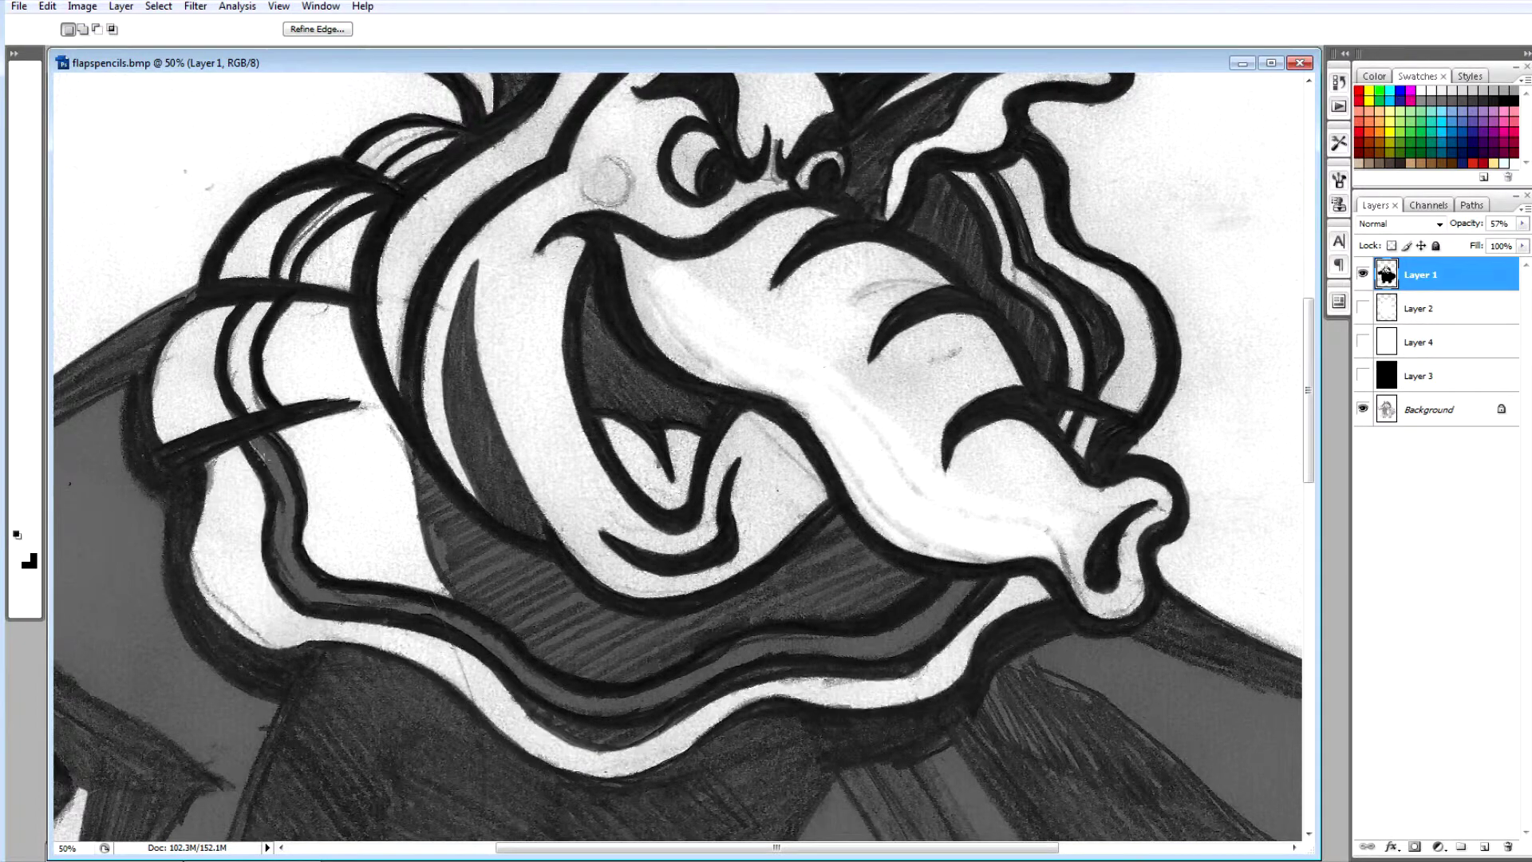
pyautogui.moveTo(281, 575)
pyautogui.mouseDown()
pyautogui.moveTo(600, 713)
pyautogui.moveTo(762, 658)
pyautogui.mouseUp()
pyautogui.moveTo(860, 656)
pyautogui.mouseDown()
pyautogui.moveTo(946, 618)
pyautogui.moveTo(970, 581)
pyautogui.moveTo(930, 611)
pyautogui.moveTo(587, 693)
pyautogui.moveTo(451, 618)
pyautogui.moveTo(311, 573)
pyautogui.moveTo(283, 544)
pyautogui.mouseUp()
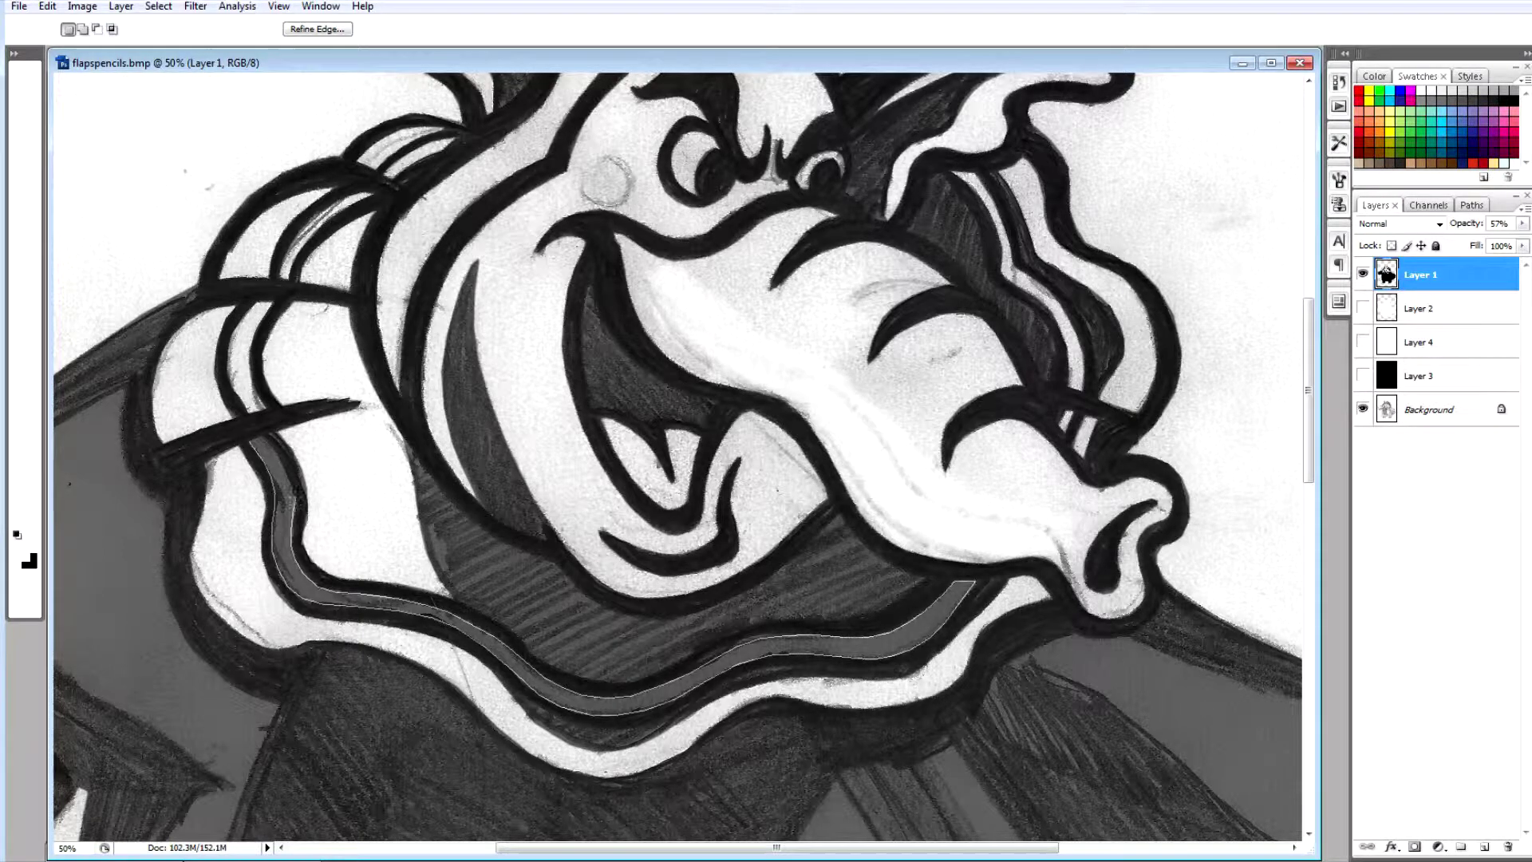
pyautogui.moveTo(253, 451); pyautogui.dragTo(249, 441)
pyautogui.press('Delete')
# Clear the three nails on the outstretched arm from Layer 1.
pyautogui.moveTo(670, 847); pyautogui.dragTo(465, 848)
pyautogui.scroll(-3, 464, 847)
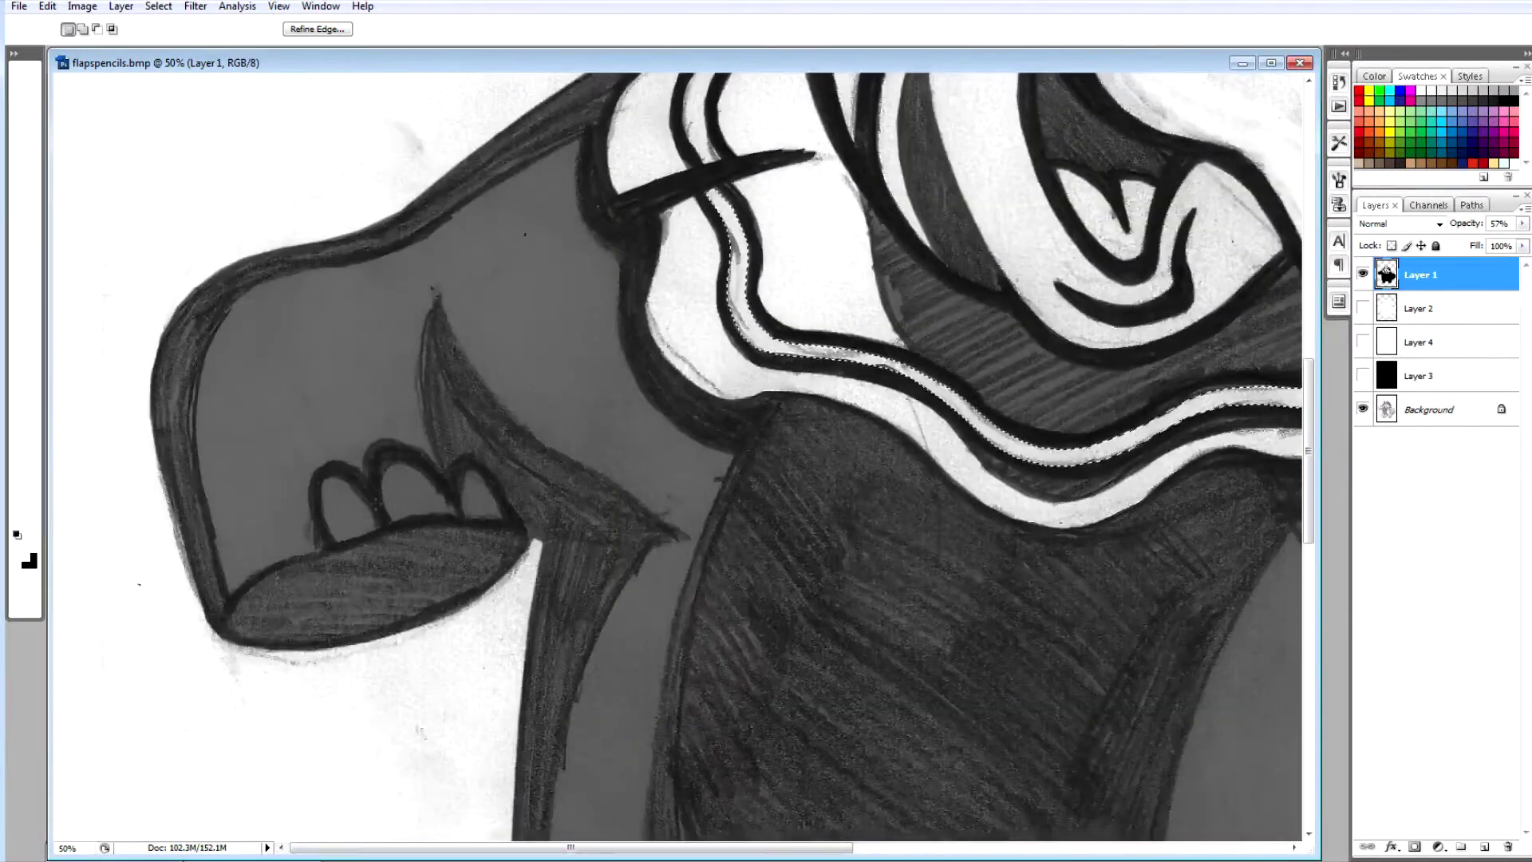
pyautogui.moveTo(327, 524)
pyautogui.mouseDown()
pyautogui.moveTo(330, 483)
pyautogui.moveTo(349, 485)
pyautogui.moveTo(364, 529)
pyautogui.moveTo(382, 474)
pyautogui.mouseUp()
pyautogui.press('Delete')
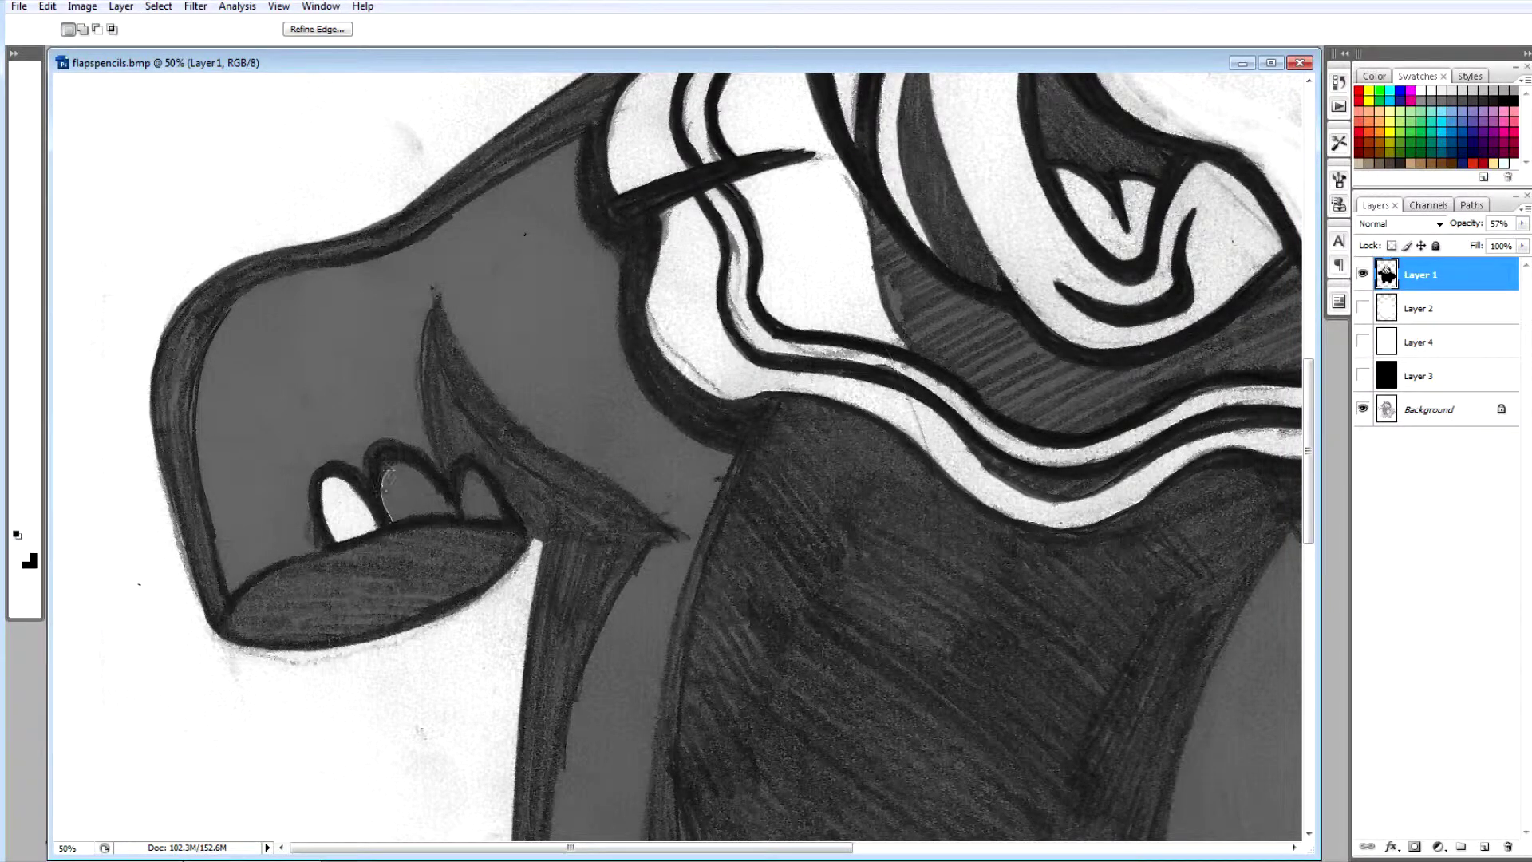
pyautogui.moveTo(452, 512)
pyautogui.mouseDown()
pyautogui.moveTo(395, 522)
pyautogui.moveTo(499, 490)
pyautogui.moveTo(463, 519)
pyautogui.mouseUp()
pyautogui.press('Delete')
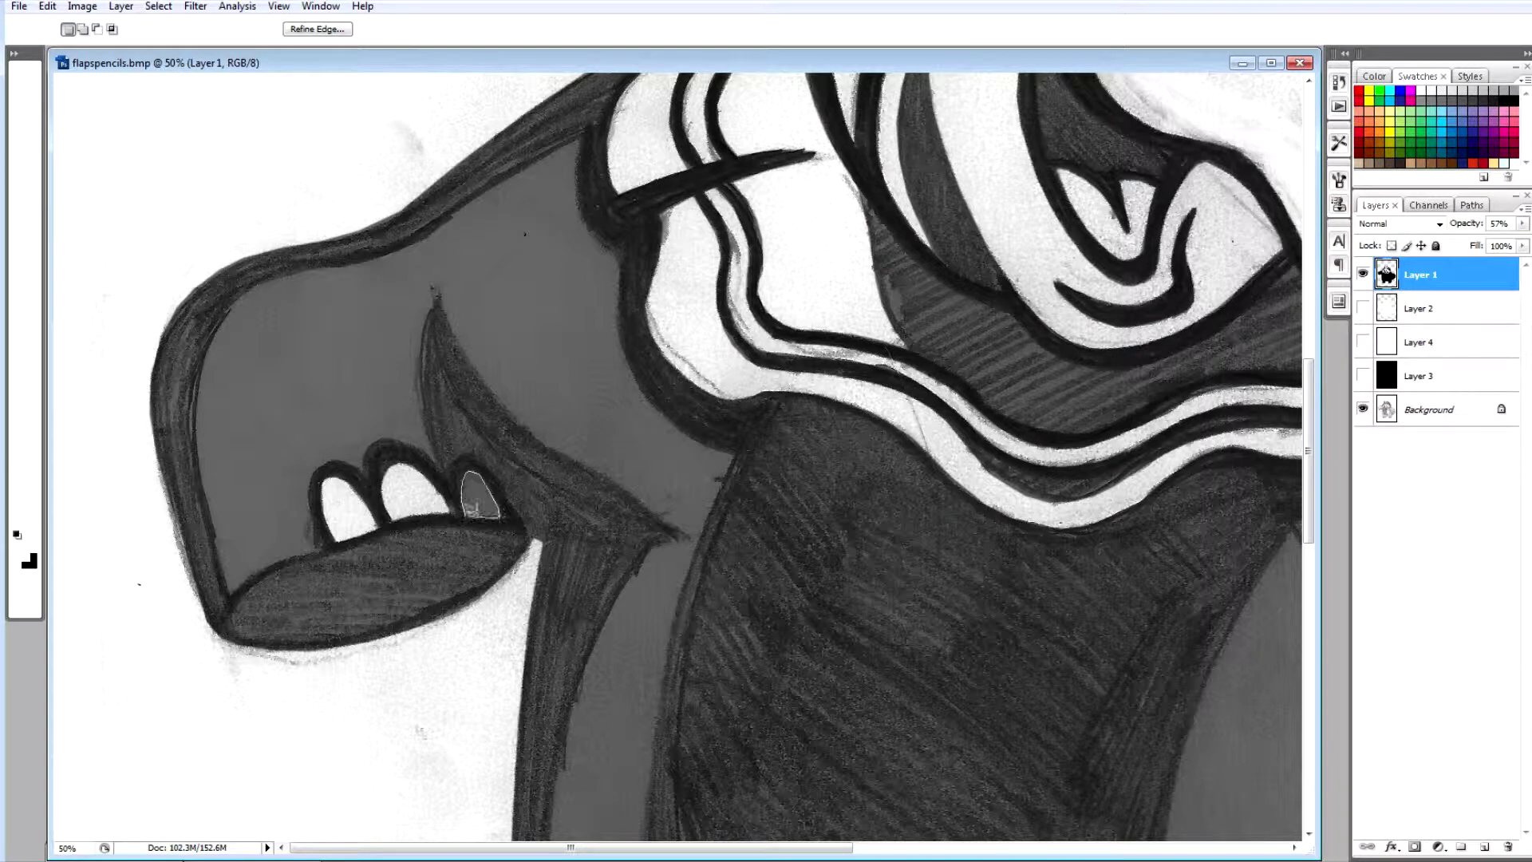
pyautogui.press('Delete')
# Trace the outstretched arm's light area around the nails, collar and pointed shadow, and clear it from Layer 1.
pyautogui.moveTo(324, 543)
pyautogui.mouseDown()
pyautogui.moveTo(235, 587)
pyautogui.moveTo(212, 542)
pyautogui.moveTo(197, 391)
pyautogui.moveTo(233, 309)
pyautogui.moveTo(262, 283)
pyautogui.moveTo(394, 256)
pyautogui.moveTo(581, 139)
pyautogui.mouseUp()
pyautogui.moveTo(575, 198); pyautogui.dragTo(603, 246)
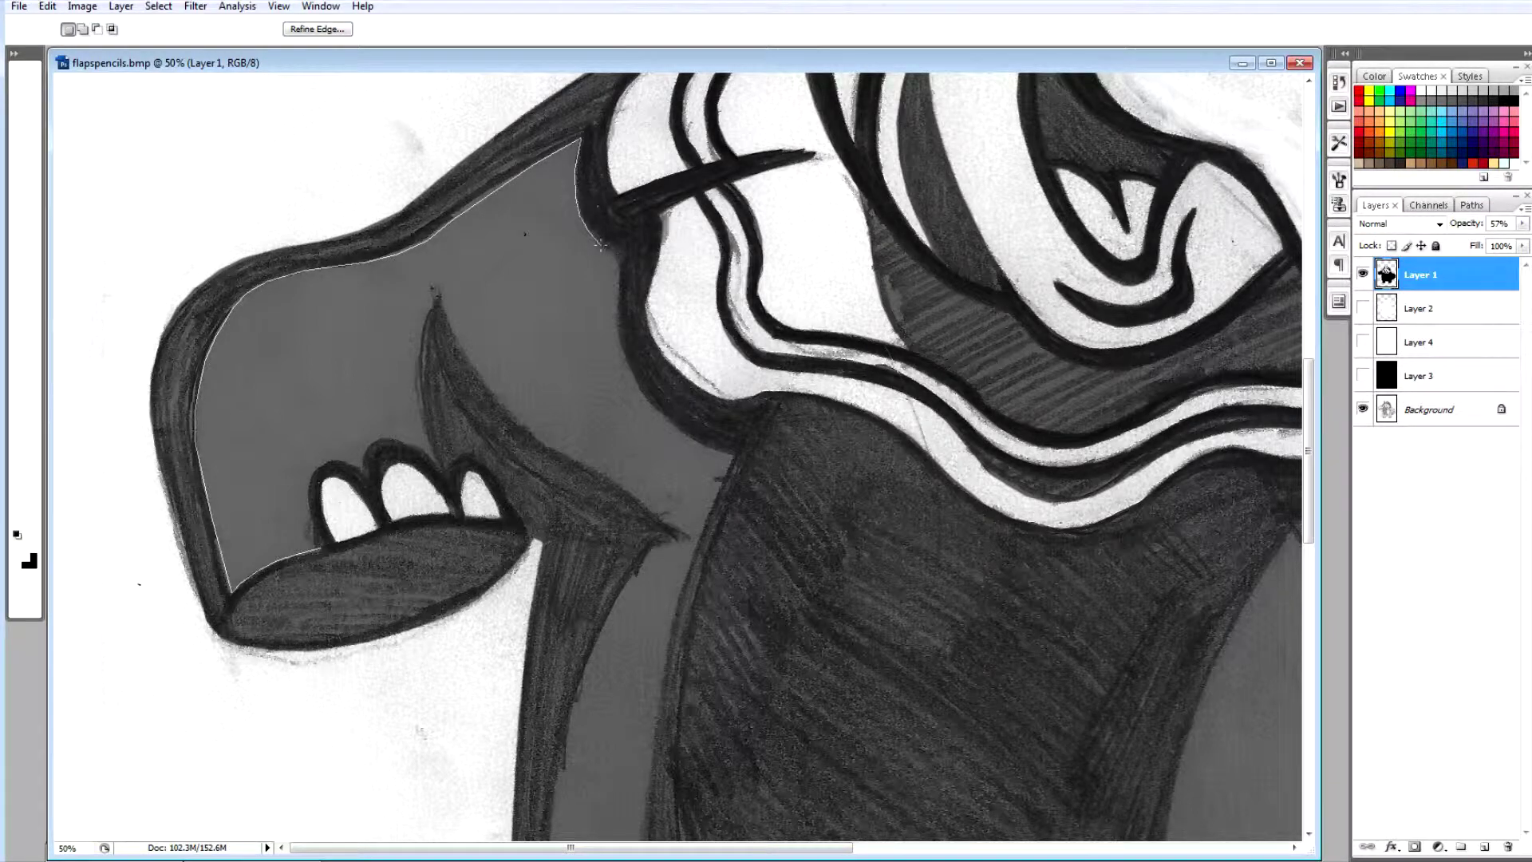
pyautogui.click(627, 361)
pyautogui.click(639, 385)
pyautogui.click(662, 418)
pyautogui.click(696, 445)
pyautogui.click(732, 458)
pyautogui.scroll(-3, 643, 816)
pyautogui.click(699, 284)
pyautogui.click(656, 263)
pyautogui.click(600, 220)
pyautogui.click(544, 188)
pyautogui.click(496, 147)
pyautogui.scroll(5, 474, 112)
pyautogui.moveTo(437, 591)
pyautogui.mouseDown()
pyautogui.moveTo(383, 589)
pyautogui.moveTo(363, 621)
pyautogui.moveTo(323, 603)
pyautogui.moveTo(320, 699)
pyautogui.mouseUp()
pyautogui.press('Delete')
# Trace the light strip down the body's side, through the foot and between the legs, and clear it from Layer 1.
pyautogui.scroll(-10, 685, 457)
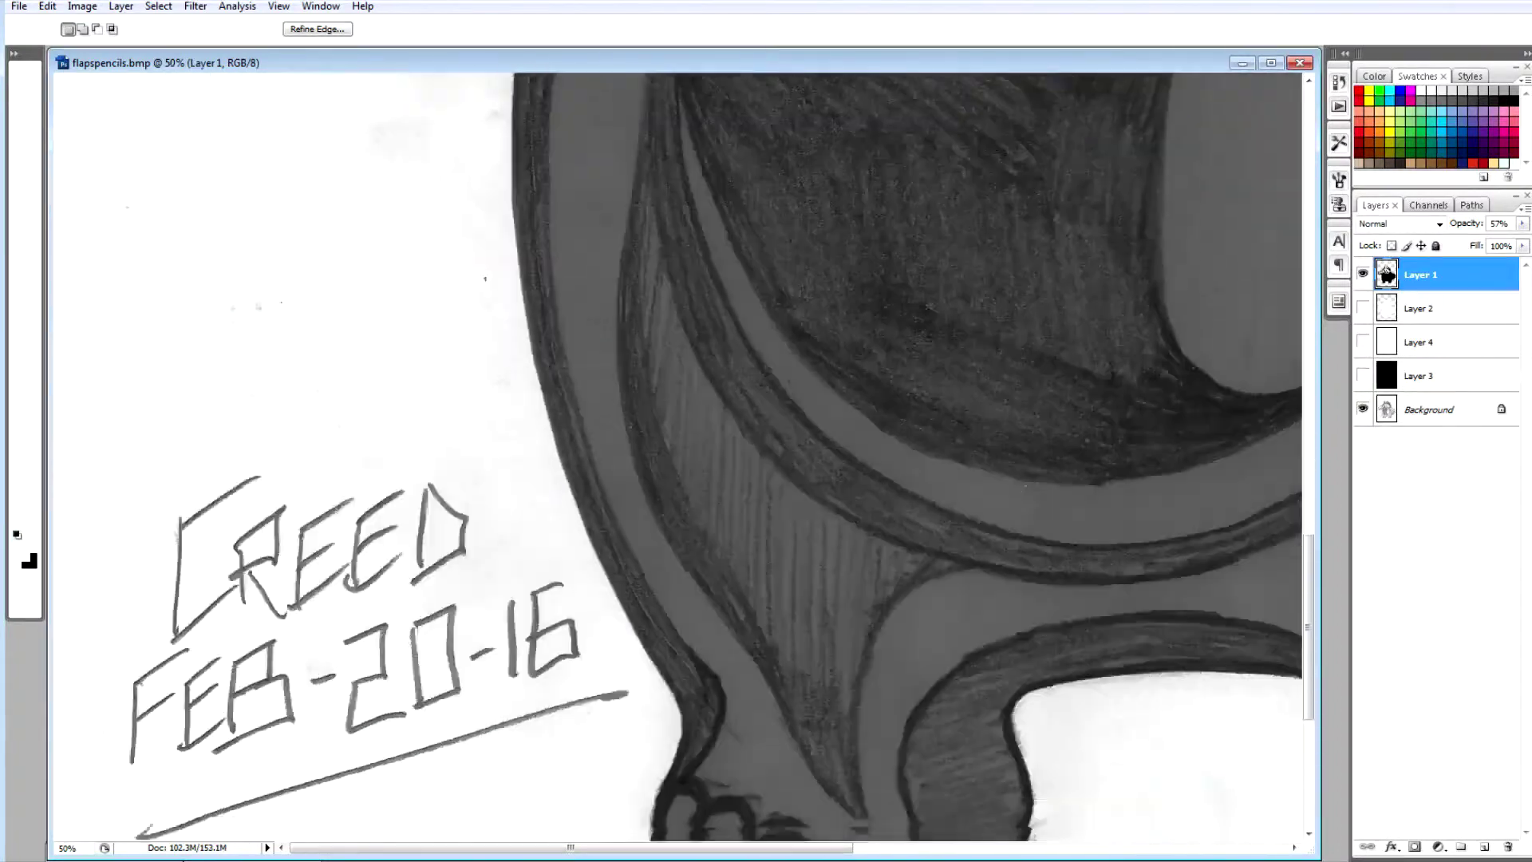
pyautogui.scroll(5, 702, 227)
pyautogui.moveTo(691, 245)
pyautogui.mouseDown()
pyautogui.moveTo(658, 259)
pyautogui.moveTo(597, 345)
pyautogui.moveTo(562, 459)
pyautogui.moveTo(548, 639)
pyautogui.moveTo(554, 715)
pyautogui.moveTo(584, 762)
pyautogui.moveTo(621, 254)
pyautogui.moveTo(716, 414)
pyautogui.moveTo(688, 517)
pyautogui.moveTo(756, 555)
pyautogui.moveTo(790, 553)
pyautogui.mouseUp()
pyautogui.scroll(-10, 554, 715)
pyautogui.scroll(8, 558, 670)
pyautogui.scroll(-8, 584, 762)
pyautogui.moveTo(820, 611)
pyautogui.mouseDown()
pyautogui.moveTo(911, 589)
pyautogui.moveTo(917, 570)
pyautogui.mouseUp()
pyautogui.moveTo(899, 488)
pyautogui.mouseDown()
pyautogui.moveTo(946, 411)
pyautogui.moveTo(1034, 364)
pyautogui.moveTo(1130, 352)
pyautogui.moveTo(886, 380)
pyautogui.moveTo(913, 365)
pyautogui.moveTo(1019, 508)
pyautogui.moveTo(1106, 513)
pyautogui.mouseUp()
pyautogui.moveTo(1027, 390)
pyautogui.mouseDown()
pyautogui.moveTo(1015, 346)
pyautogui.moveTo(1068, 238)
pyautogui.moveTo(1107, 670)
pyautogui.moveTo(1128, 600)
pyautogui.moveTo(962, 750)
pyautogui.moveTo(838, 814)
pyautogui.moveTo(763, 831)
pyautogui.moveTo(658, 832)
pyautogui.moveTo(550, 461)
pyautogui.mouseUp()
pyautogui.press('space')
pyautogui.scroll(-4, 569, 819)
pyautogui.moveTo(494, 508); pyautogui.dragTo(479, 593)
pyautogui.moveTo(467, 693)
pyautogui.mouseDown()
pyautogui.moveTo(303, 441)
pyautogui.moveTo(228, 212)
pyautogui.moveTo(231, 774)
pyautogui.moveTo(310, 312)
pyautogui.mouseUp()
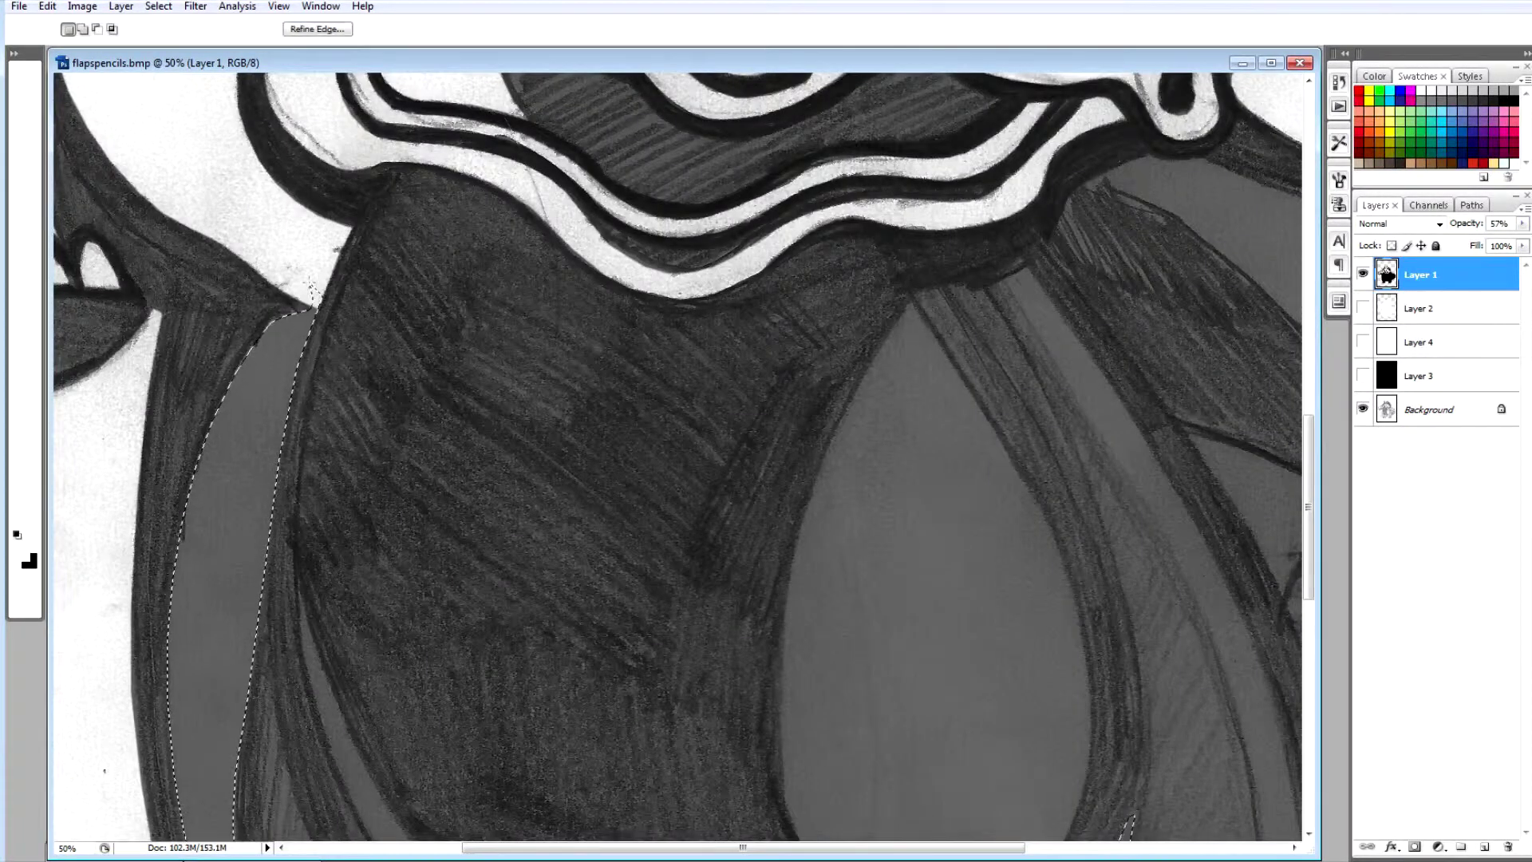
# Clear the three toenails on the foot nearest the signature from Layer 1.
pyautogui.hotkey('ctrl', '-')
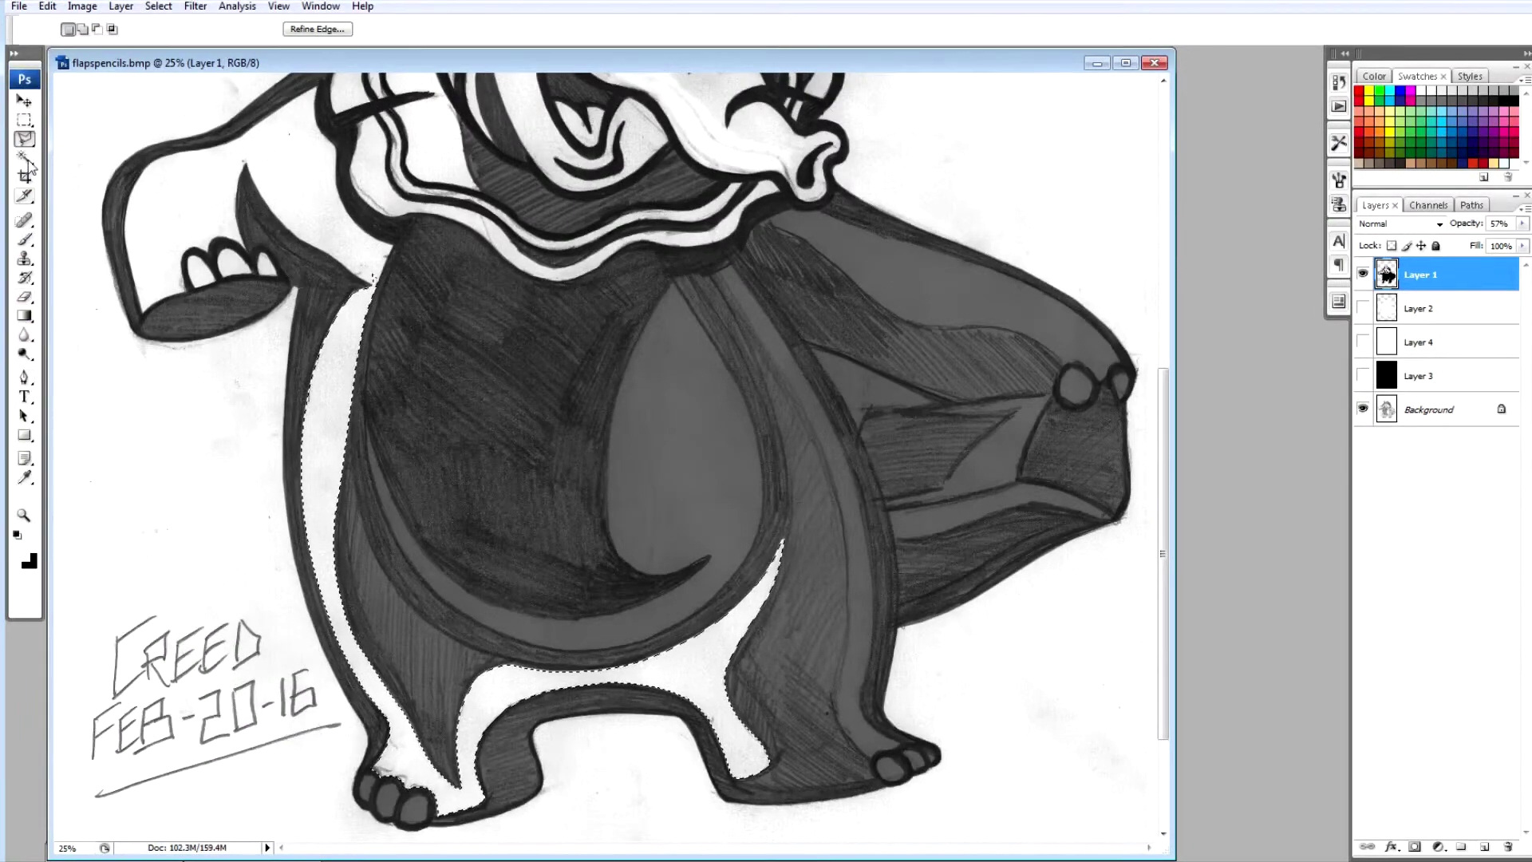
pyautogui.keyDown('ctrl'); pyautogui.click(416, 807); pyautogui.keyUp('ctrl')
pyautogui.moveTo(571, 475)
pyautogui.mouseDown()
pyautogui.moveTo(599, 429)
pyautogui.moveTo(613, 479)
pyautogui.mouseUp()
pyautogui.press('Delete')
pyautogui.hotkey('ctrl', 'd')
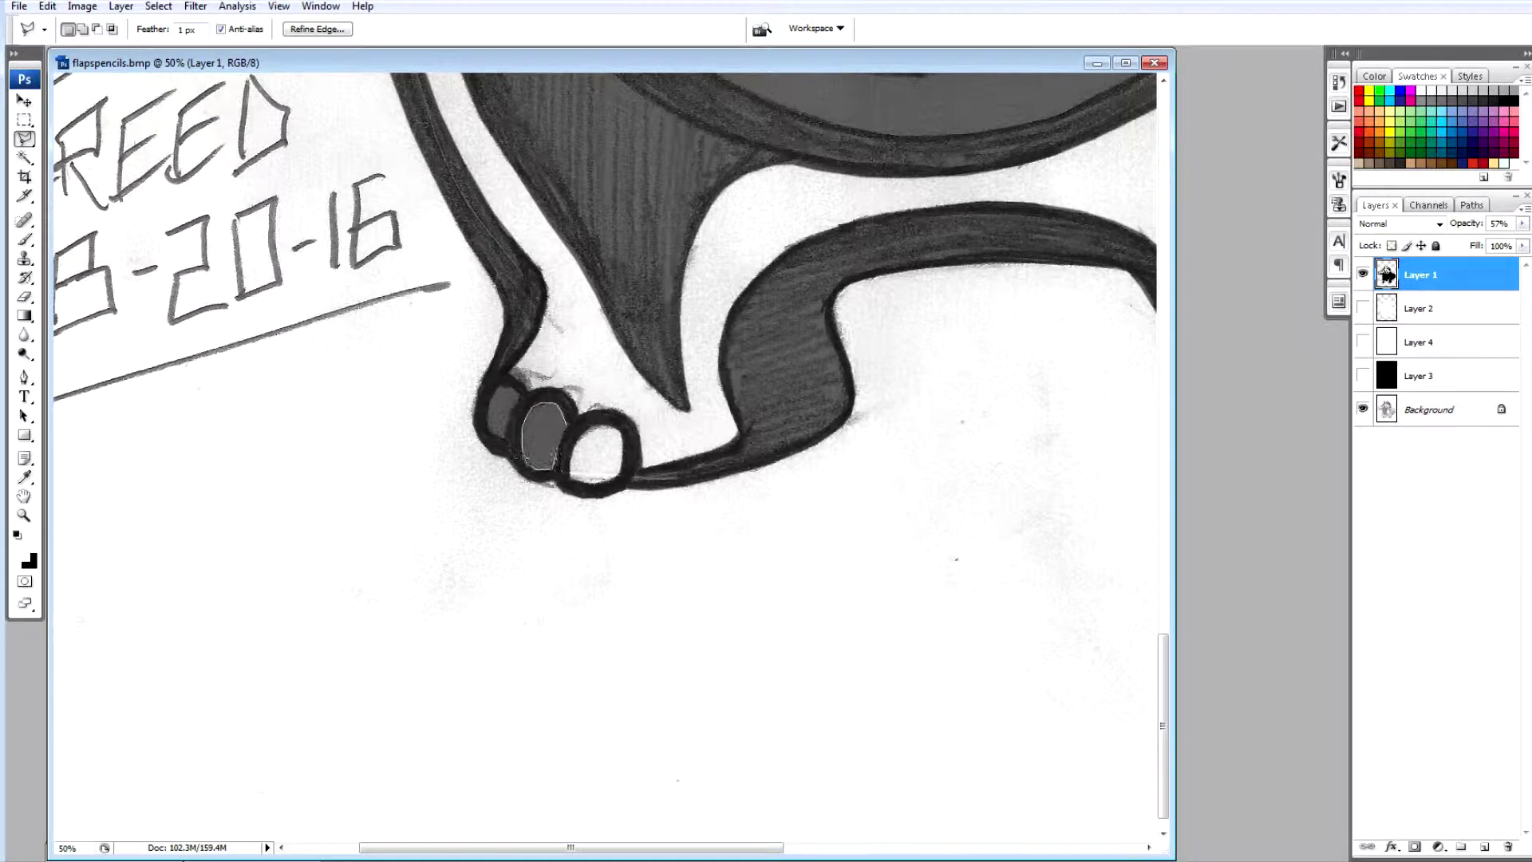
pyautogui.press('Delete')
pyautogui.hotkey('ctrl', 'd')
pyautogui.moveTo(500, 391); pyautogui.dragTo(487, 416)
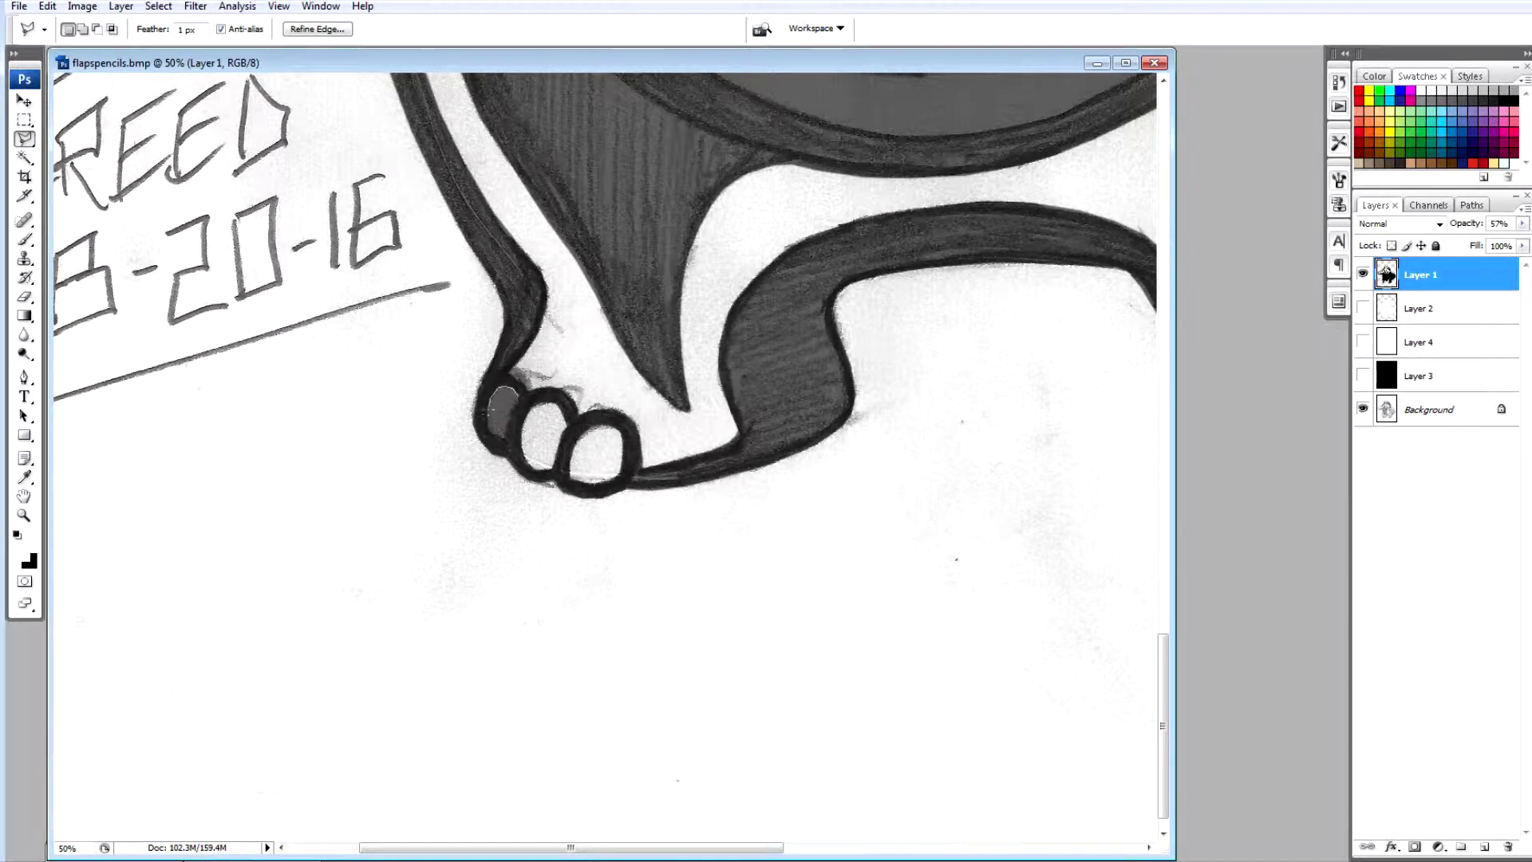
pyautogui.click(506, 435)
pyautogui.click(503, 389)
pyautogui.press('Delete')
pyautogui.hotkey('ctrl', 'd')
pyautogui.scroll(3, 605, 454)
pyautogui.hscroll(6, 605, 454)
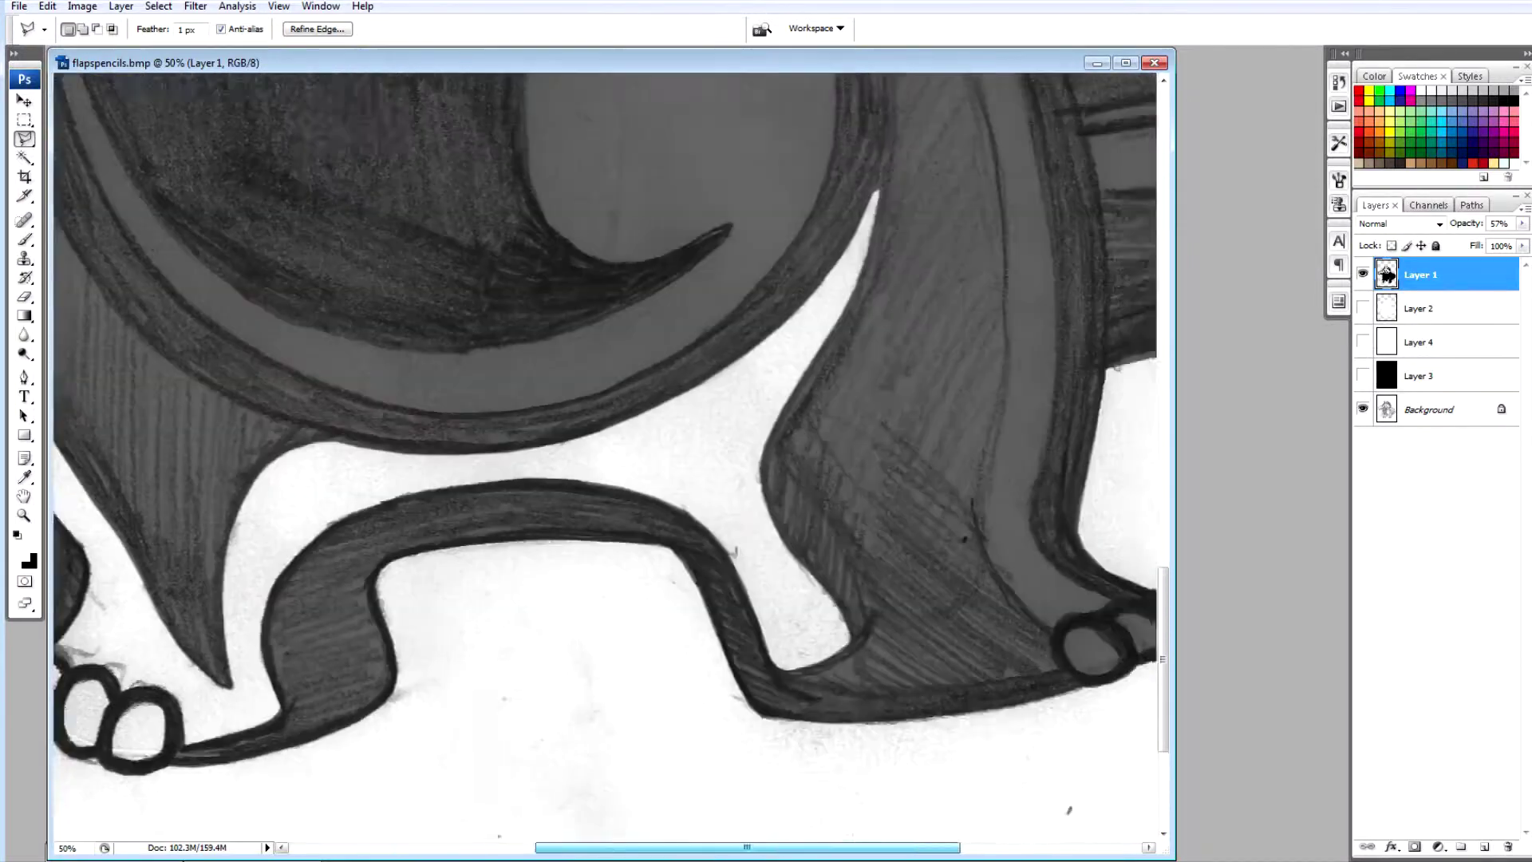
# Trace the belly's teardrop highlight together with its crescent rim and clear the area from Layer 1.
pyautogui.hotkey('ctrl', '-')
pyautogui.moveTo(287, 511)
pyautogui.mouseDown()
pyautogui.moveTo(345, 592)
pyautogui.moveTo(407, 635)
pyautogui.moveTo(508, 662)
pyautogui.moveTo(599, 656)
pyautogui.moveTo(726, 576)
pyautogui.moveTo(770, 515)
pyautogui.moveTo(773, 467)
pyautogui.mouseUp()
pyautogui.moveTo(773, 401)
pyautogui.mouseDown()
pyautogui.moveTo(746, 310)
pyautogui.moveTo(654, 172)
pyautogui.moveTo(591, 302)
pyautogui.moveTo(572, 485)
pyautogui.mouseUp()
pyautogui.moveTo(616, 557)
pyautogui.mouseDown()
pyautogui.moveTo(696, 552)
pyautogui.moveTo(565, 619)
pyautogui.moveTo(436, 611)
pyautogui.mouseUp()
pyautogui.click(346, 565)
pyautogui.click(310, 515)
pyautogui.click(284, 476)
pyautogui.click(259, 411)
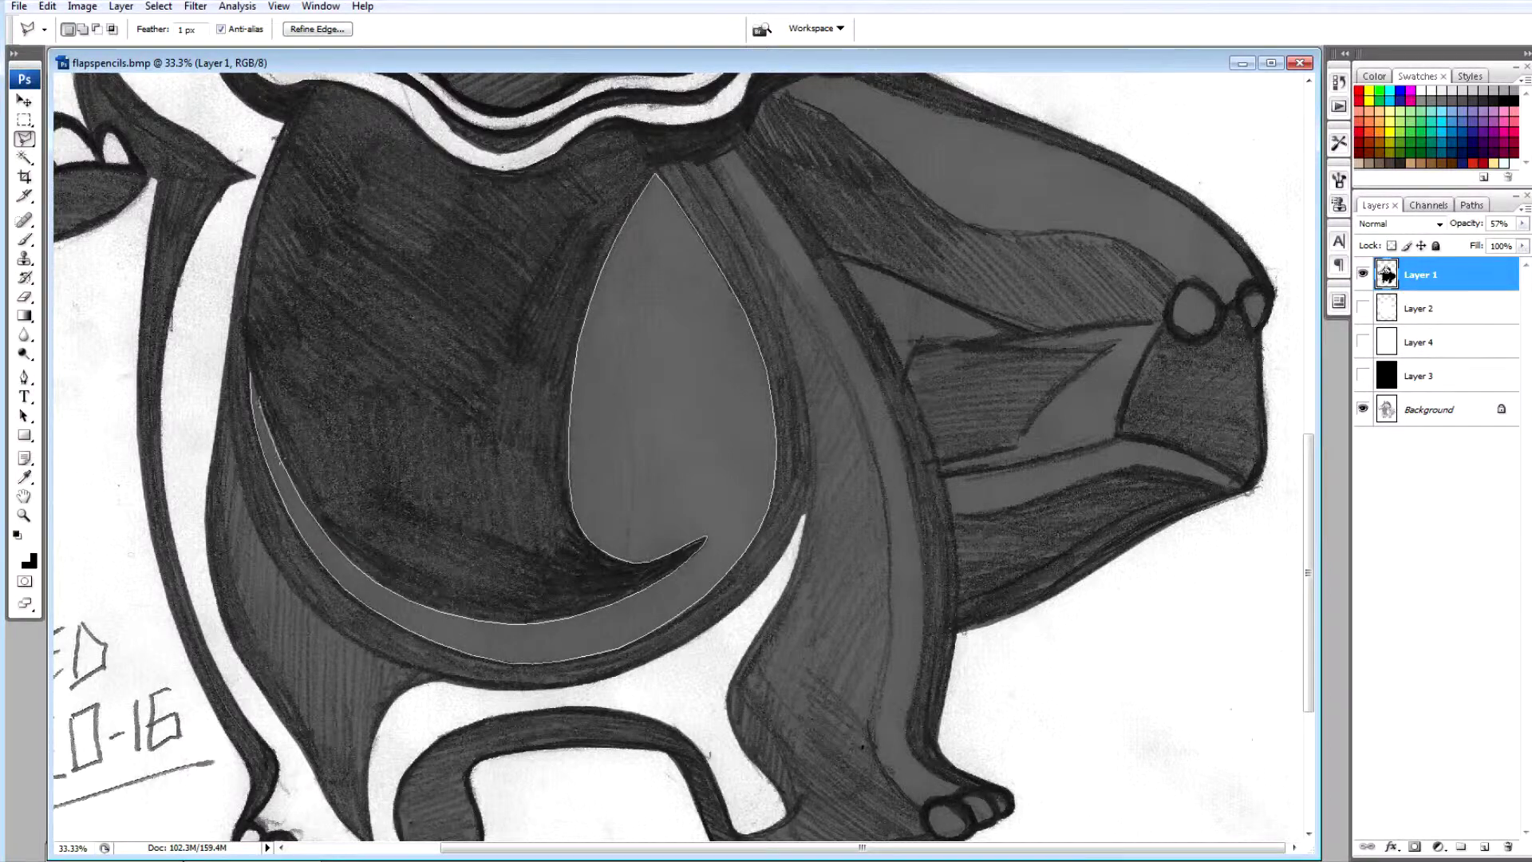
pyautogui.click(250, 368)
pyautogui.press('Delete')
# Clear the three toenails on the foot farther from the signature from Layer 1.
pyautogui.scroll(-3, 251, 368)
pyautogui.moveTo(962, 741)
pyautogui.mouseDown()
pyautogui.moveTo(929, 733)
pyautogui.moveTo(932, 708)
pyautogui.moveTo(964, 723)
pyautogui.moveTo(962, 744)
pyautogui.mouseUp()
pyautogui.click(964, 699)
pyautogui.click(990, 710)
pyautogui.click(964, 700)
pyautogui.press('Delete')
pyautogui.click(996, 700)
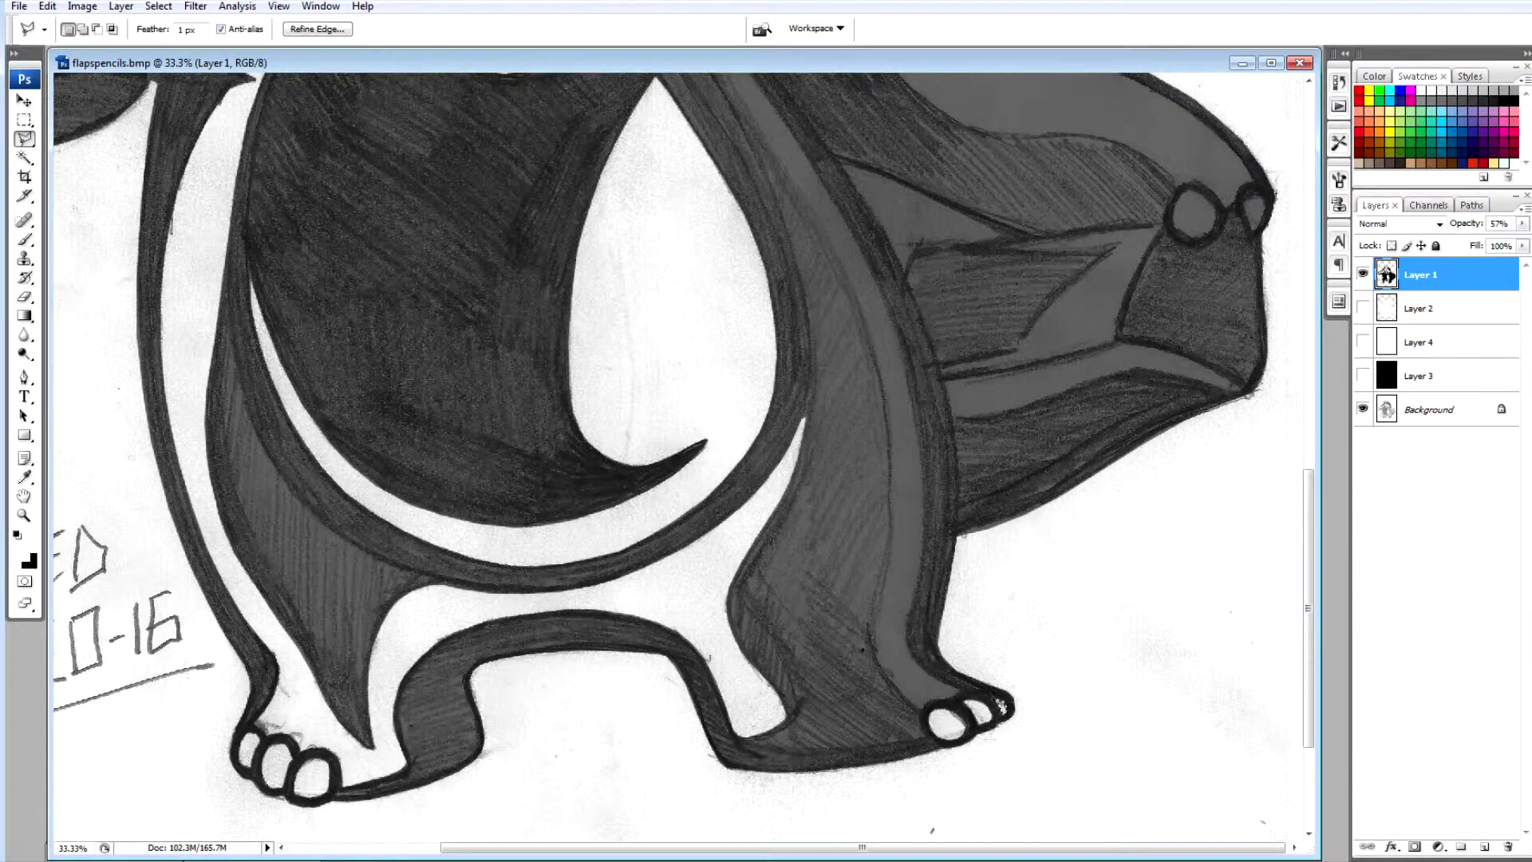
# Trace the light strip down the body's bent-arm side and the light shapes on the lower bent arm, and clear them from Layer 1.
pyautogui.scroll(2, 1002, 704)
pyautogui.moveTo(718, 144)
pyautogui.mouseDown()
pyautogui.moveTo(848, 368)
pyautogui.moveTo(886, 489)
pyautogui.moveTo(879, 692)
pyautogui.mouseUp()
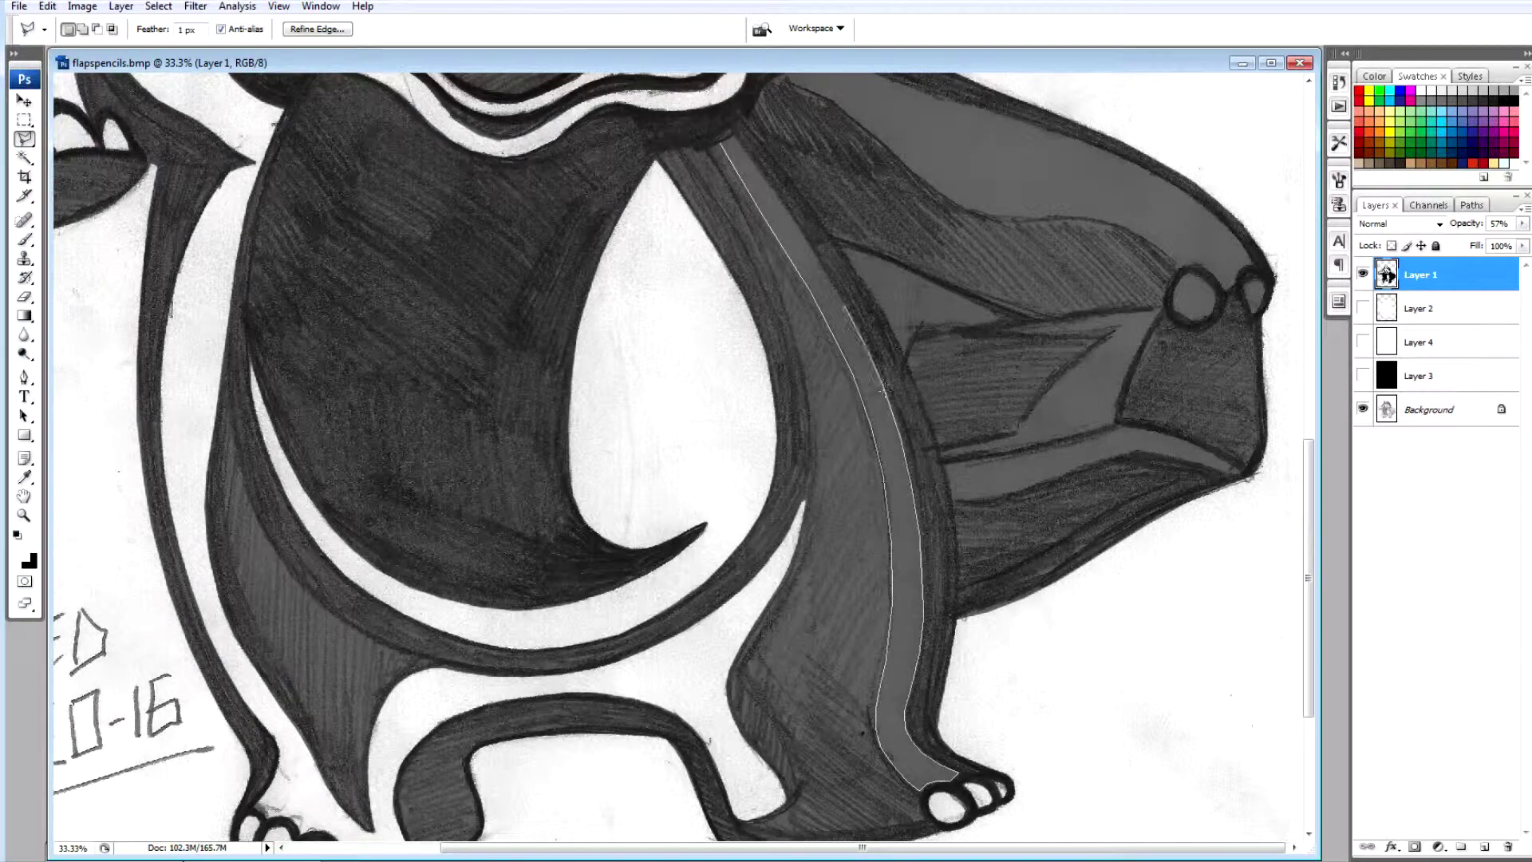
pyautogui.scroll(3, 750, 172)
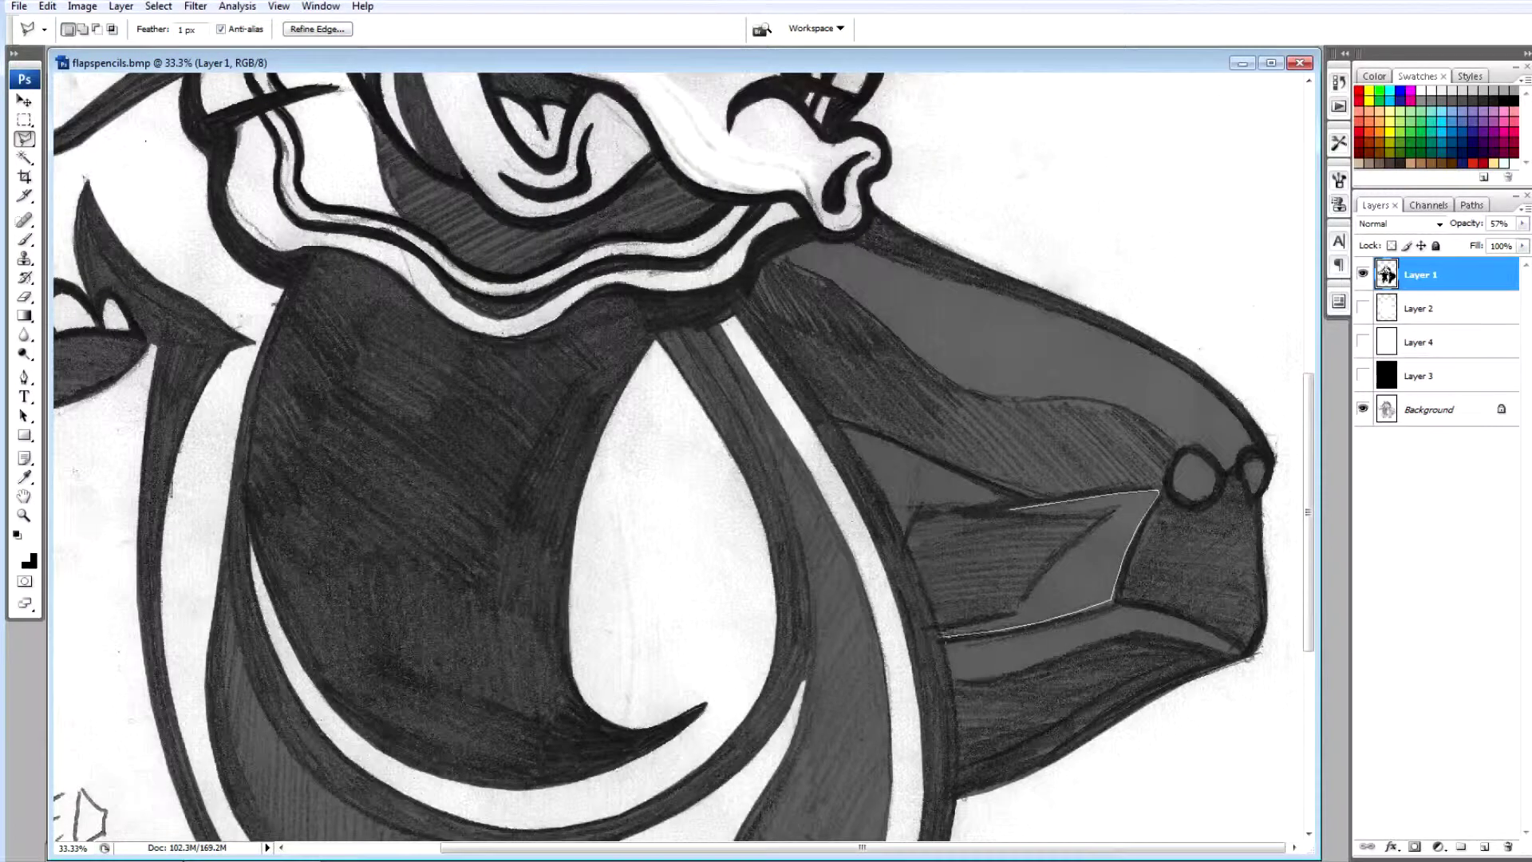
pyautogui.press('Delete')
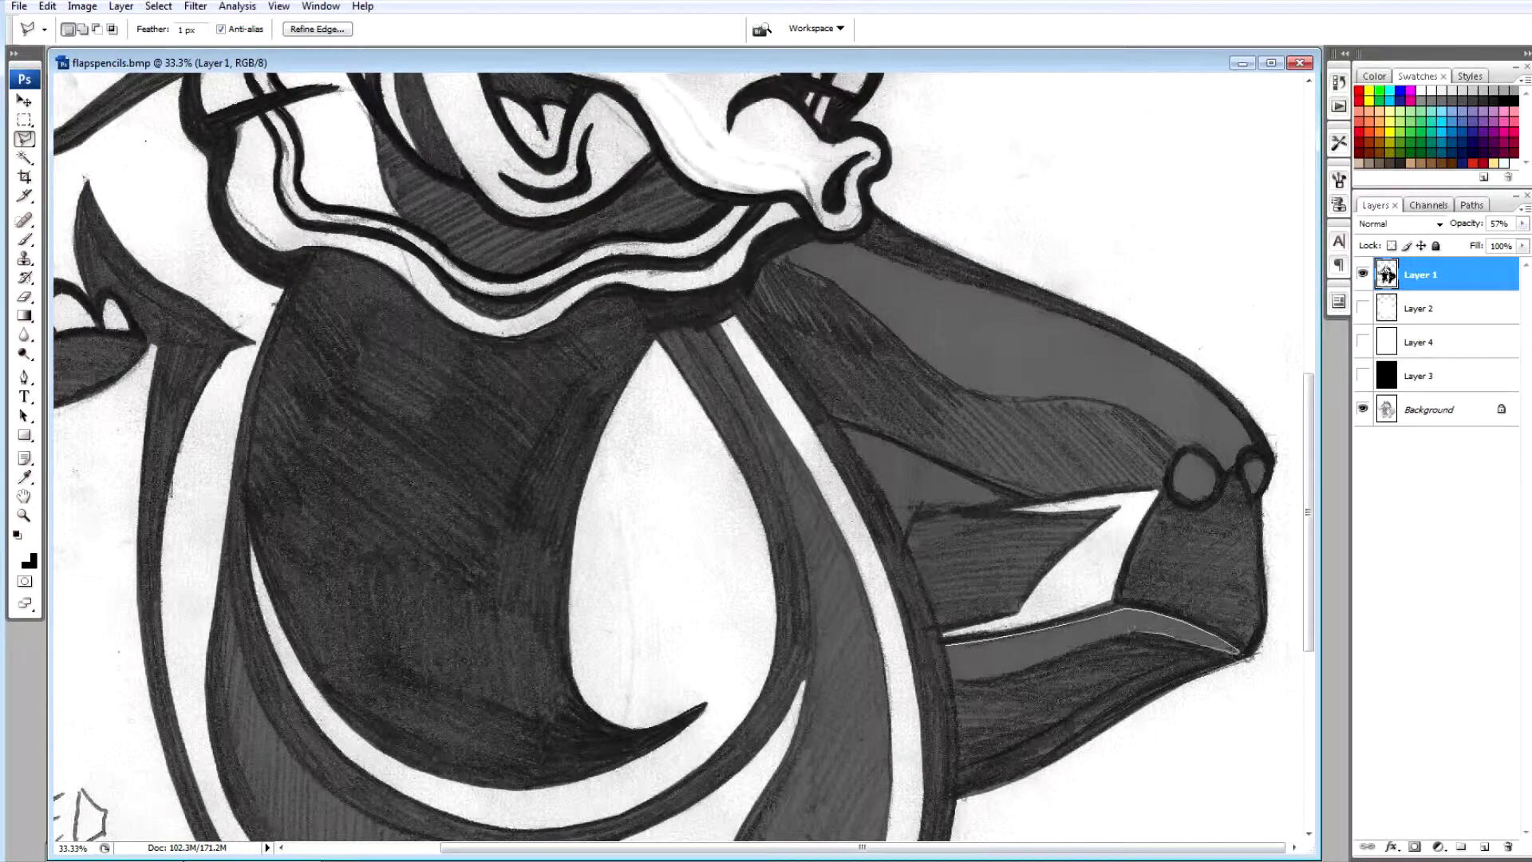
pyautogui.press('Delete')
# Clear the triangular gap between the body and bent arm from Layer 1, expand the selection, clear again, and deselect.
pyautogui.click(836, 423)
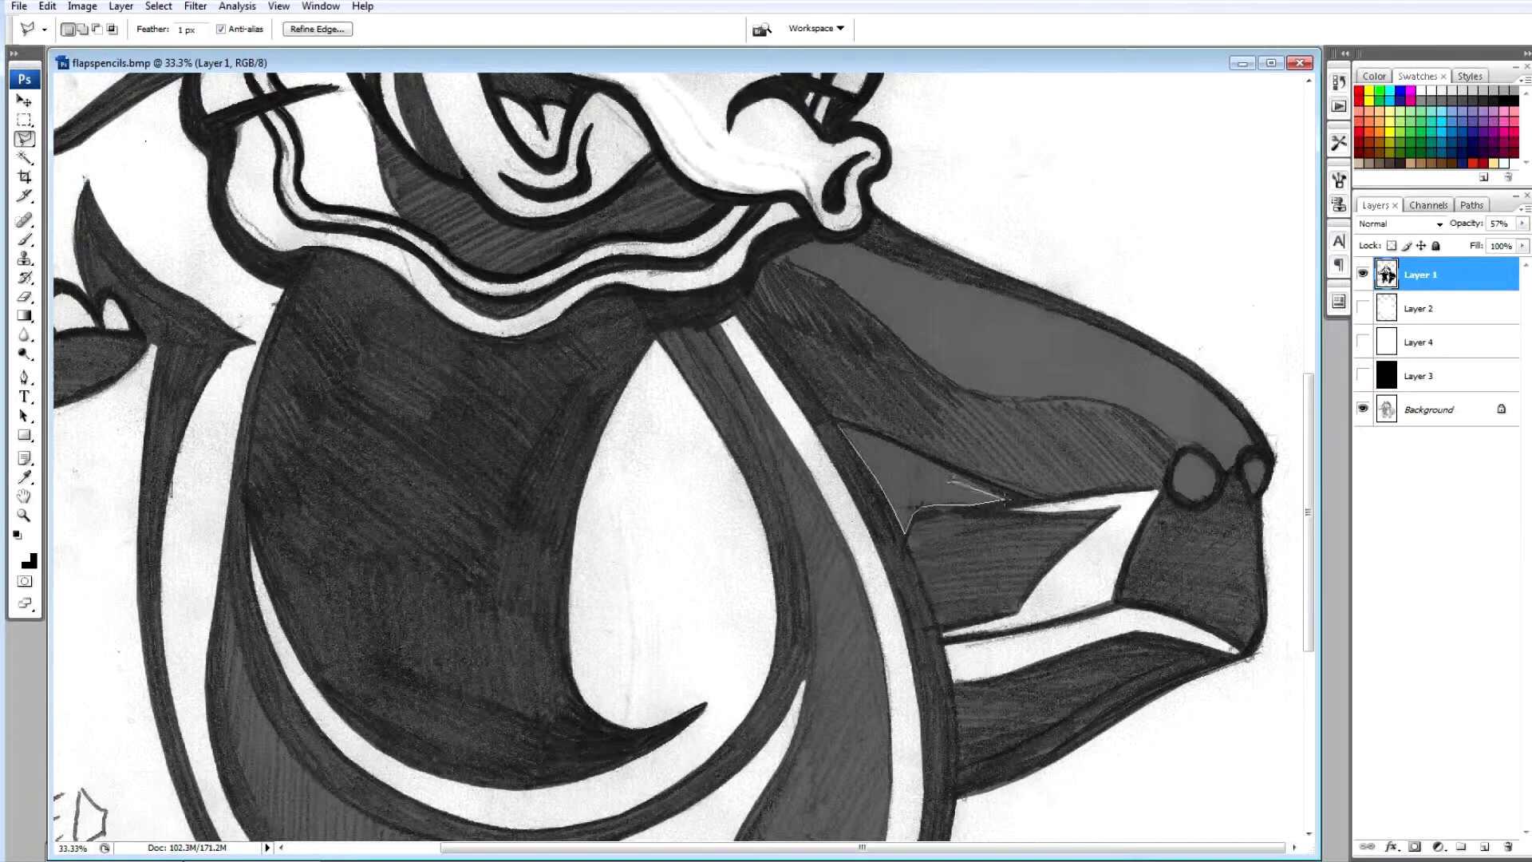
pyautogui.click(875, 438)
pyautogui.click(839, 425)
pyautogui.press('Delete')
pyautogui.click(158, 7)
pyautogui.moveTo(171, 197)
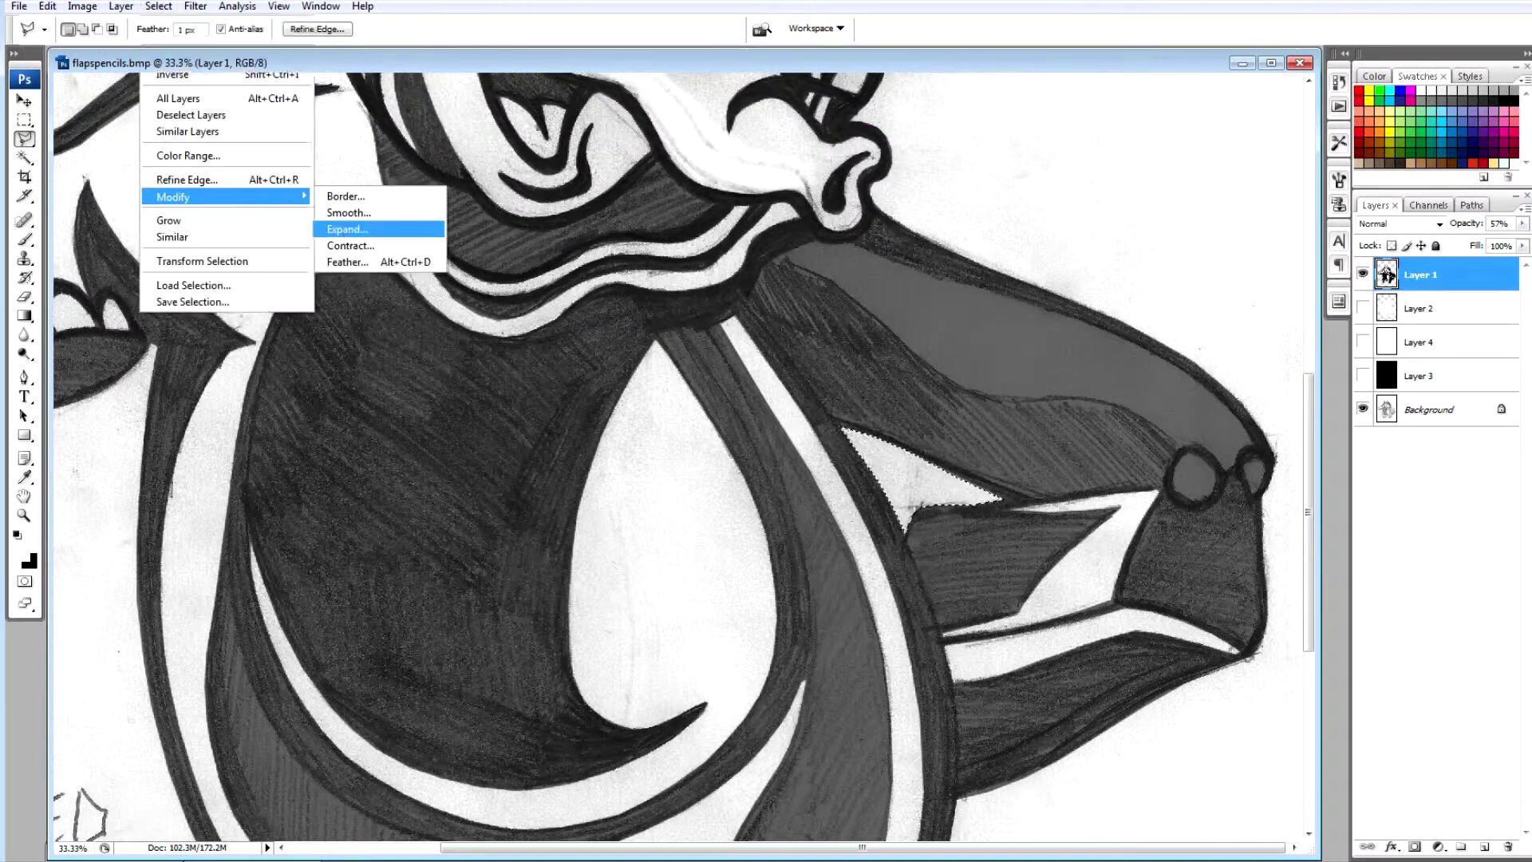
pyautogui.click(346, 230)
pyautogui.click(889, 280)
pyautogui.press('Delete')
pyautogui.hotkey('ctrl', 'd')
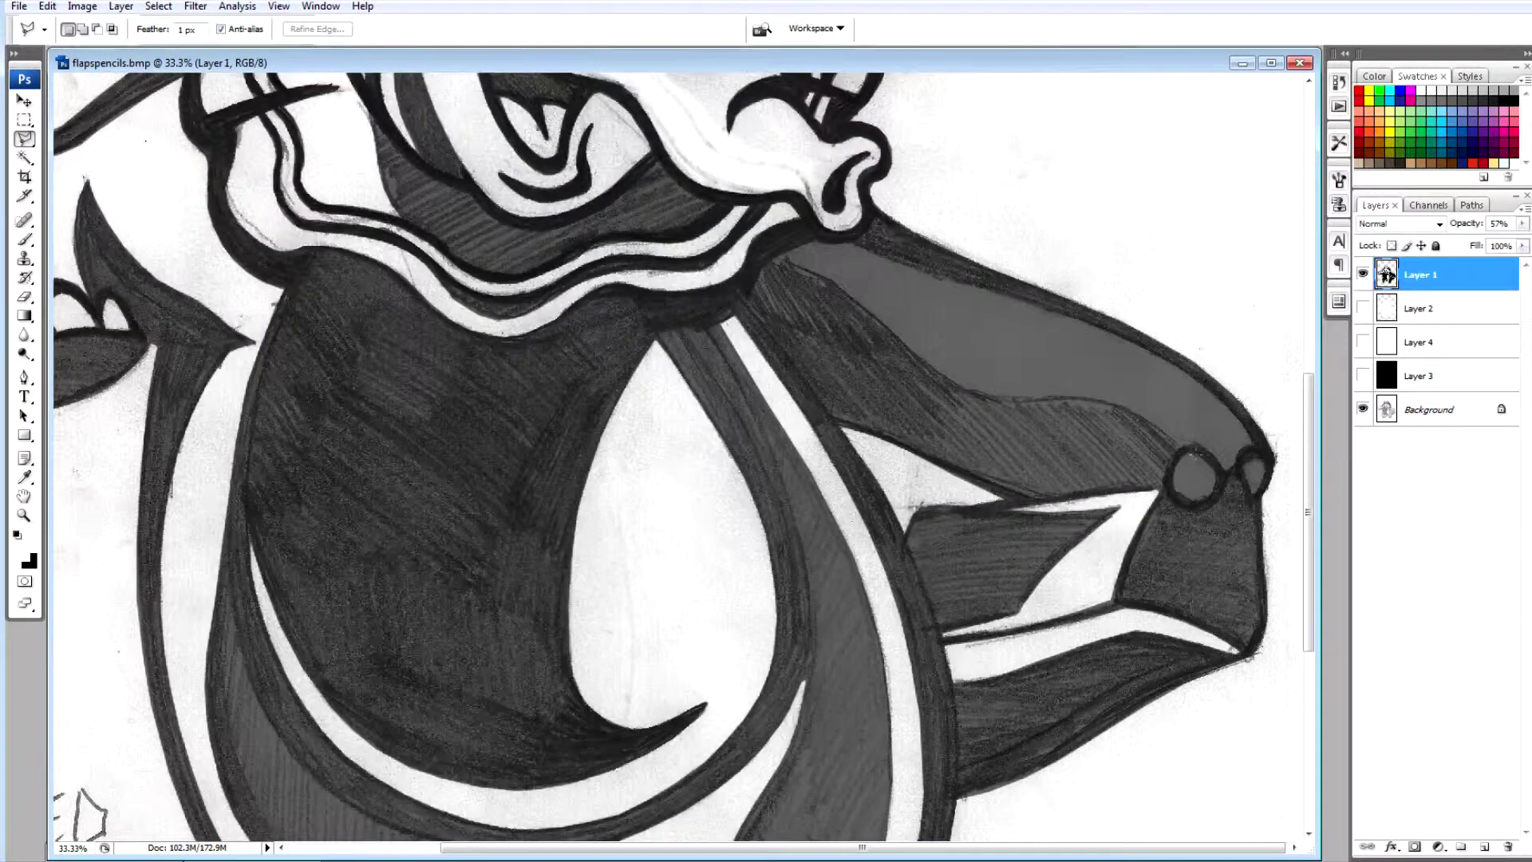
# Clear the bent arm's two nails and the long light area along its upper side from Layer 1.
pyautogui.click(1210, 466)
pyautogui.press('Delete')
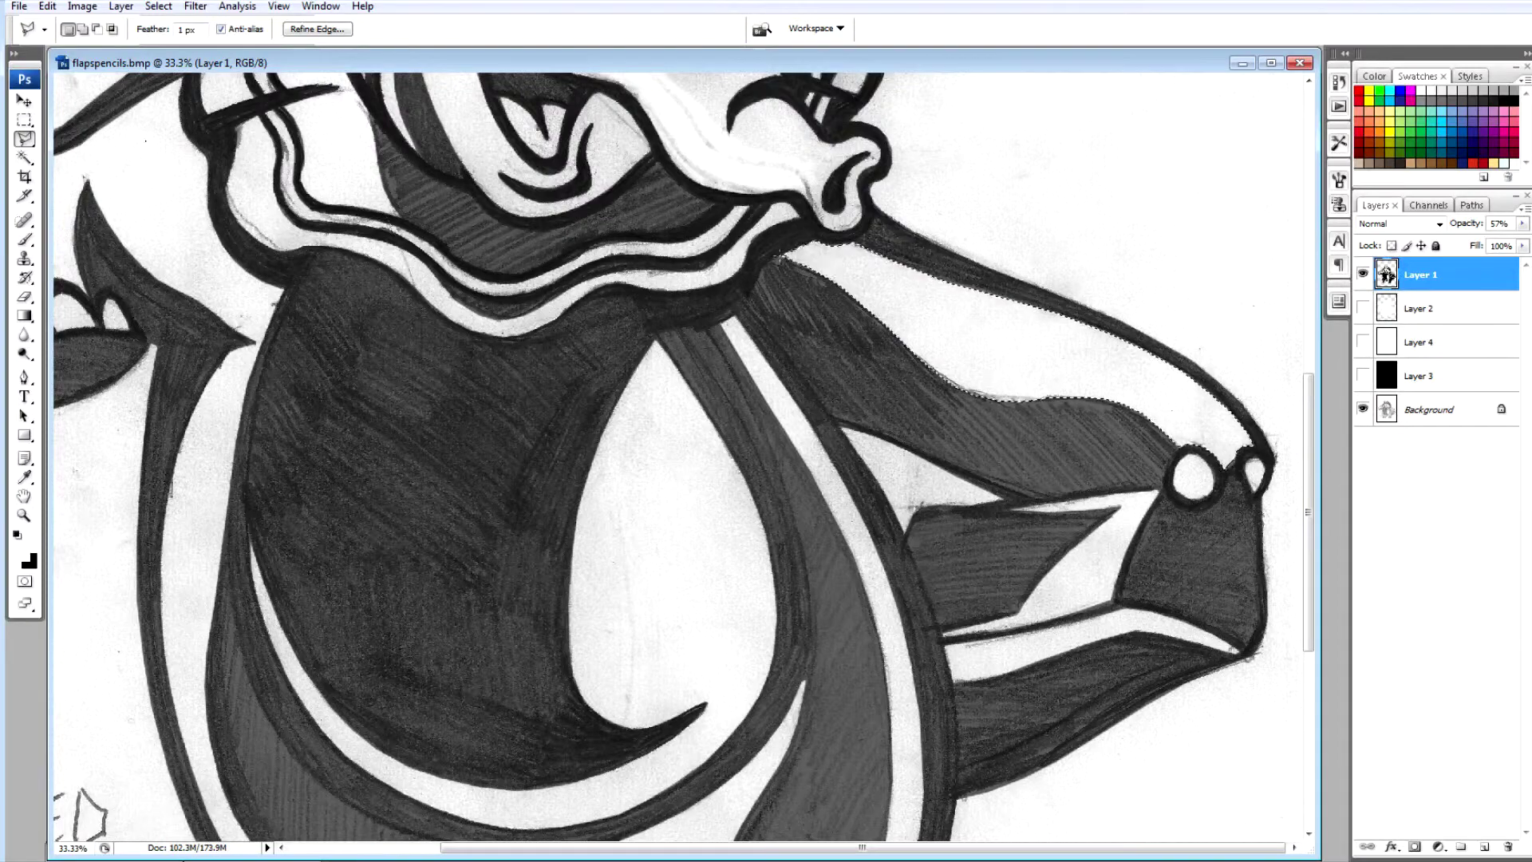
# Stroke the silhouette selection on Layer 5 with a 20 px white outline, deselect, and show the black Layer 3.
pyautogui.hotkey('ctrl', '-')
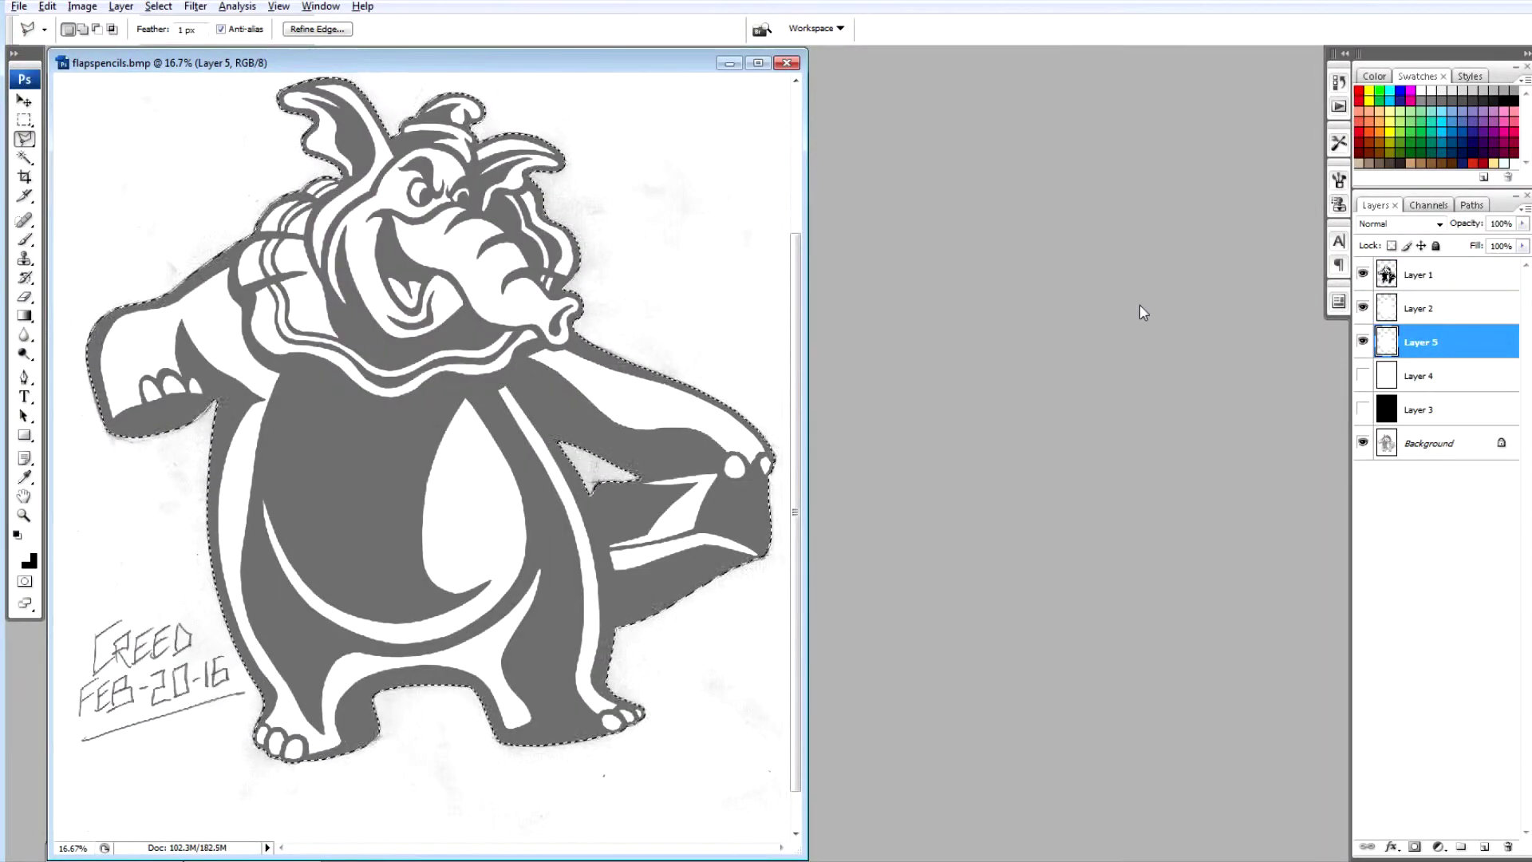
pyautogui.click(47, 6)
pyautogui.click(69, 289)
pyautogui.write('20')
pyautogui.click(379, 462)
pyautogui.click(547, 359)
pyautogui.hotkey('ctrl', 'd')
pyautogui.click(1363, 408)
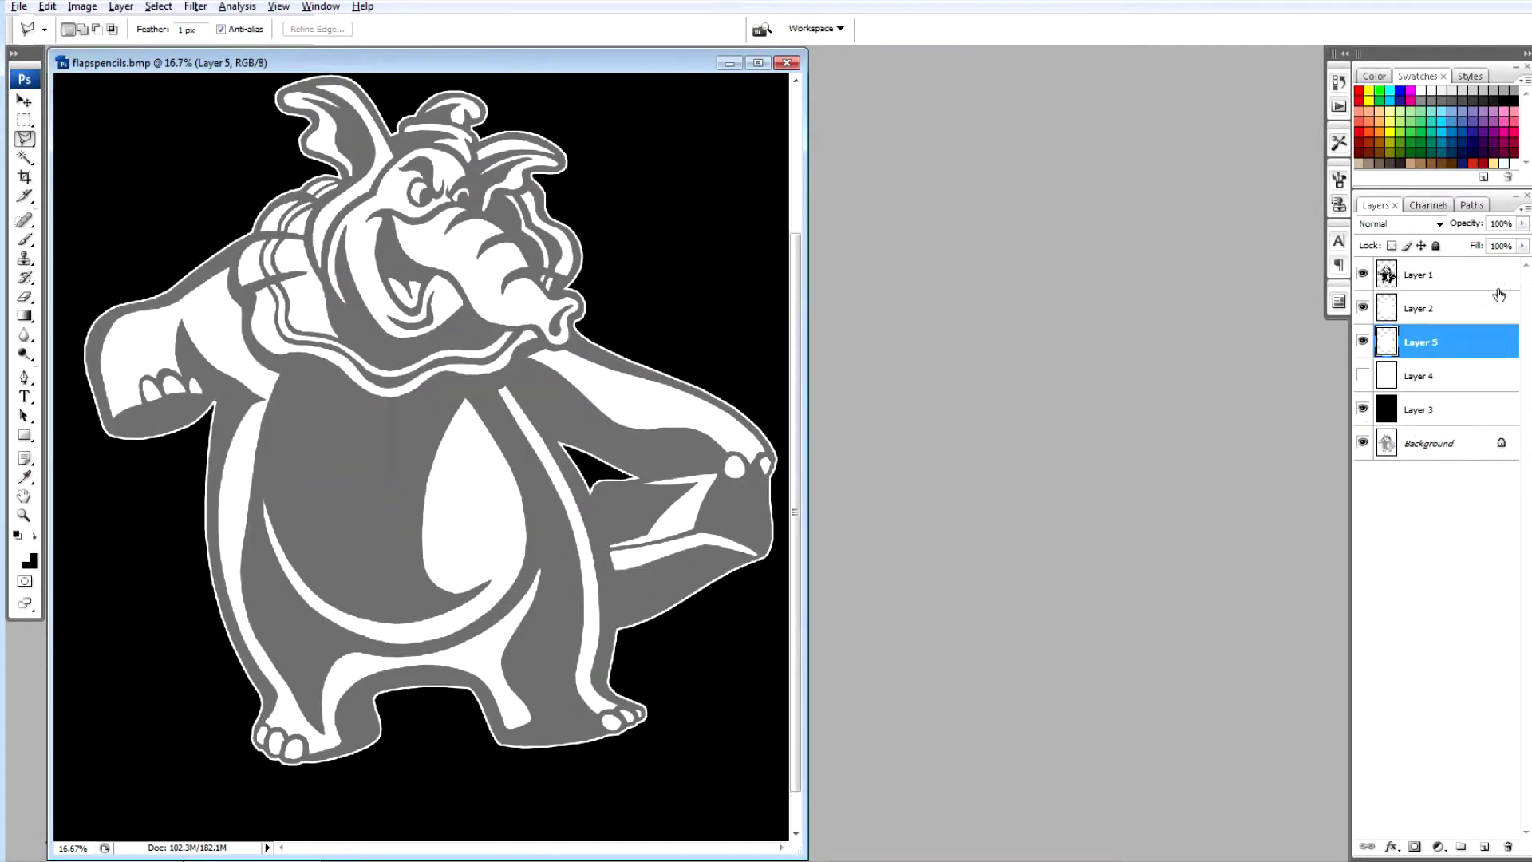
# Set the opacity of Layer 1 to 100%.
pyautogui.click(1444, 275)
pyautogui.click(1522, 224)
pyautogui.moveTo(1483, 242); pyautogui.dragTo(1524, 243)
pyautogui.hotkey('ctrl', '-')
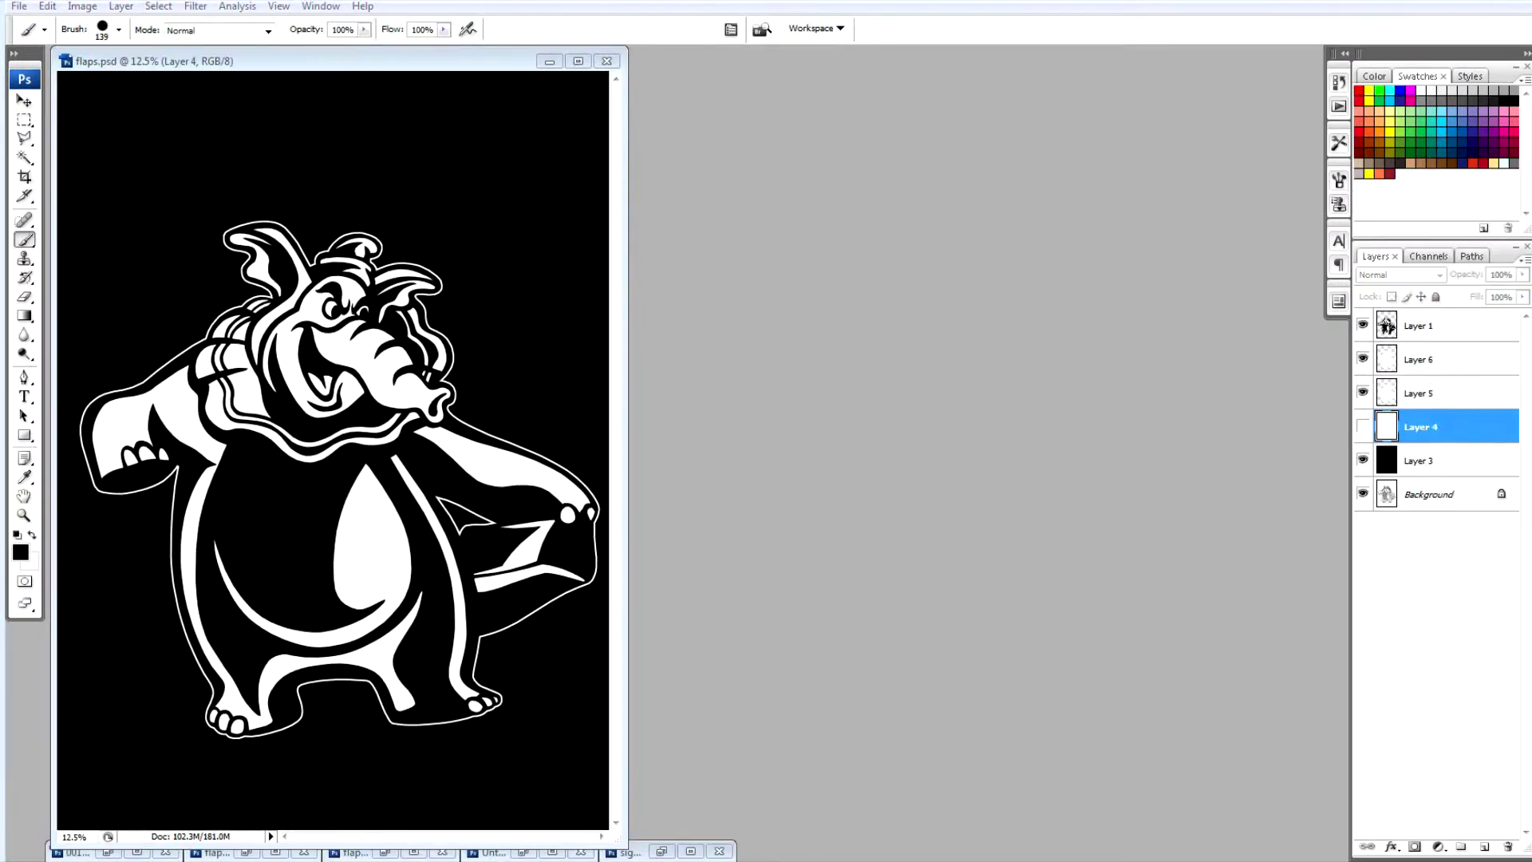
# Open the minimized signature2.psd and copy its signature layer into flaps.psd beside the elephant's foot.
pyautogui.click(662, 850)
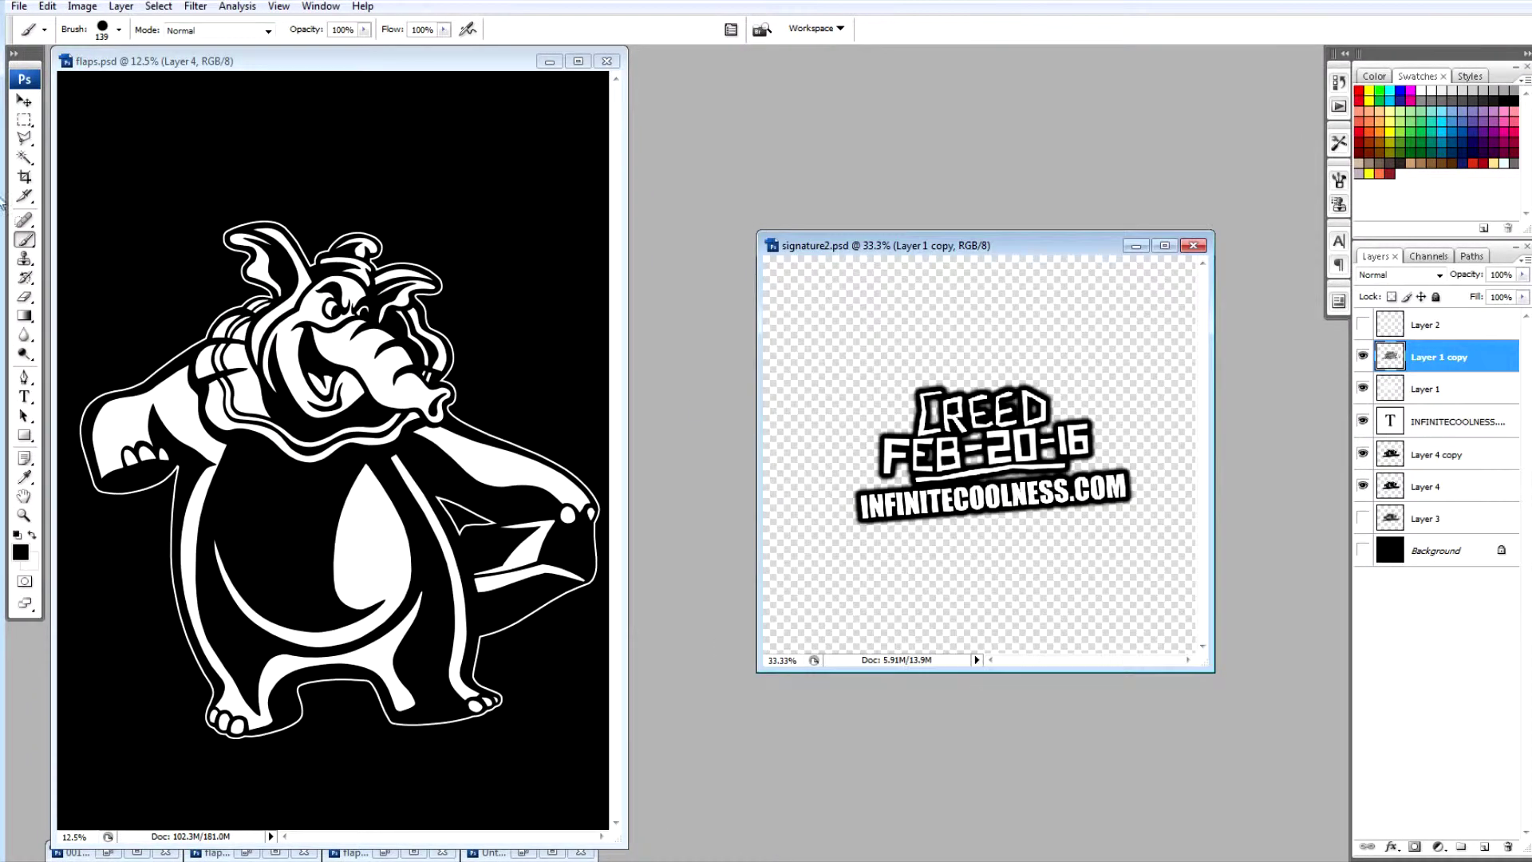
pyautogui.press('v')
pyautogui.moveTo(970, 471)
pyautogui.mouseDown()
pyautogui.moveTo(355, 597)
pyautogui.moveTo(191, 666)
pyautogui.mouseUp()
# Nudge the copied signature left and up below the outstretched arm, and minimize signature2.psd.
pyautogui.hotkey('shift', 'Left')
pyautogui.hotkey('shift', 'Left')
pyautogui.hotkey('shift', 'Left')
pyautogui.hotkey('shift', 'Left')
pyautogui.hotkey('shift', 'Up')
pyautogui.hotkey('shift', 'Up')
pyautogui.hotkey('shift', 'Up')
pyautogui.hotkey('shift', 'Up')
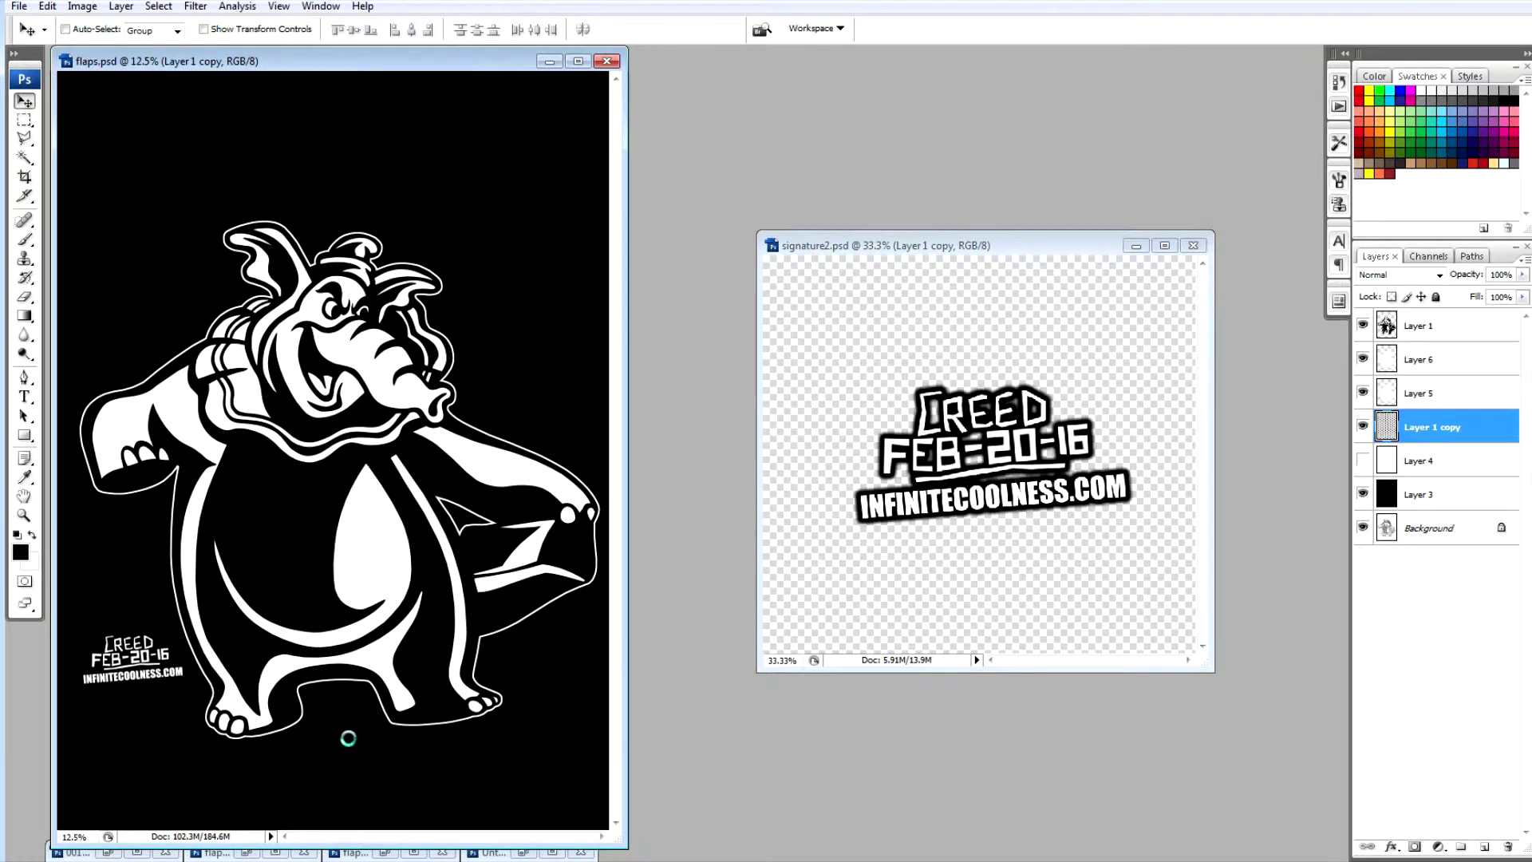
pyautogui.click(1136, 246)
# Copy the circus tent picture into flaps.psd behind the elephant so that it fills the whole canvas.
pyautogui.click(525, 853)
pyautogui.moveTo(779, 161); pyautogui.dragTo(510, 676)
pyautogui.click(804, 62)
pyautogui.click(47, 5)
pyautogui.click(96, 291)
pyautogui.press('Return')
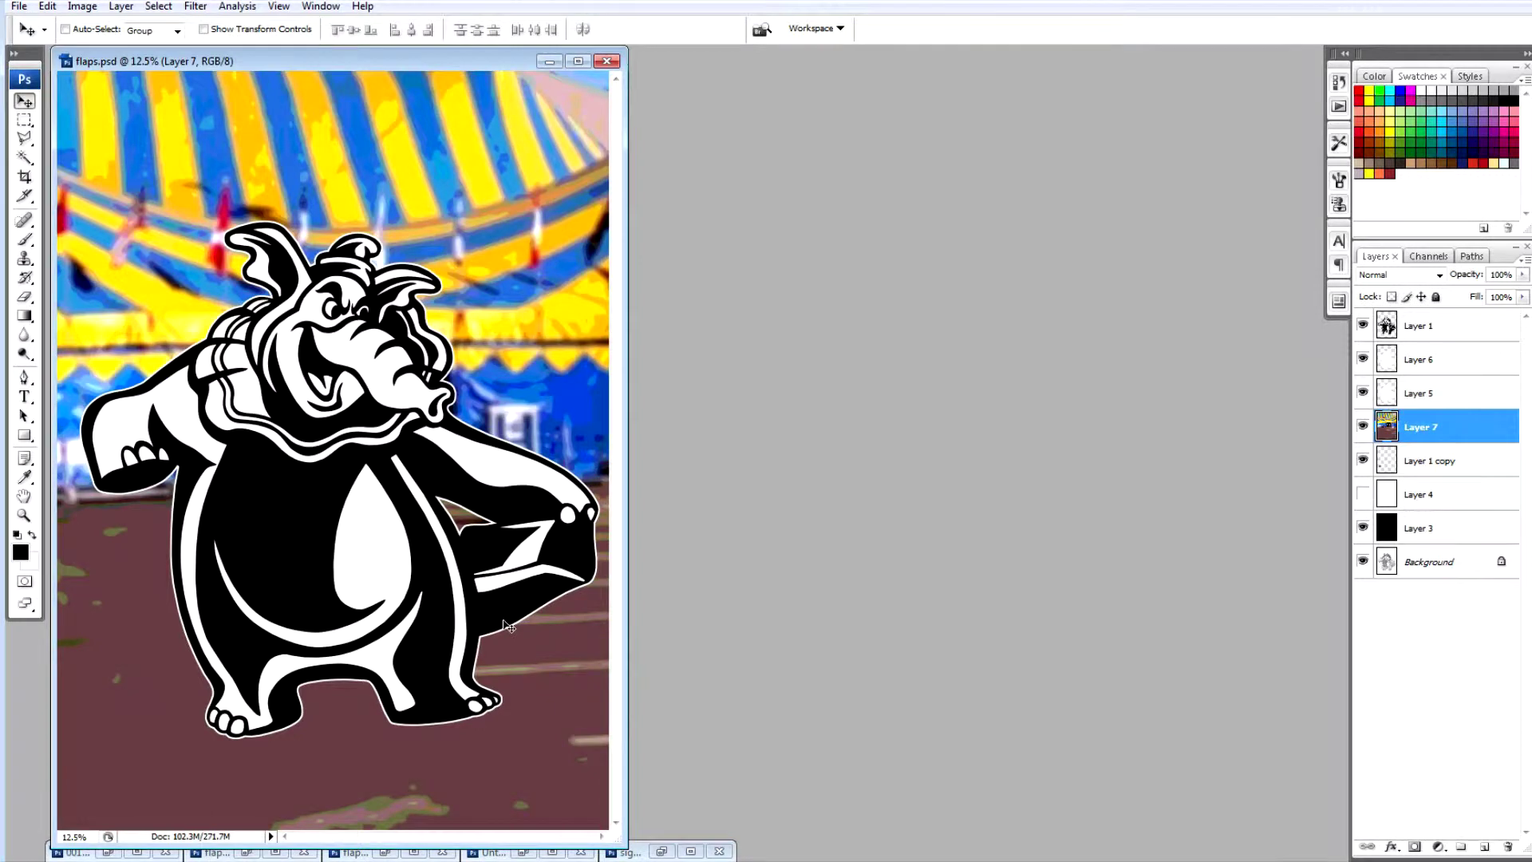
# Widen the document window and select the ground below the circus tent on Layer 7 with a straight-edged, feathered outline.
pyautogui.click(24, 138)
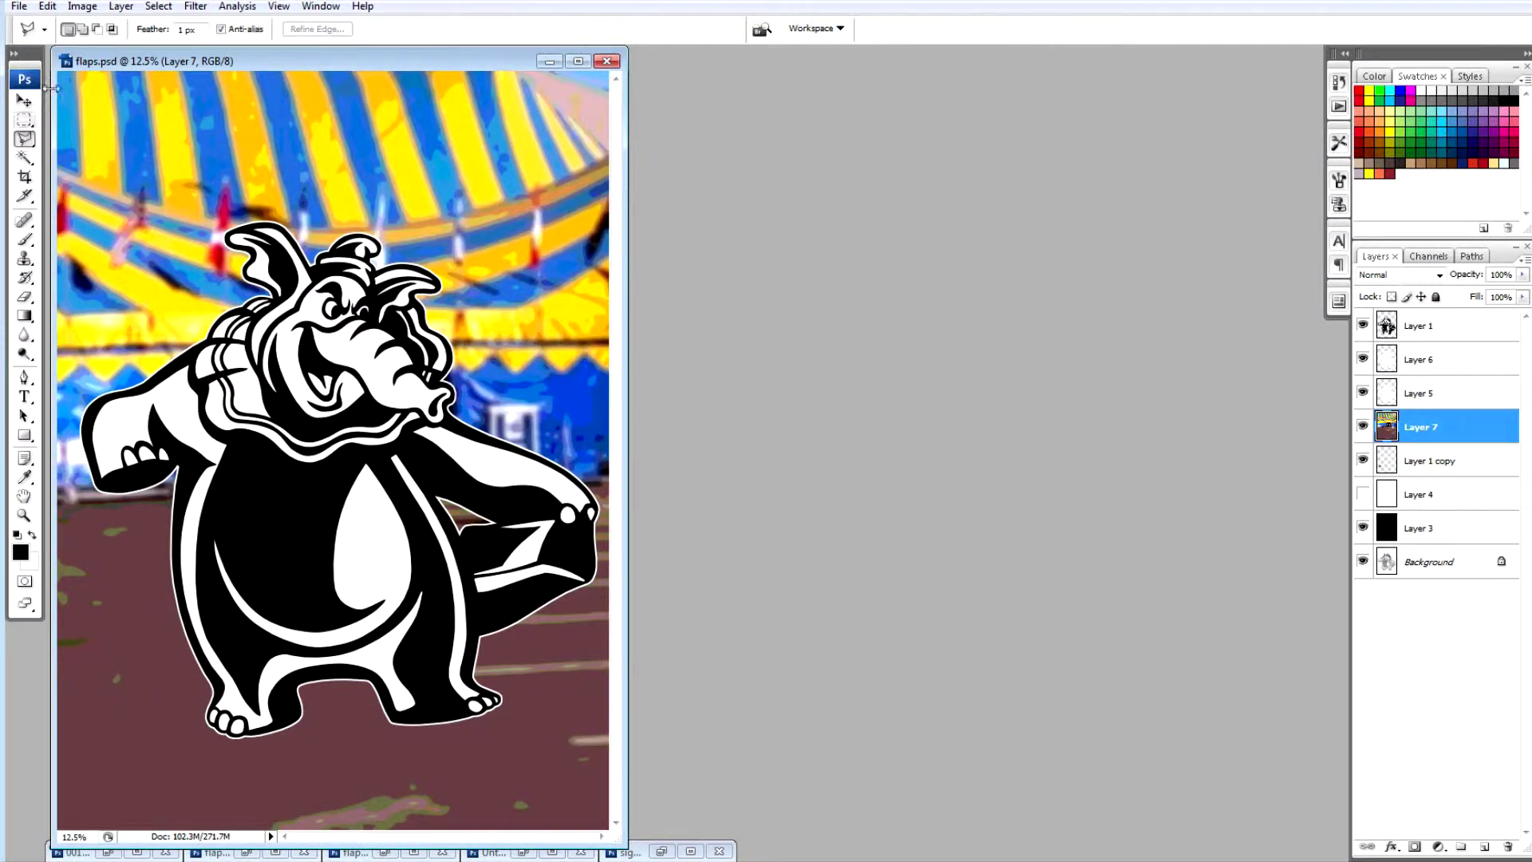
pyautogui.moveTo(626, 475); pyautogui.dragTo(1008, 477)
pyautogui.click(832, 479)
pyautogui.click(158, 506)
pyautogui.click(177, 835)
pyautogui.click(857, 834)
pyautogui.click(833, 479)
# Darken the selected ground with Levels and lower its saturation with Hue/Saturation.
pyautogui.click(83, 10)
pyautogui.moveTo(136, 45)
pyautogui.click(271, 46)
pyautogui.moveTo(1125, 380); pyautogui.dragTo(1160, 379)
pyautogui.click(1402, 249)
pyautogui.click(82, 7)
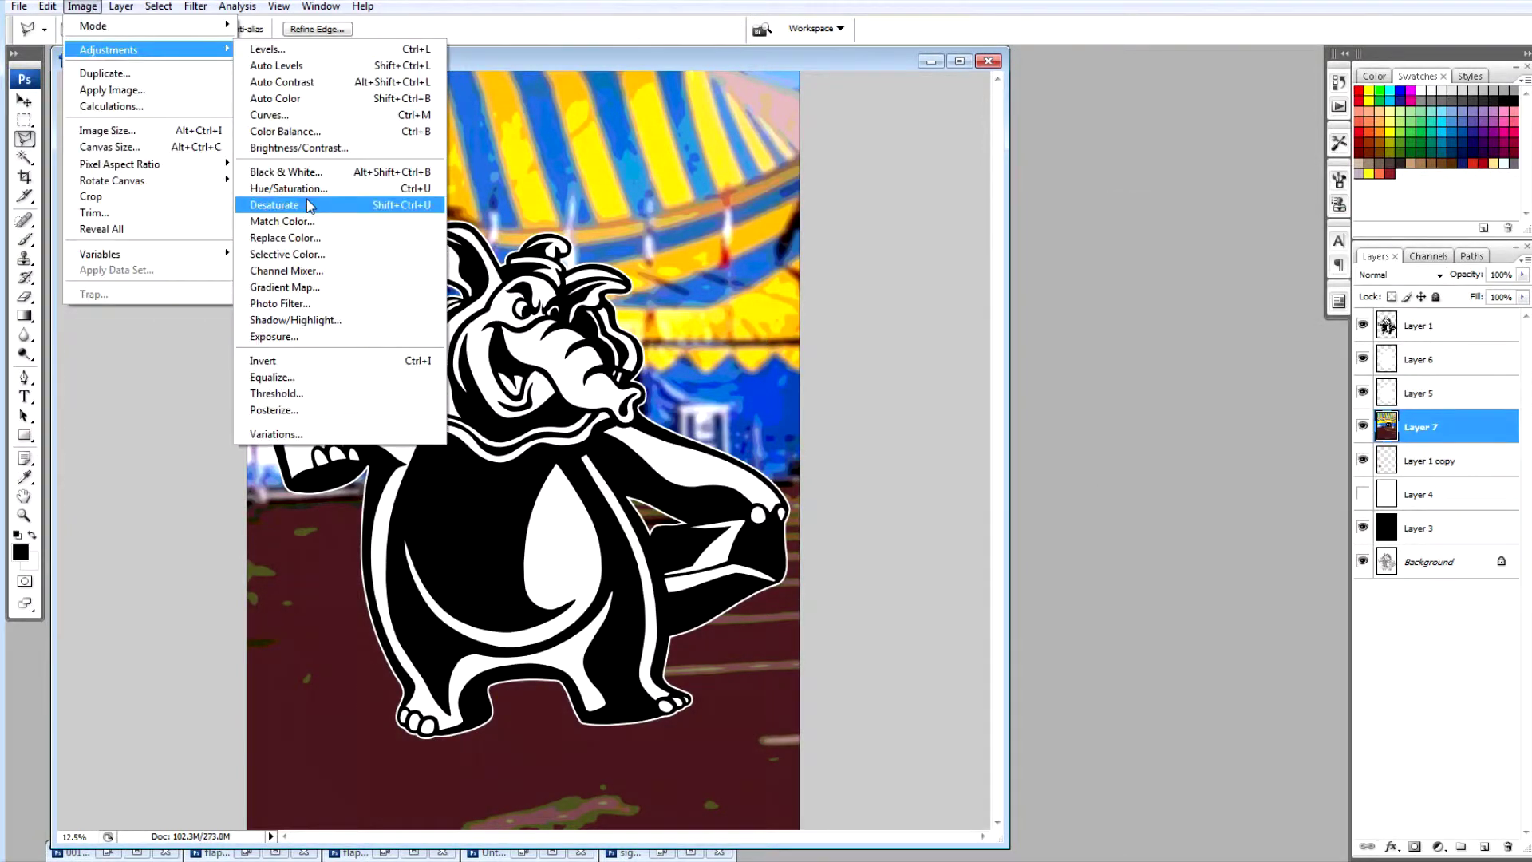
pyautogui.click(271, 203)
pyautogui.moveTo(1043, 399); pyautogui.dragTo(1015, 399)
pyautogui.click(1213, 312)
# Invert the selection to the tent area and raise its saturation and lightness with Hue/Saturation.
pyautogui.click(160, 8)
pyautogui.click(177, 77)
pyautogui.click(84, 7)
pyautogui.moveTo(120, 48)
pyautogui.click(299, 188)
pyautogui.moveTo(1051, 395); pyautogui.dragTo(1090, 396)
pyautogui.moveTo(1051, 440); pyautogui.dragTo(1058, 444)
pyautogui.click(1225, 309)
# Deepen the tent area's shadows with Levels using a black input level of 24, and deselect.
pyautogui.click(82, 7)
pyautogui.moveTo(136, 44)
pyautogui.click(279, 46)
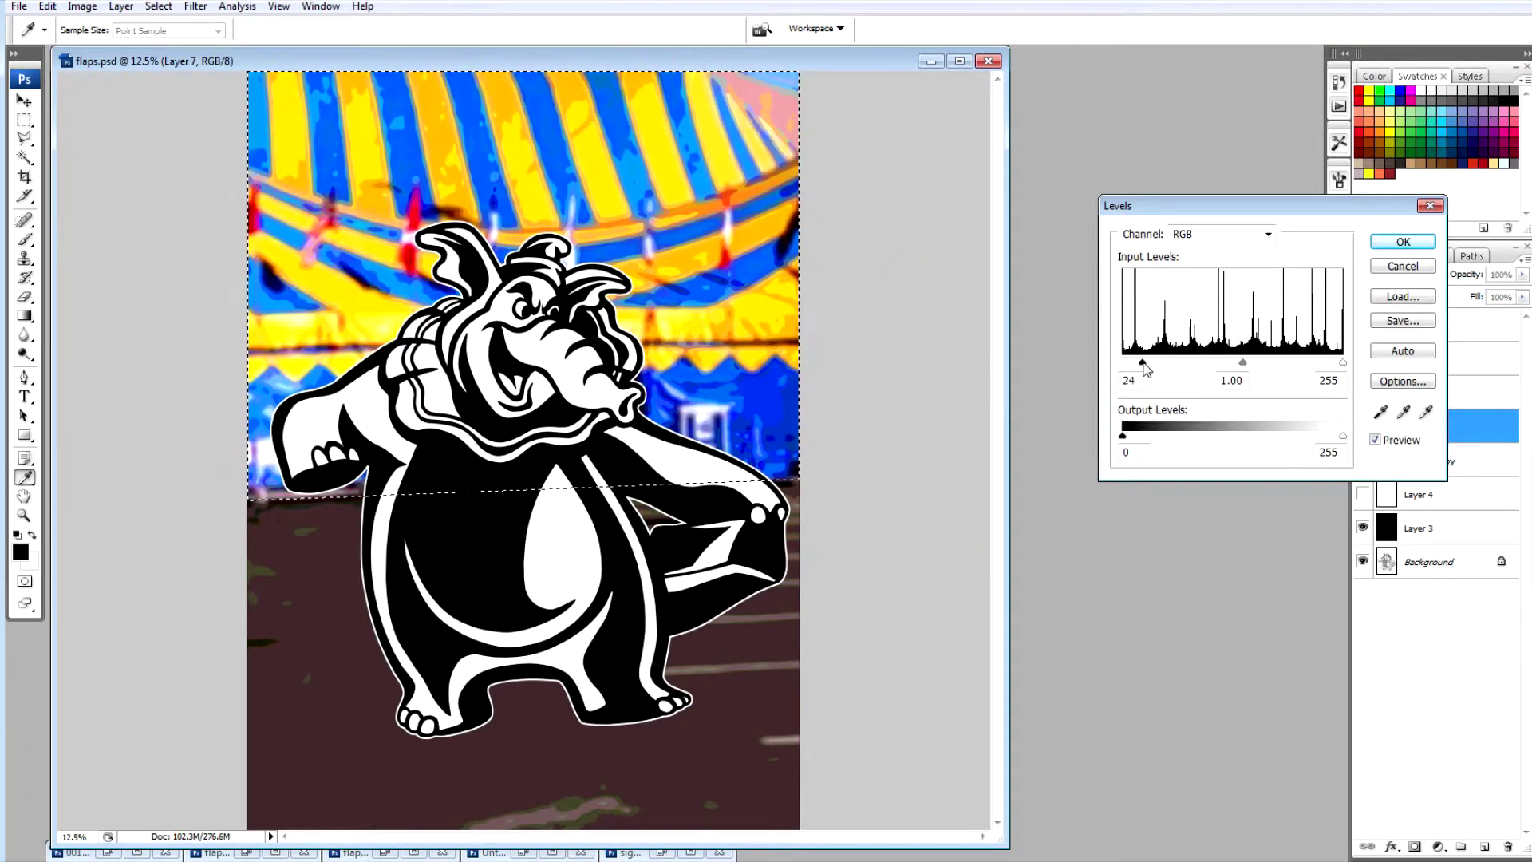
pyautogui.click(1399, 242)
pyautogui.press('l')
pyautogui.hotkey('ctrl', 'd')
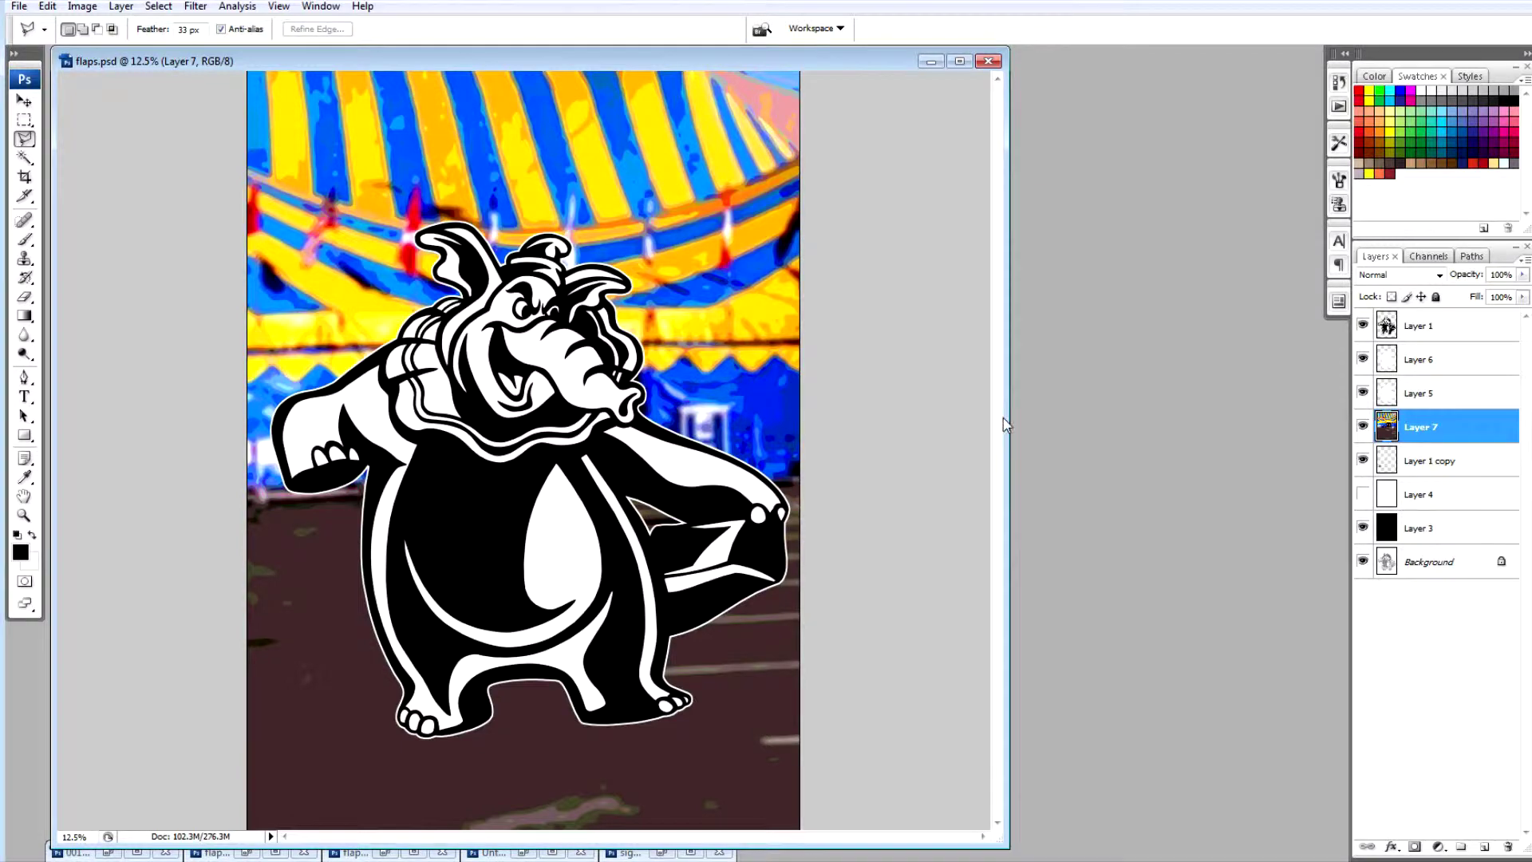
# Set up a 48 px hard brush and create a new layer above Layer 1 in Darken mode.
pyautogui.hotkey('ctrl', '+')
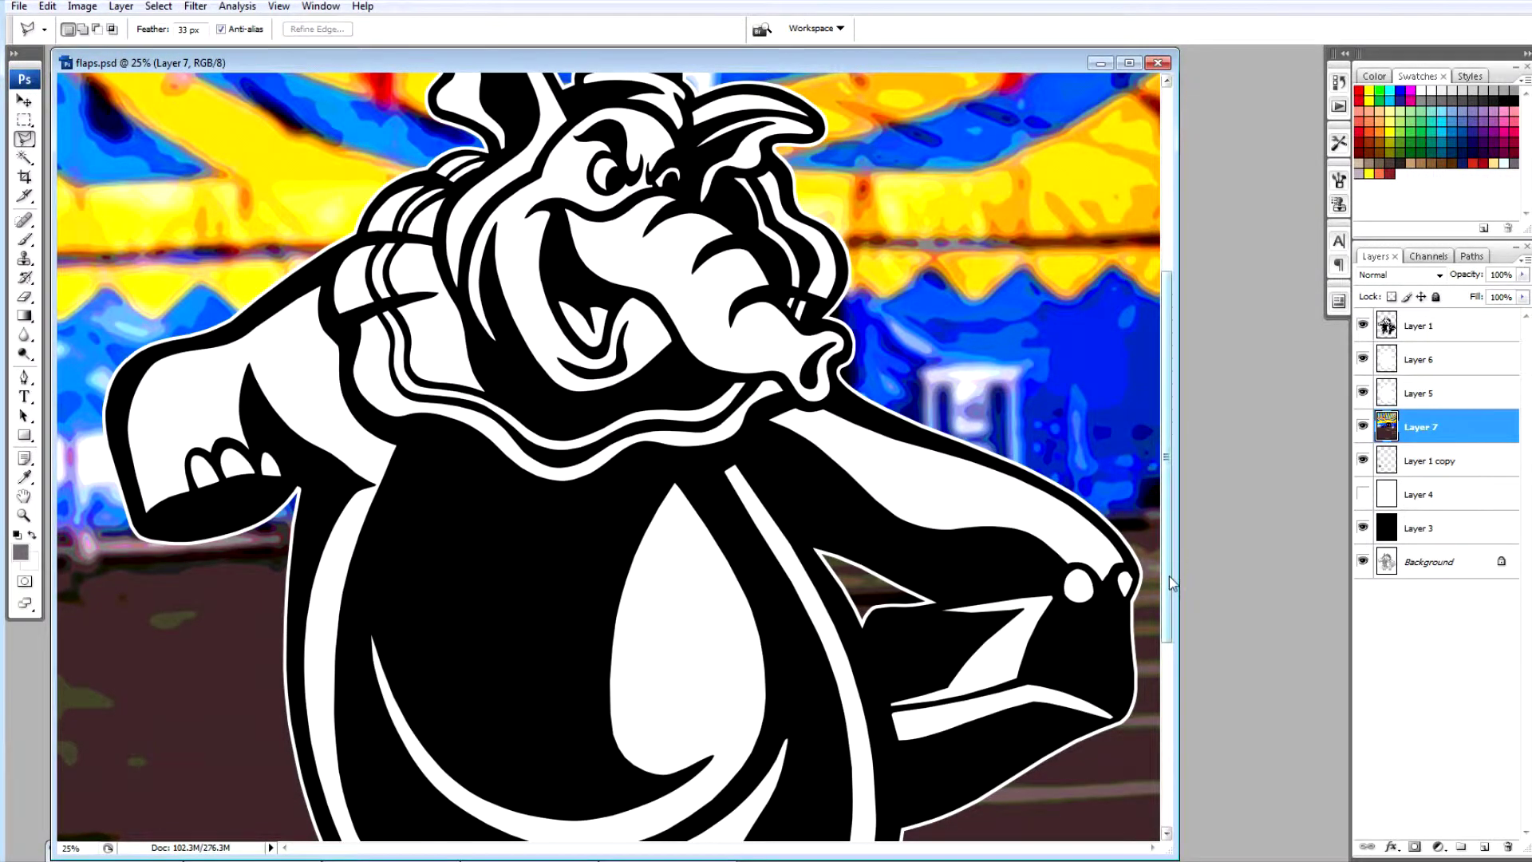
pyautogui.scroll(2, 1176, 575)
pyautogui.click(25, 239)
pyautogui.click(119, 30)
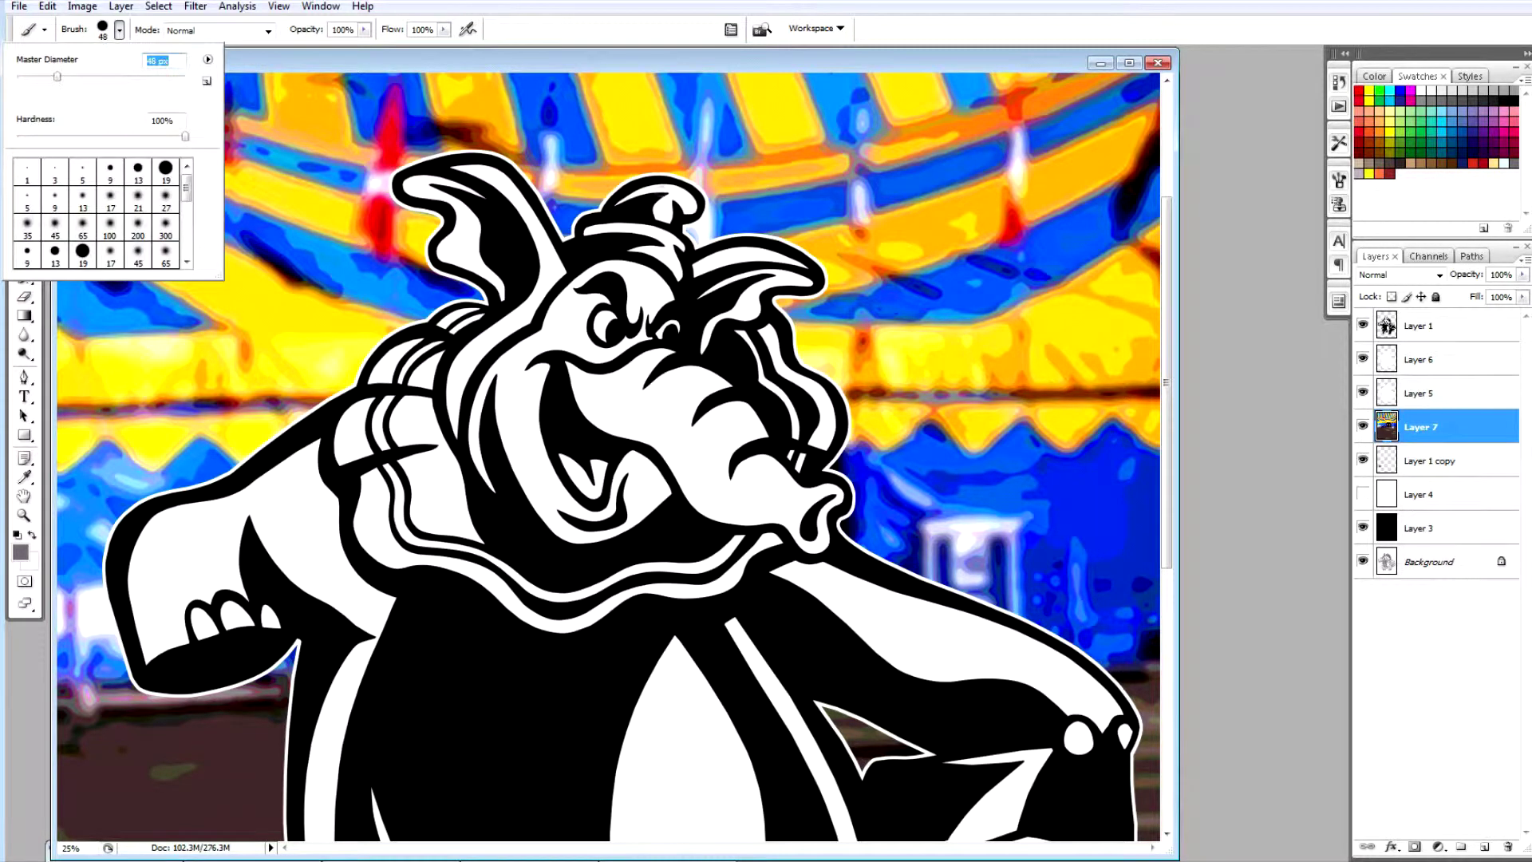
pyautogui.press('Return')
pyautogui.click(1428, 326)
pyautogui.click(1485, 846)
pyautogui.click(1411, 276)
pyautogui.click(1396, 333)
# Paint the outer surfaces of both ears and the side of the head grey on Layer 8.
pyautogui.moveTo(695, 266); pyautogui.dragTo(696, 272)
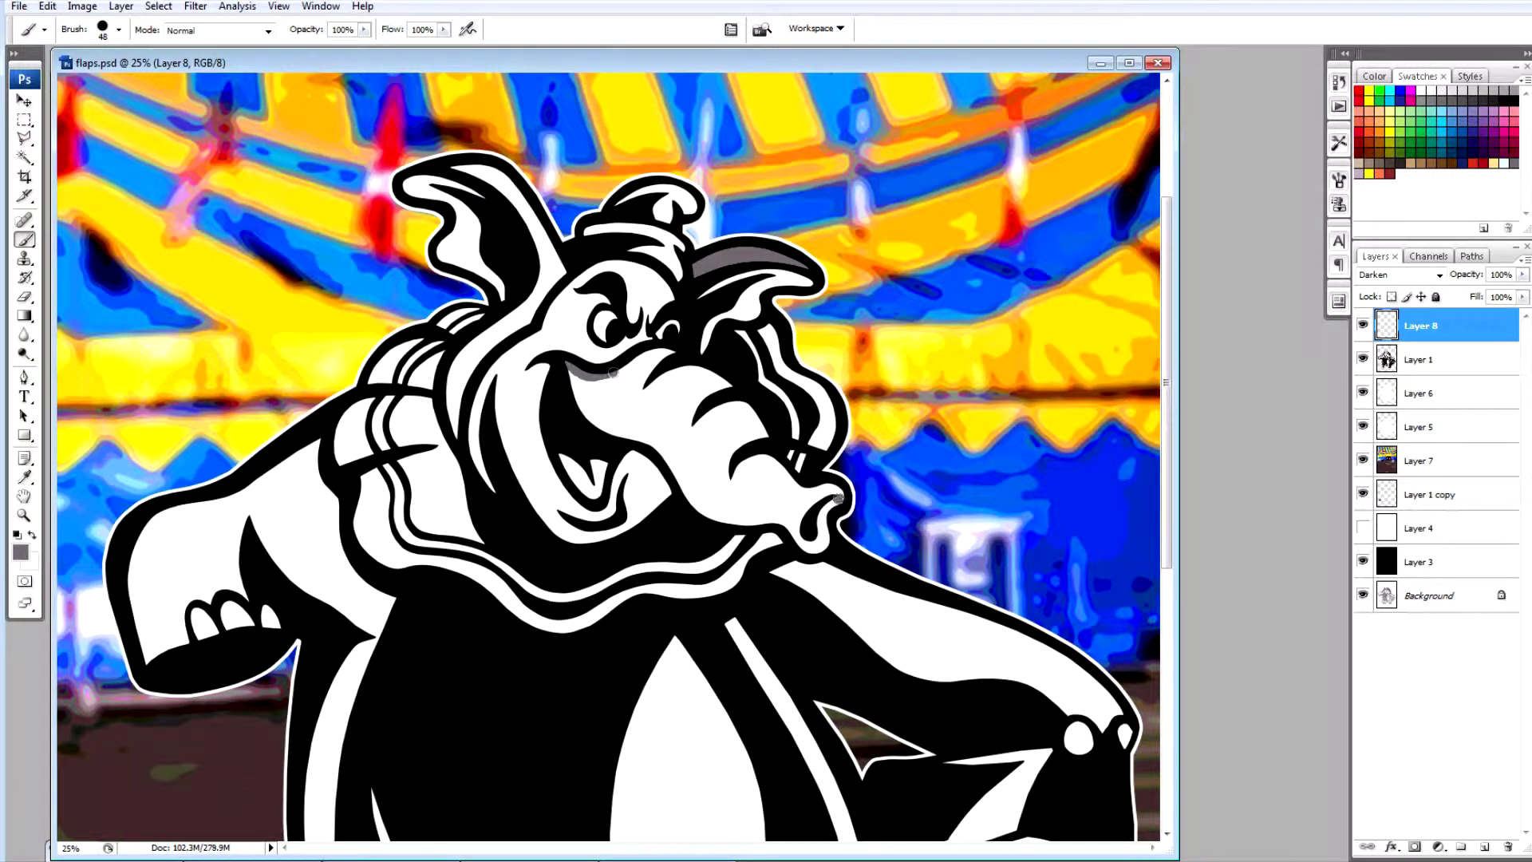
pyautogui.moveTo(494, 489); pyautogui.dragTo(473, 416)
pyautogui.hotkey('ctrl', 'z')
pyautogui.moveTo(465, 349)
pyautogui.mouseDown()
pyautogui.moveTo(452, 380)
pyautogui.moveTo(466, 351)
pyautogui.mouseUp()
pyautogui.moveTo(511, 181)
pyautogui.mouseDown()
pyautogui.moveTo(554, 259)
pyautogui.moveTo(528, 315)
pyautogui.mouseUp()
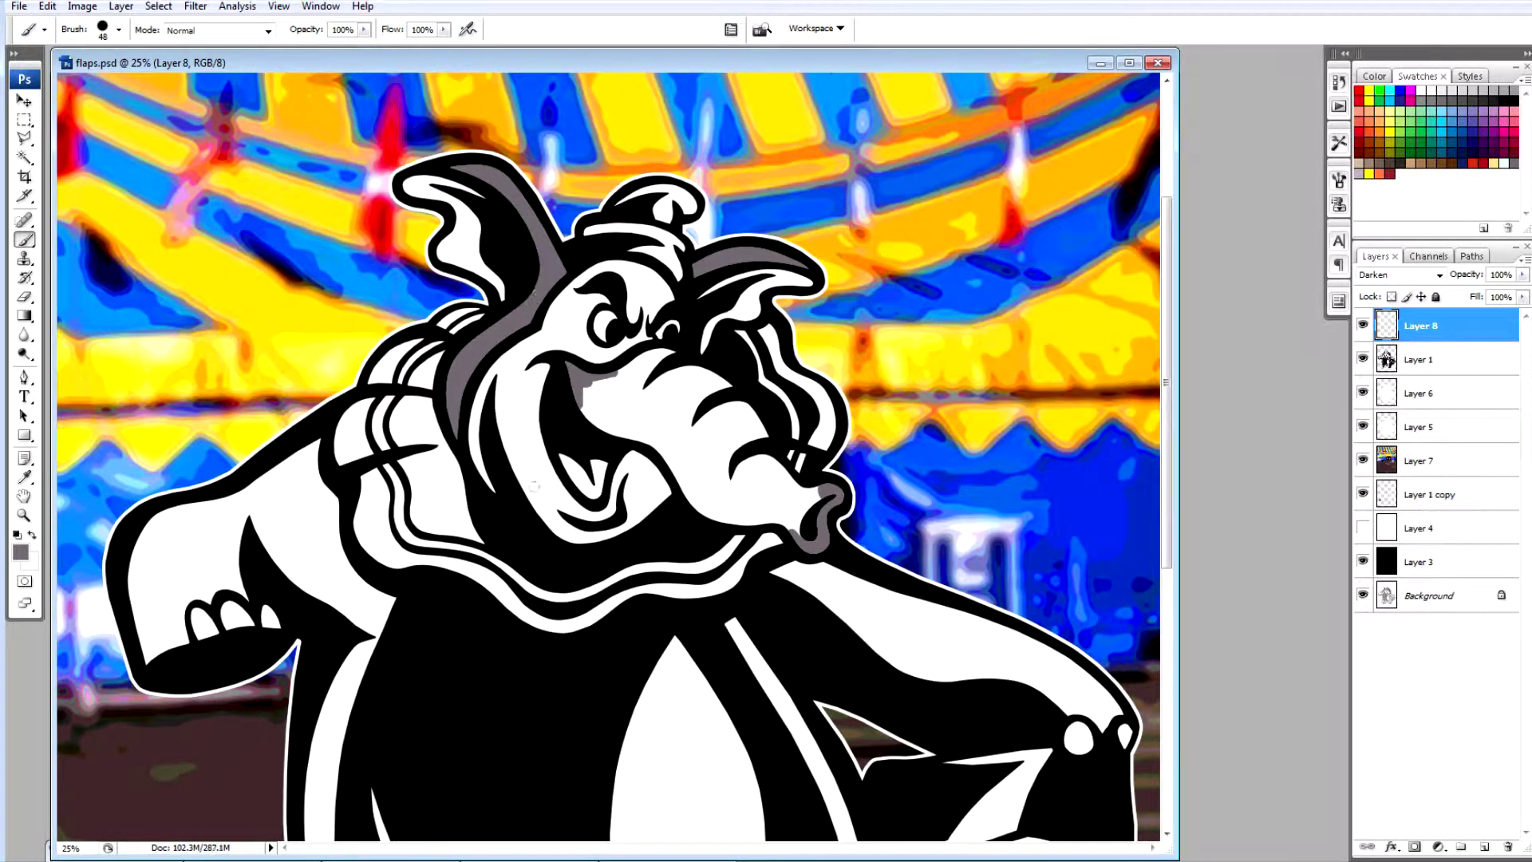
# Enlarge the brush and paint the trunk and both arms grey on Layer 8.
pyautogui.click(102, 29)
pyautogui.click(103, 77)
pyautogui.moveTo(594, 399)
pyautogui.mouseDown()
pyautogui.moveTo(743, 511)
pyautogui.moveTo(810, 502)
pyautogui.moveTo(738, 427)
pyautogui.moveTo(631, 367)
pyautogui.moveTo(718, 447)
pyautogui.moveTo(730, 478)
pyautogui.mouseUp()
pyautogui.scroll(-3, 684, 573)
pyautogui.moveTo(778, 387)
pyautogui.mouseDown()
pyautogui.moveTo(1062, 471)
pyautogui.moveTo(950, 471)
pyautogui.moveTo(846, 431)
pyautogui.mouseUp()
pyautogui.moveTo(154, 471)
pyautogui.mouseDown()
pyautogui.moveTo(149, 355)
pyautogui.moveTo(263, 307)
pyautogui.moveTo(315, 247)
pyautogui.moveTo(351, 423)
pyautogui.moveTo(243, 375)
pyautogui.moveTo(174, 403)
pyautogui.moveTo(239, 351)
pyautogui.mouseUp()
# Paint the light strips down both sides of the body and the legs and feet grey, reducing the brush to 62 px.
pyautogui.scroll(-3, 239, 351)
pyautogui.moveTo(359, 199)
pyautogui.mouseDown()
pyautogui.moveTo(322, 308)
pyautogui.moveTo(330, 476)
pyautogui.moveTo(402, 638)
pyautogui.moveTo(481, 713)
pyautogui.moveTo(507, 600)
pyautogui.moveTo(498, 627)
pyautogui.moveTo(667, 592)
pyautogui.moveTo(791, 456)
pyautogui.moveTo(667, 604)
pyautogui.moveTo(756, 692)
pyautogui.moveTo(848, 625)
pyautogui.moveTo(858, 511)
pyautogui.mouseUp()
pyautogui.moveTo(726, 177)
pyautogui.mouseDown()
pyautogui.moveTo(855, 444)
pyautogui.moveTo(864, 495)
pyautogui.mouseUp()
pyautogui.click(118, 30)
pyautogui.moveTo(80, 62); pyautogui.dragTo(53, 64)
pyautogui.moveTo(376, 684); pyautogui.dragTo(388, 694)
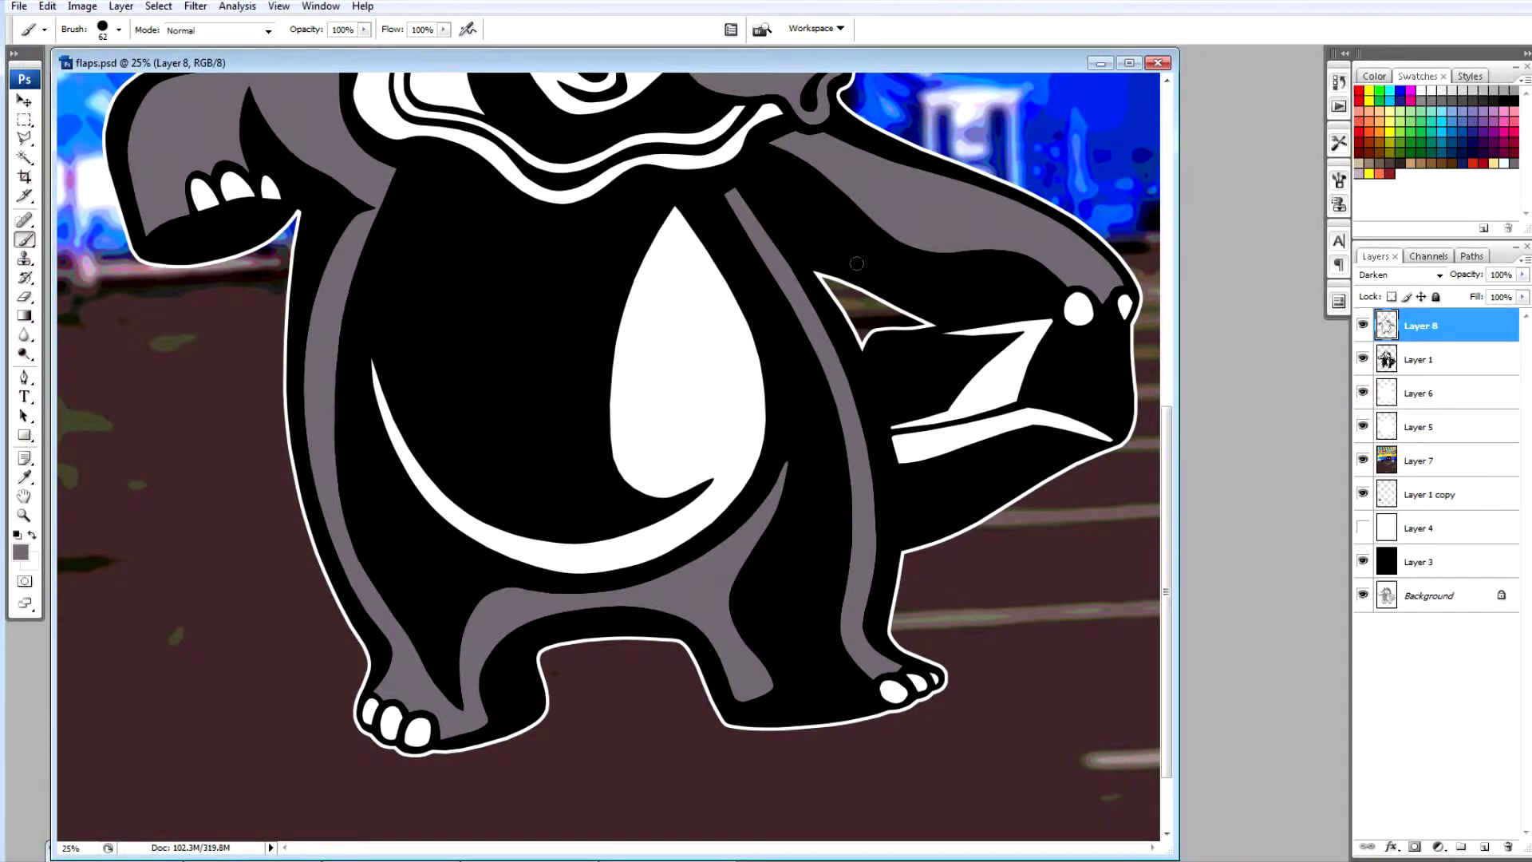
# Choose a pale lilac-grey foreground colour and create a new layer above Layer 8.
pyautogui.scroll(5, 1055, 264)
pyautogui.scroll(-4, 804, 310)
pyautogui.click(1359, 173)
pyautogui.click(20, 553)
pyautogui.click(1105, 446)
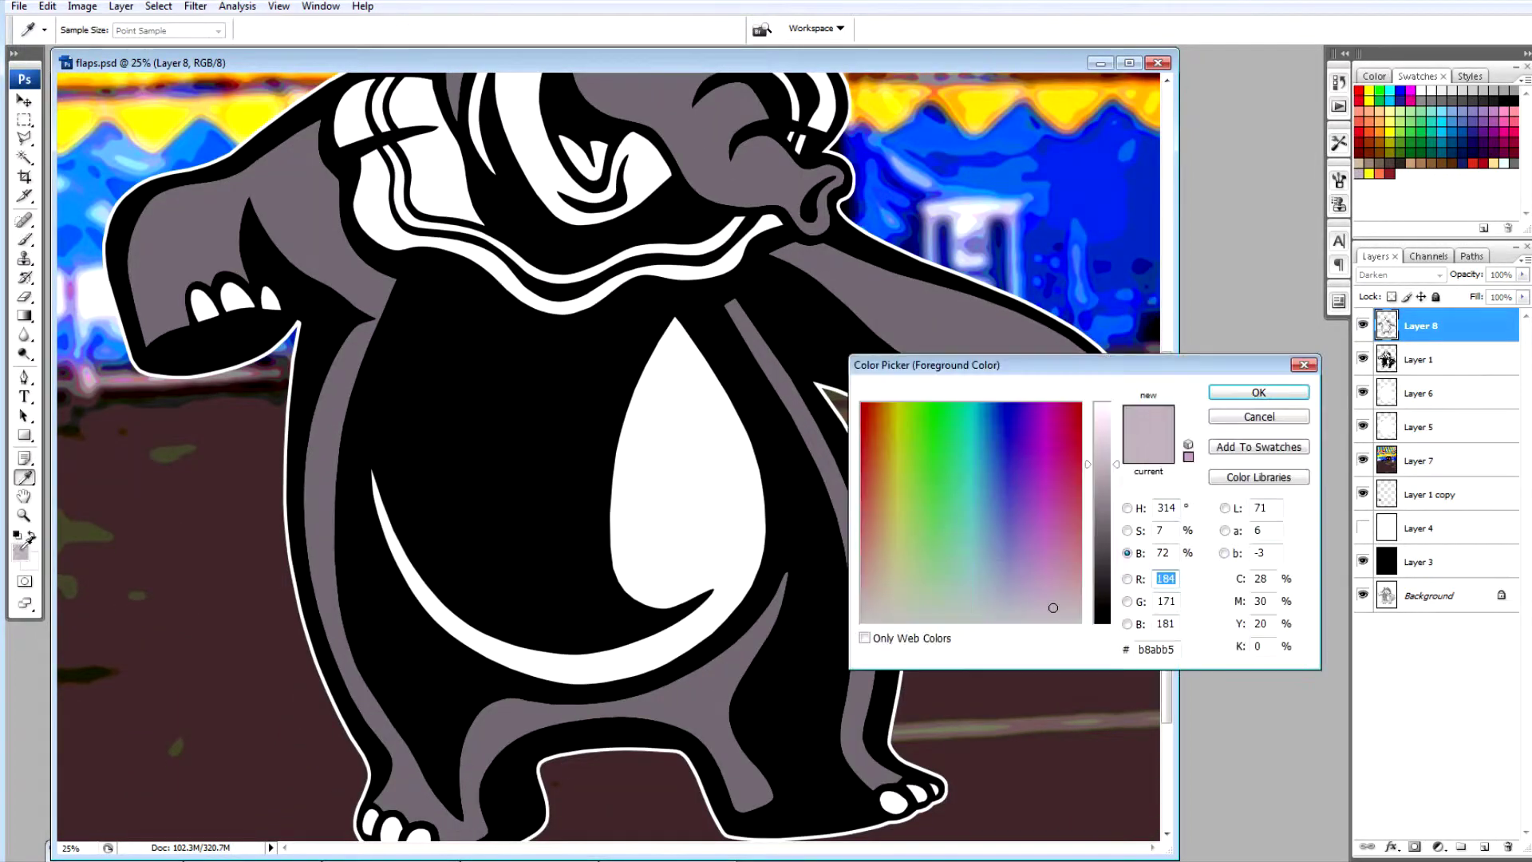
pyautogui.click(1022, 611)
pyautogui.click(1258, 393)
pyautogui.click(1484, 845)
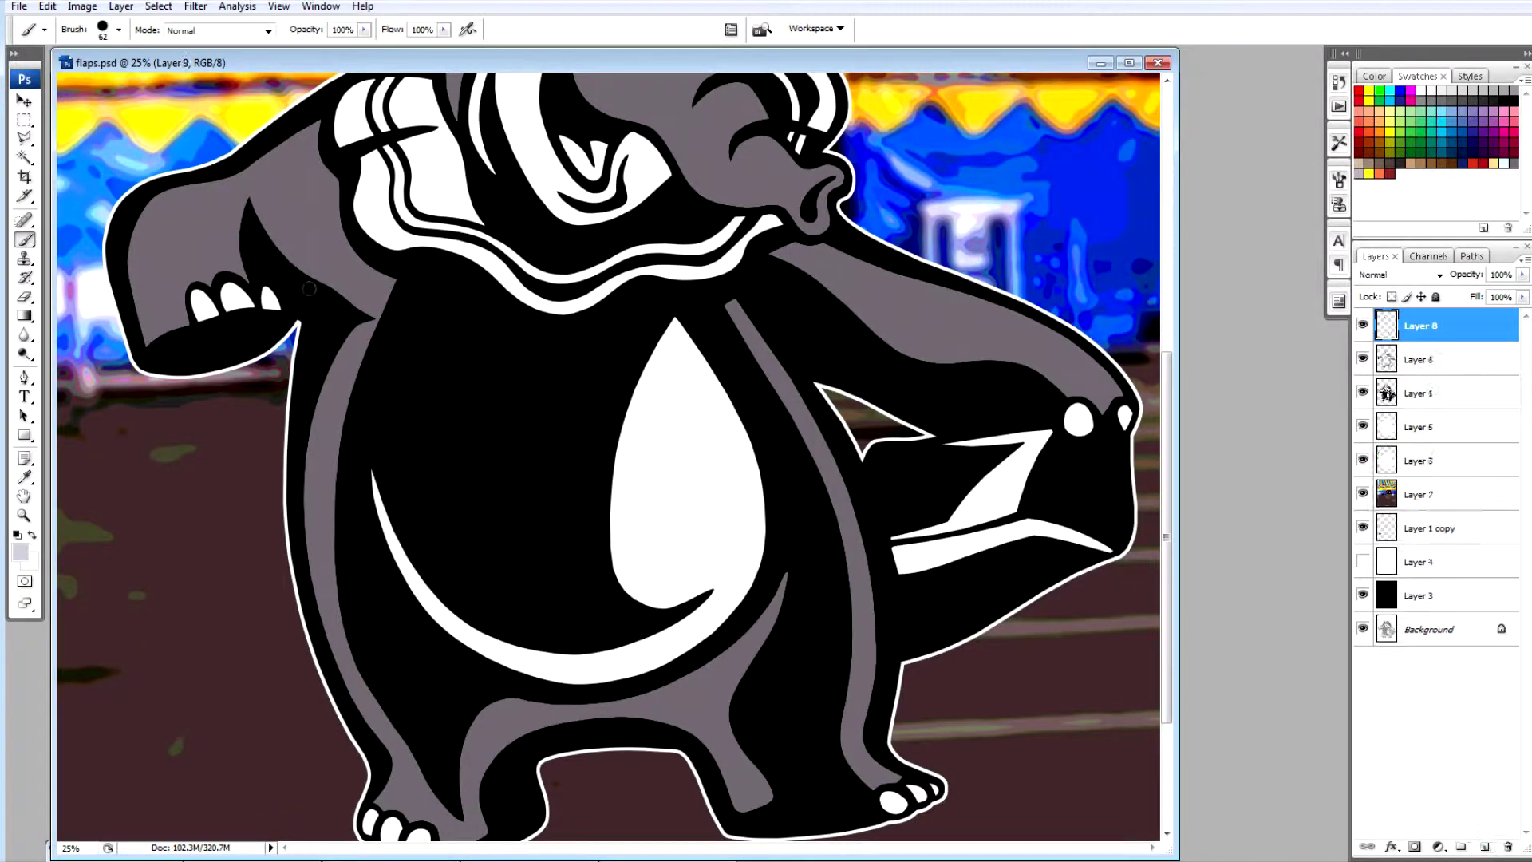
# Set the new layer to Darken and paint the belly's teardrop and crescent pale lilac-grey with a larger brush.
pyautogui.click(118, 30)
pyautogui.click(128, 77)
pyautogui.moveTo(677, 318); pyautogui.dragTo(644, 409)
pyautogui.click(1418, 275)
pyautogui.click(1380, 312)
pyautogui.moveTo(672, 348)
pyautogui.mouseDown()
pyautogui.moveTo(742, 477)
pyautogui.moveTo(623, 665)
pyautogui.moveTo(419, 589)
pyautogui.moveTo(536, 657)
pyautogui.moveTo(686, 479)
pyautogui.moveTo(649, 588)
pyautogui.mouseUp()
# Set the brush to 71 px and paint the inside of both ears pale lilac-grey.
pyautogui.scroll(3, 693, 444)
pyautogui.scroll(1, 693, 444)
pyautogui.click(105, 28)
pyautogui.click(107, 77)
pyautogui.moveTo(407, 196)
pyautogui.mouseDown()
pyautogui.moveTo(465, 204)
pyautogui.moveTo(413, 198)
pyautogui.moveTo(456, 226)
pyautogui.moveTo(442, 264)
pyautogui.moveTo(475, 273)
pyautogui.mouseUp()
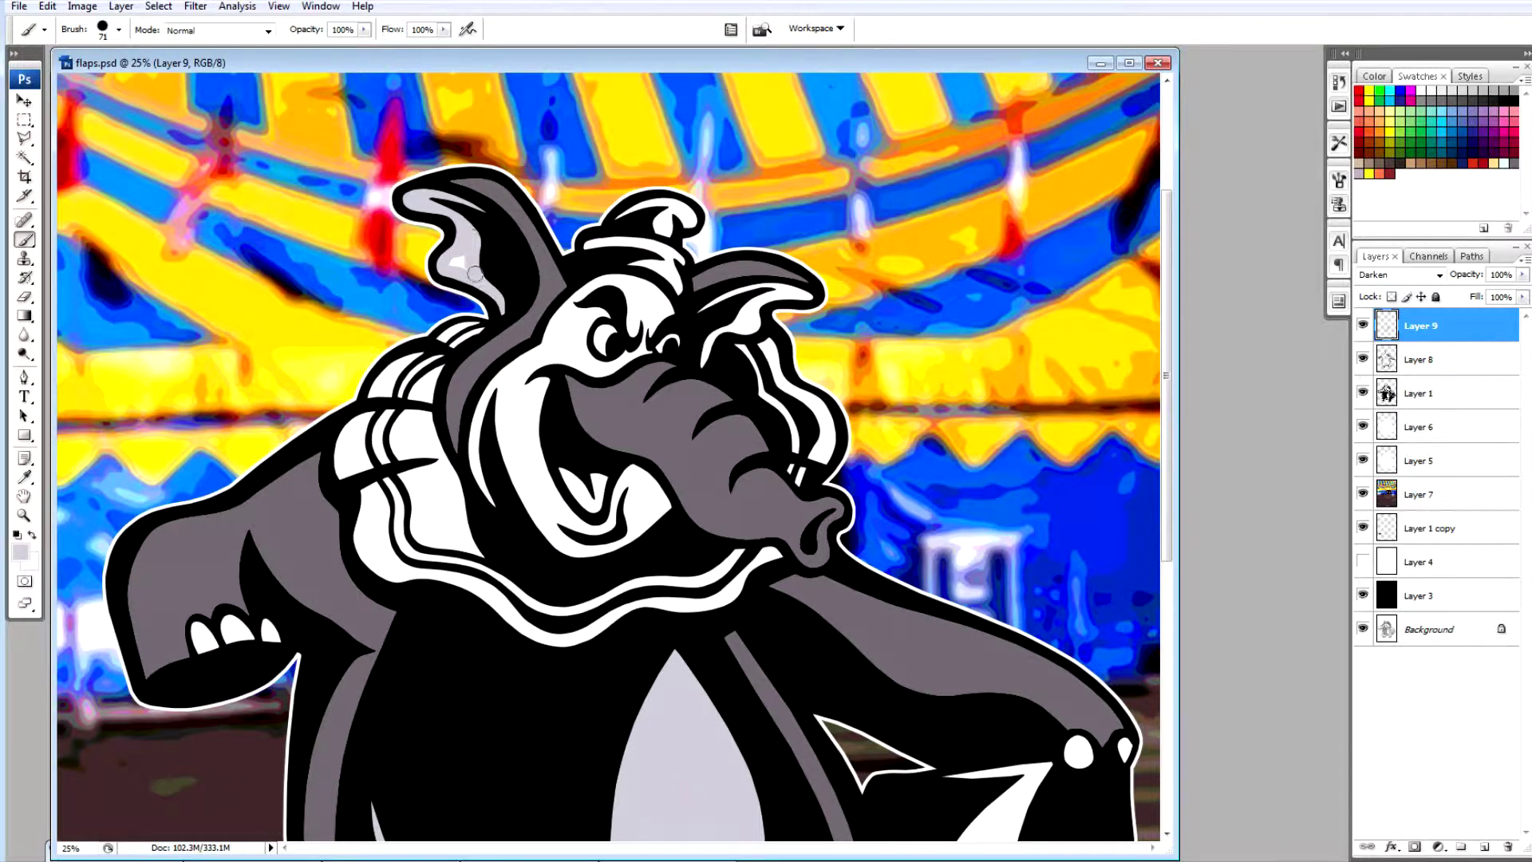
pyautogui.moveTo(754, 324); pyautogui.dragTo(702, 307)
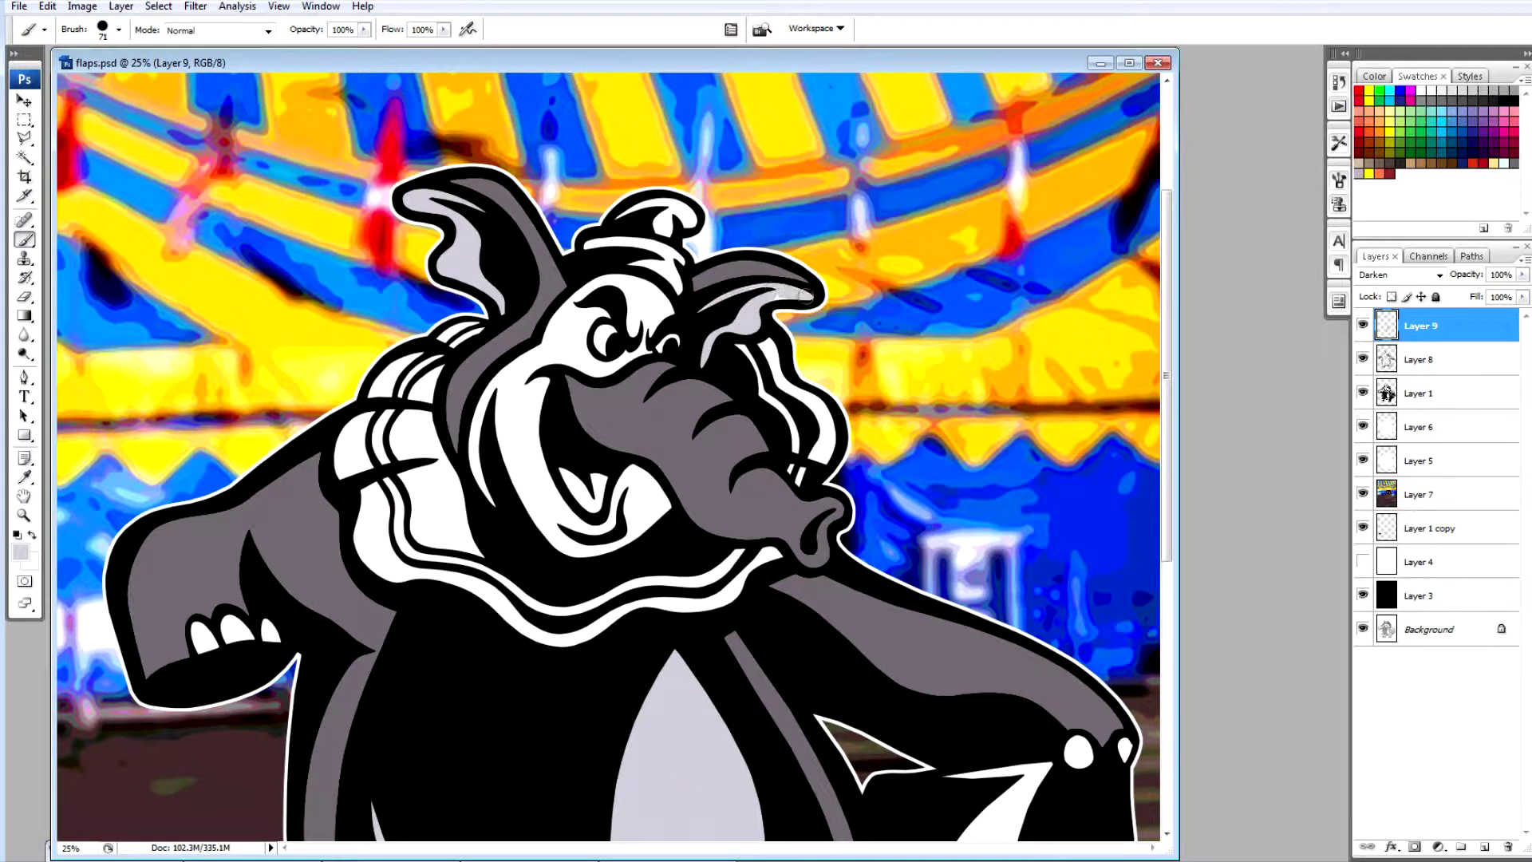
# Paint the fingernails on both hands and the toenails on both feet pale lilac-grey.
pyautogui.scroll(-2, 571, 715)
pyautogui.moveTo(201, 556); pyautogui.dragTo(241, 544)
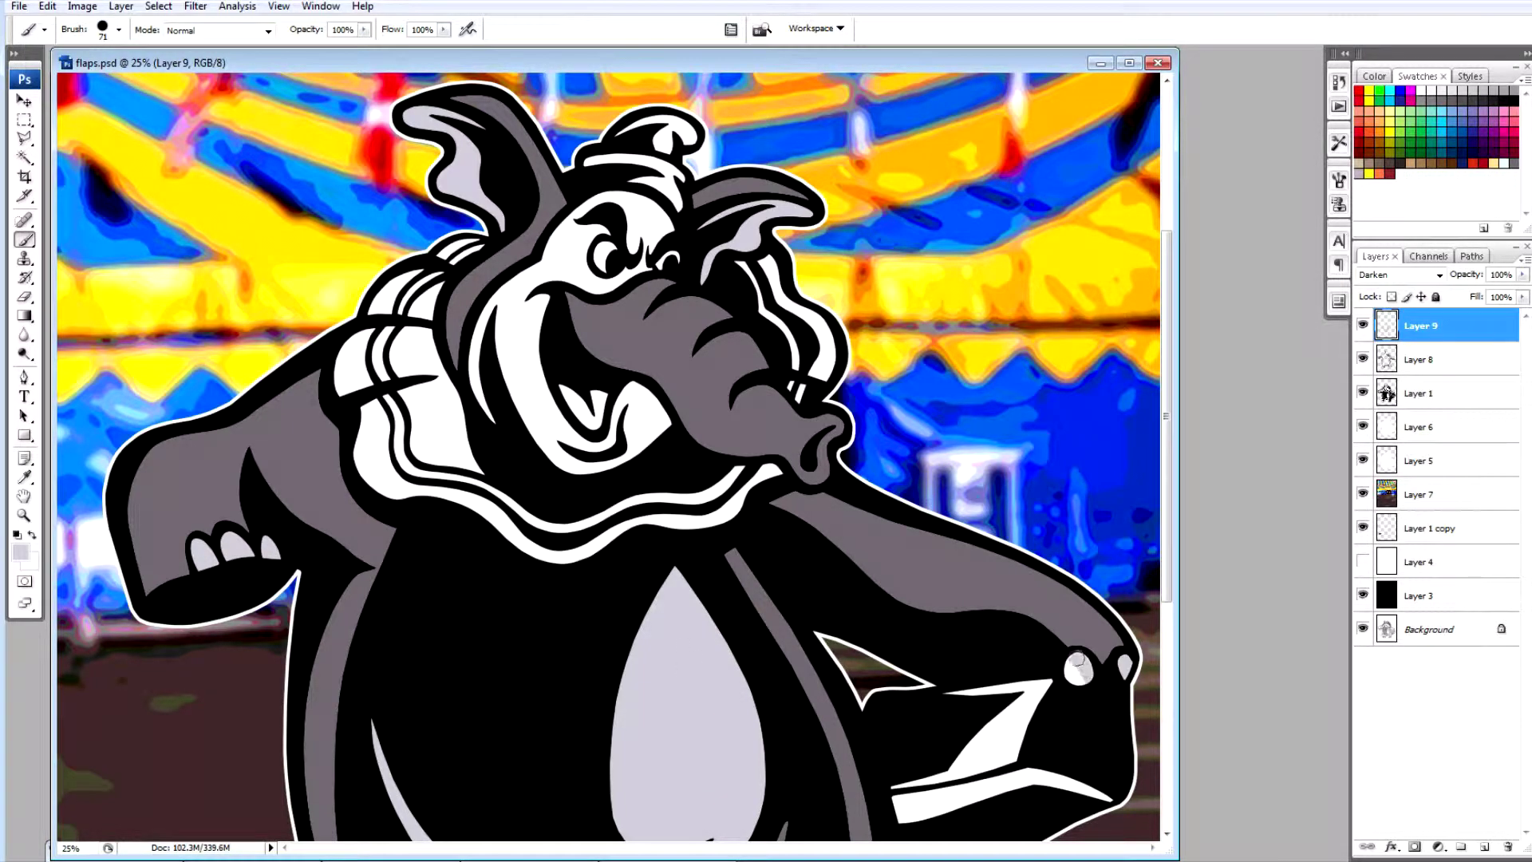
pyautogui.scroll(-10, 1077, 666)
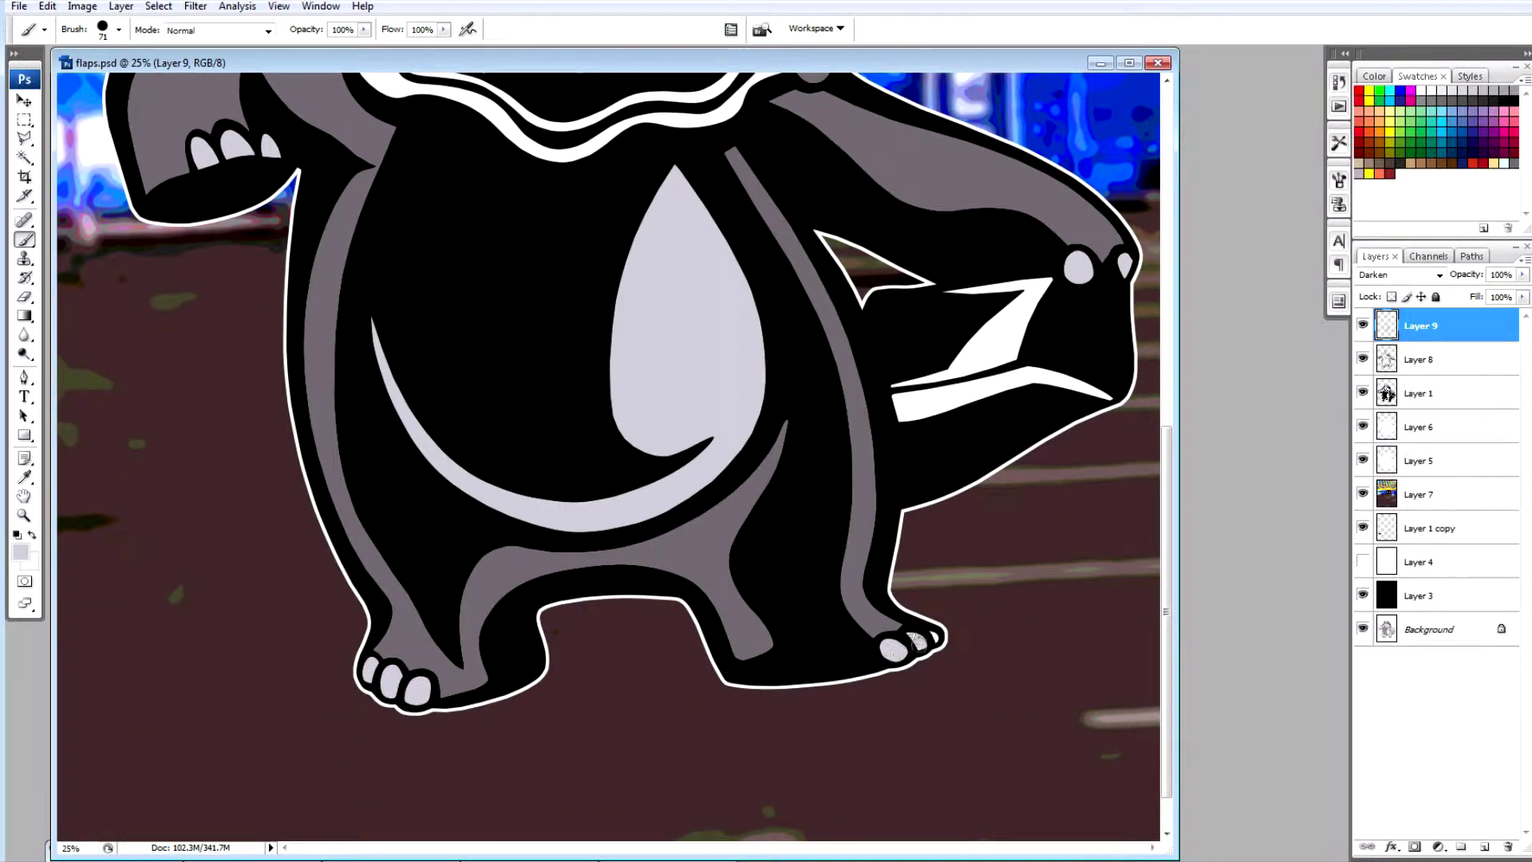
# Choose yellow, create a new layer set to Darken, and paint the small hat yellow.
pyautogui.scroll(12, 916, 641)
pyautogui.click(1368, 172)
pyautogui.click(1483, 846)
pyautogui.click(1391, 275)
pyautogui.click(1386, 331)
pyautogui.moveTo(618, 201); pyautogui.dragTo(645, 190)
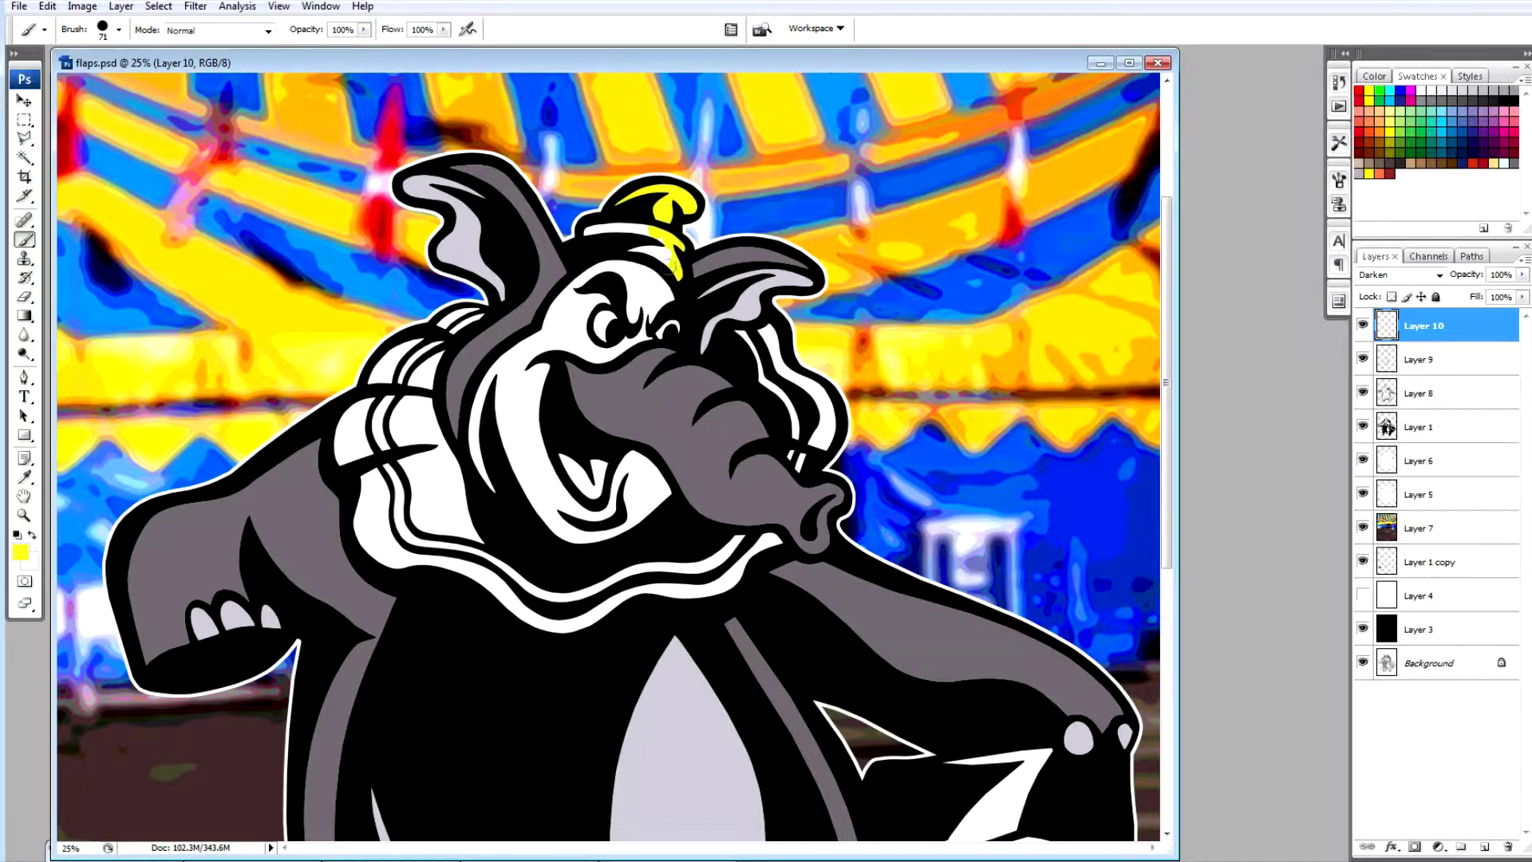
# Set the brush to 32 px and paint the ruff's inner stripe yellow beside and behind the ear and cheek.
pyautogui.click(118, 29)
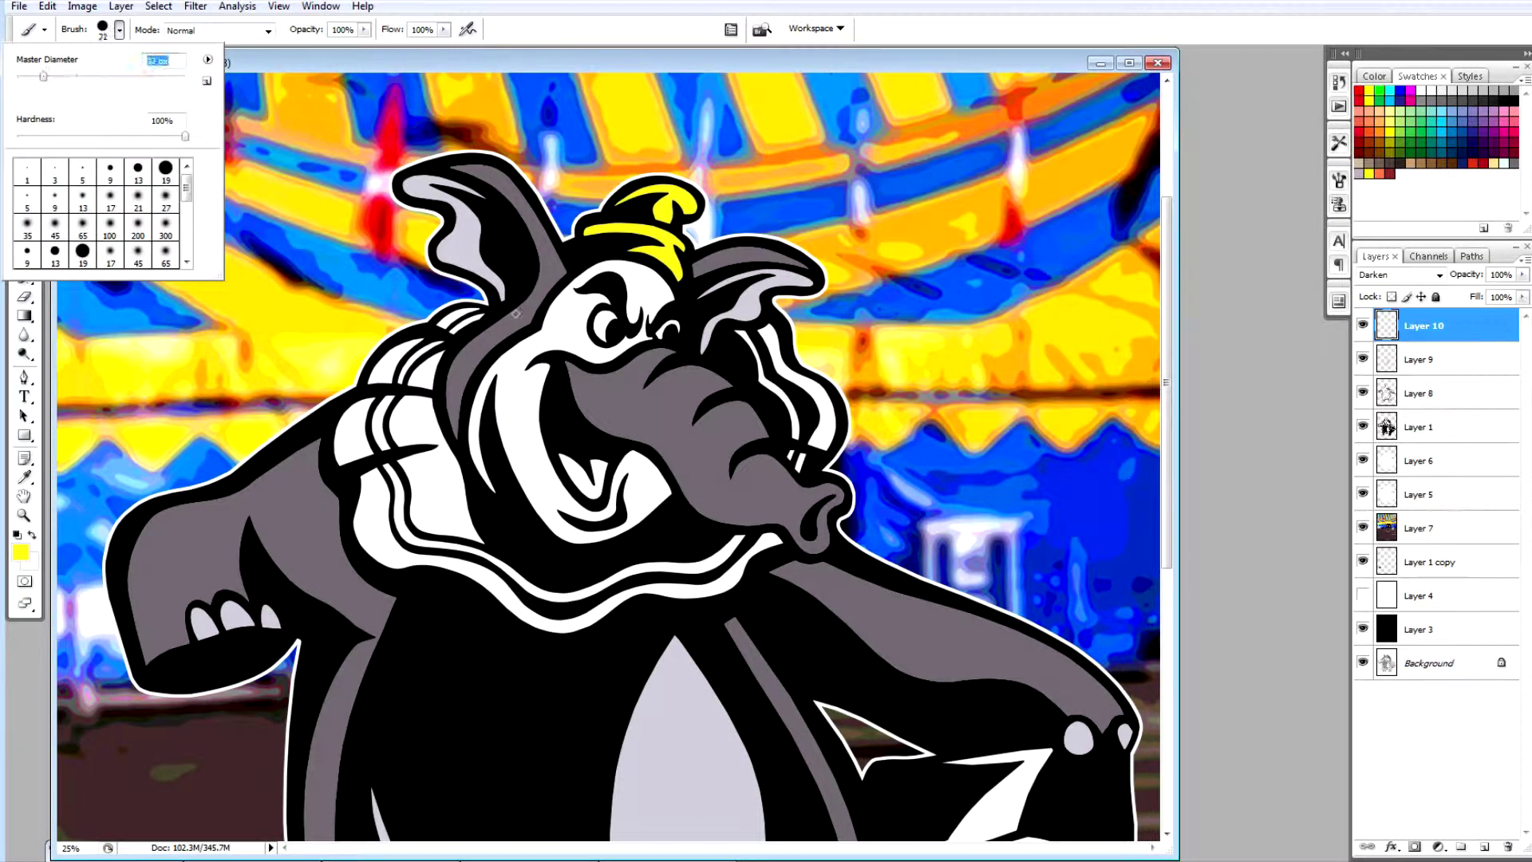
pyautogui.press('Return')
pyautogui.hotkey('ctrl', '+')
pyautogui.moveTo(360, 207); pyautogui.dragTo(431, 171)
pyautogui.moveTo(301, 243); pyautogui.dragTo(261, 305)
pyautogui.hotkey('ctrl', 'z')
pyautogui.moveTo(349, 222)
pyautogui.mouseDown()
pyautogui.moveTo(276, 260)
pyautogui.moveTo(263, 293)
pyautogui.mouseUp()
pyautogui.moveTo(225, 399); pyautogui.dragTo(232, 335)
pyautogui.moveTo(244, 495); pyautogui.dragTo(264, 540)
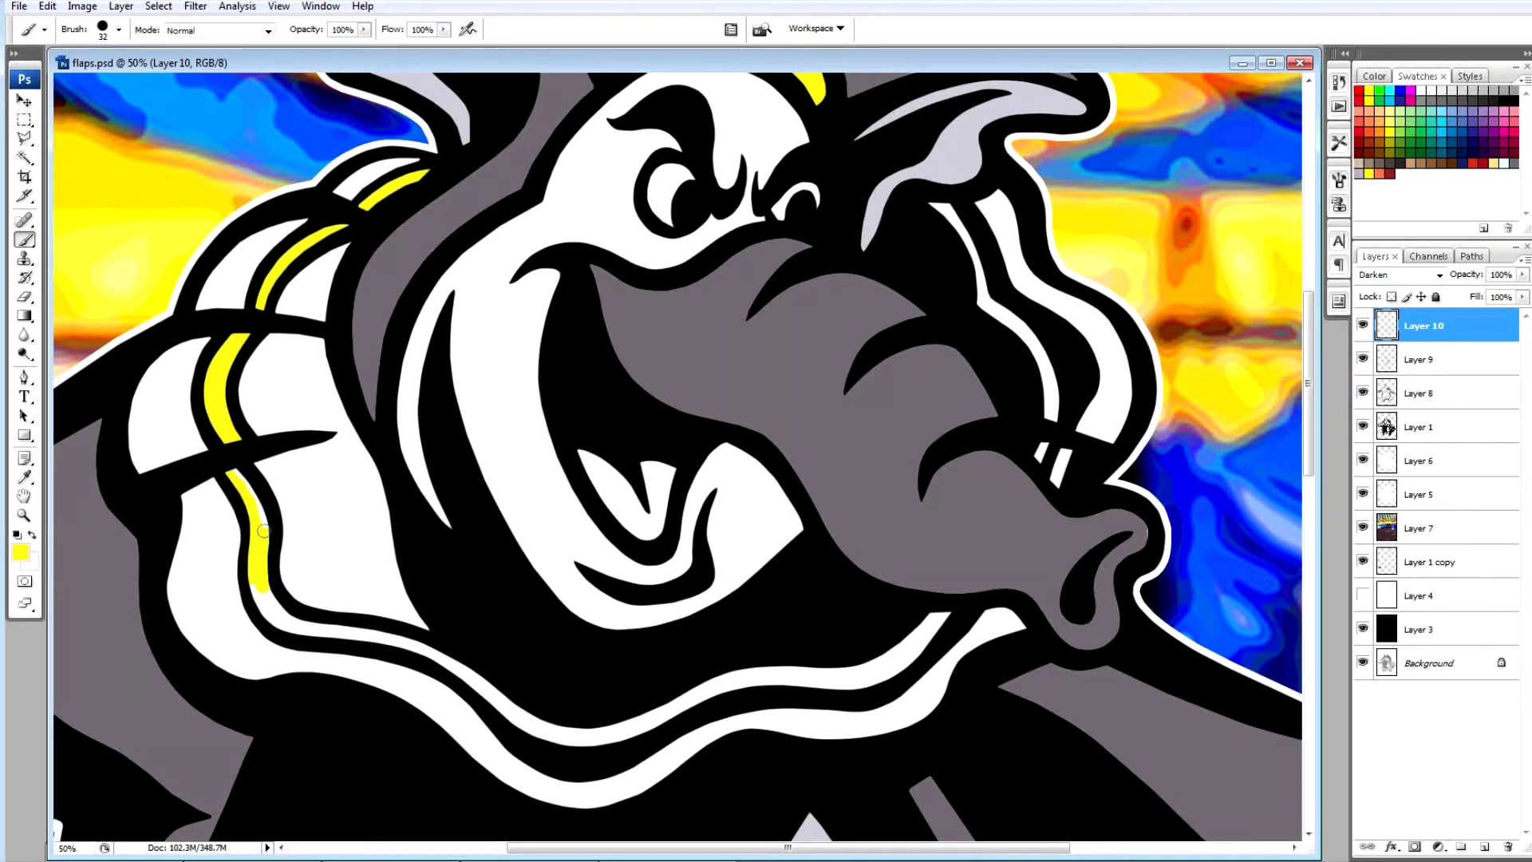
# Paint the rest of the ruff's inner stripe yellow, under the chin and on the far side of the trunk.
pyautogui.moveTo(261, 602)
pyautogui.mouseDown()
pyautogui.moveTo(336, 633)
pyautogui.moveTo(392, 637)
pyautogui.moveTo(616, 727)
pyautogui.moveTo(518, 732)
pyautogui.mouseUp()
pyautogui.moveTo(618, 733)
pyautogui.mouseDown()
pyautogui.moveTo(728, 690)
pyautogui.moveTo(680, 703)
pyautogui.moveTo(703, 688)
pyautogui.moveTo(887, 671)
pyautogui.mouseUp()
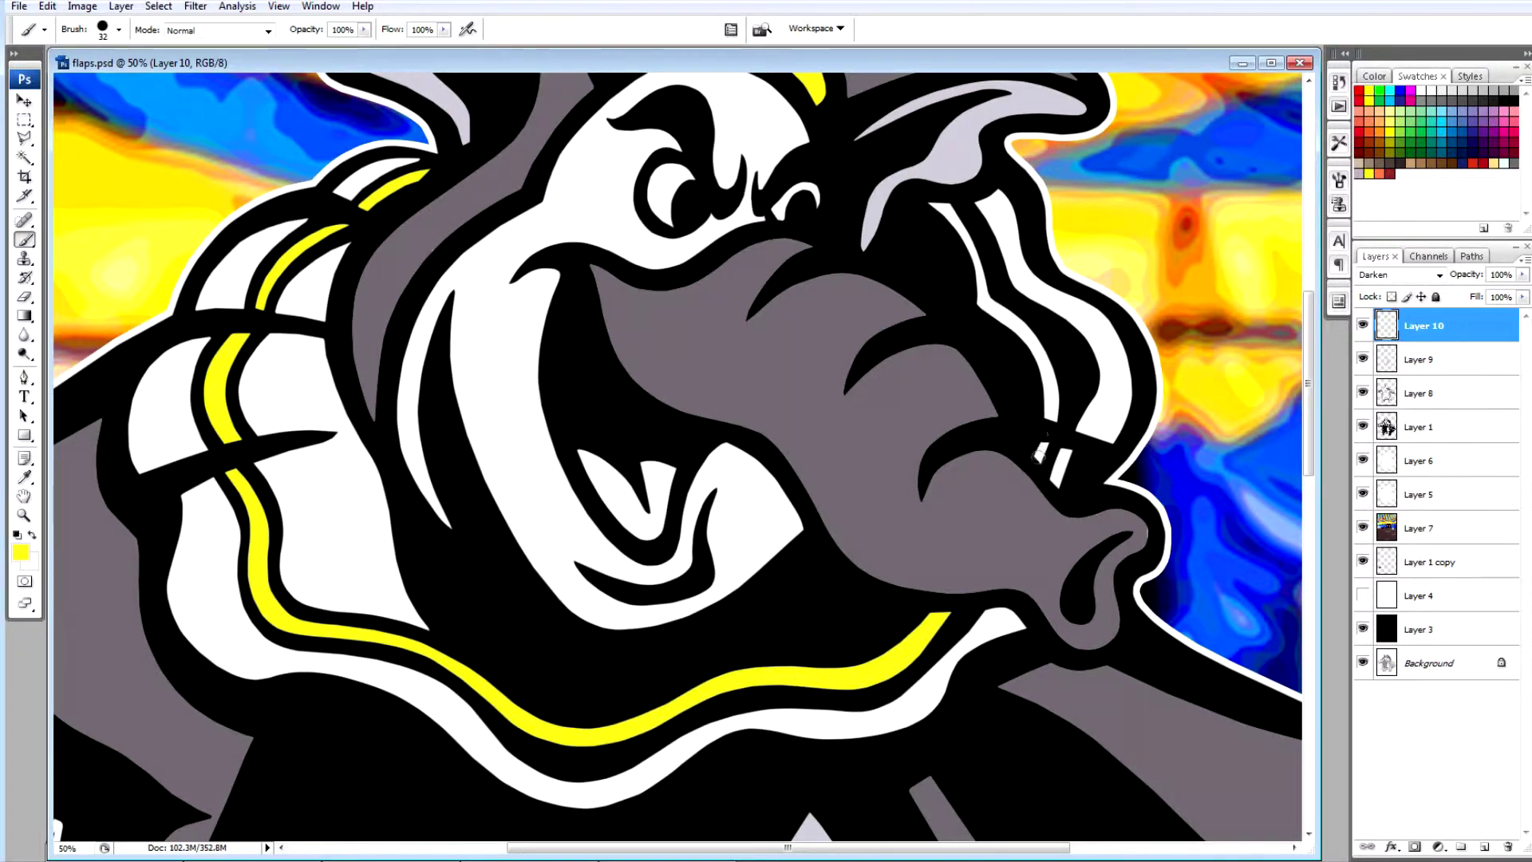
pyautogui.moveTo(983, 295)
pyautogui.mouseDown()
pyautogui.moveTo(1036, 354)
pyautogui.moveTo(1054, 424)
pyautogui.mouseUp()
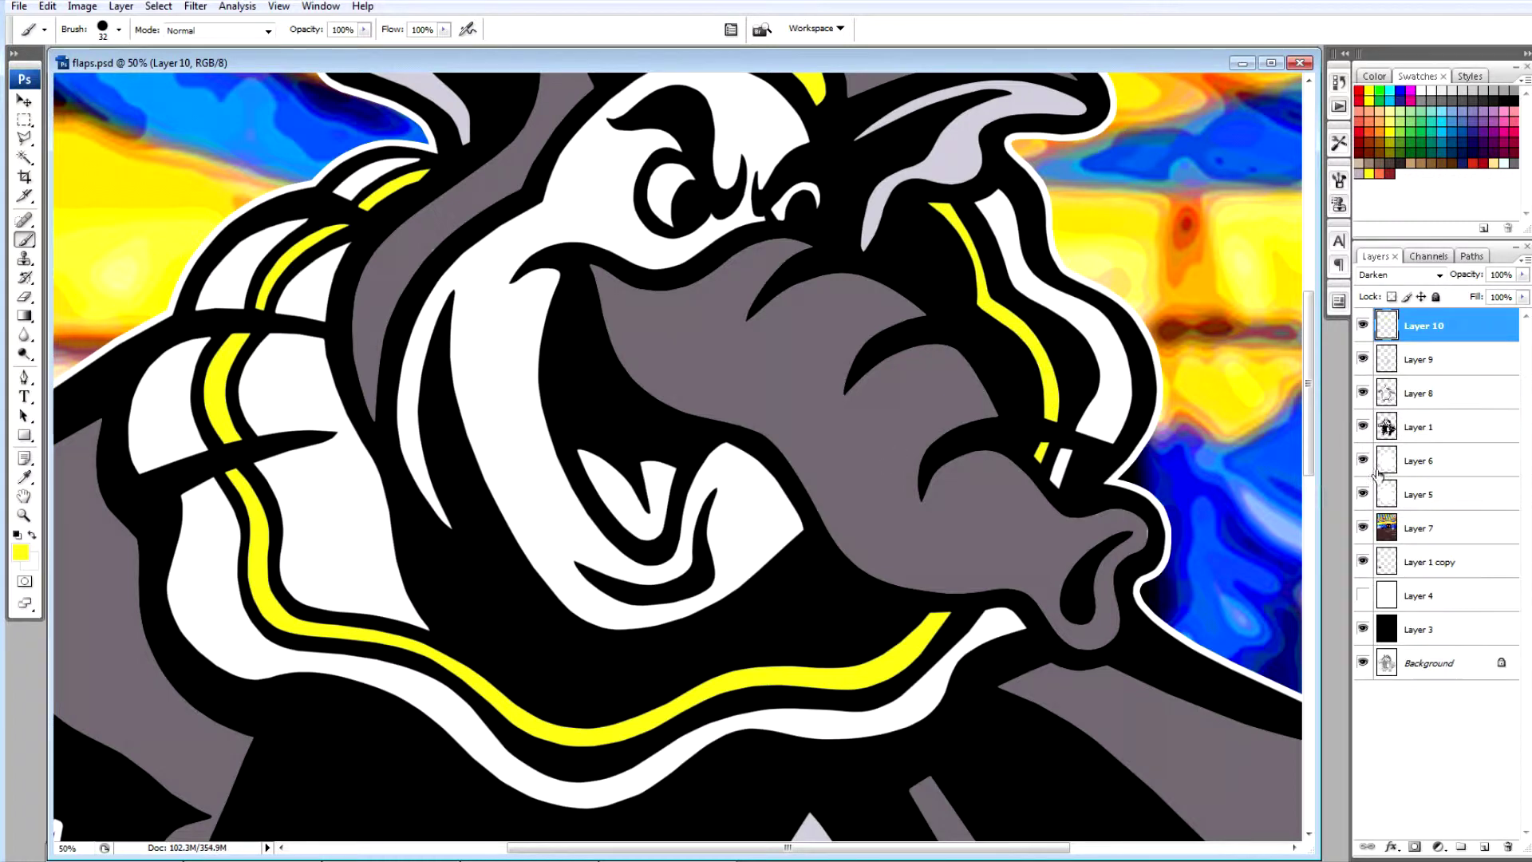
# Create a new Darken layer and paint the ruff's remaining white areas orange, enlarging the brush to 96 px.
pyautogui.click(1484, 846)
pyautogui.click(1400, 275)
pyautogui.click(1374, 322)
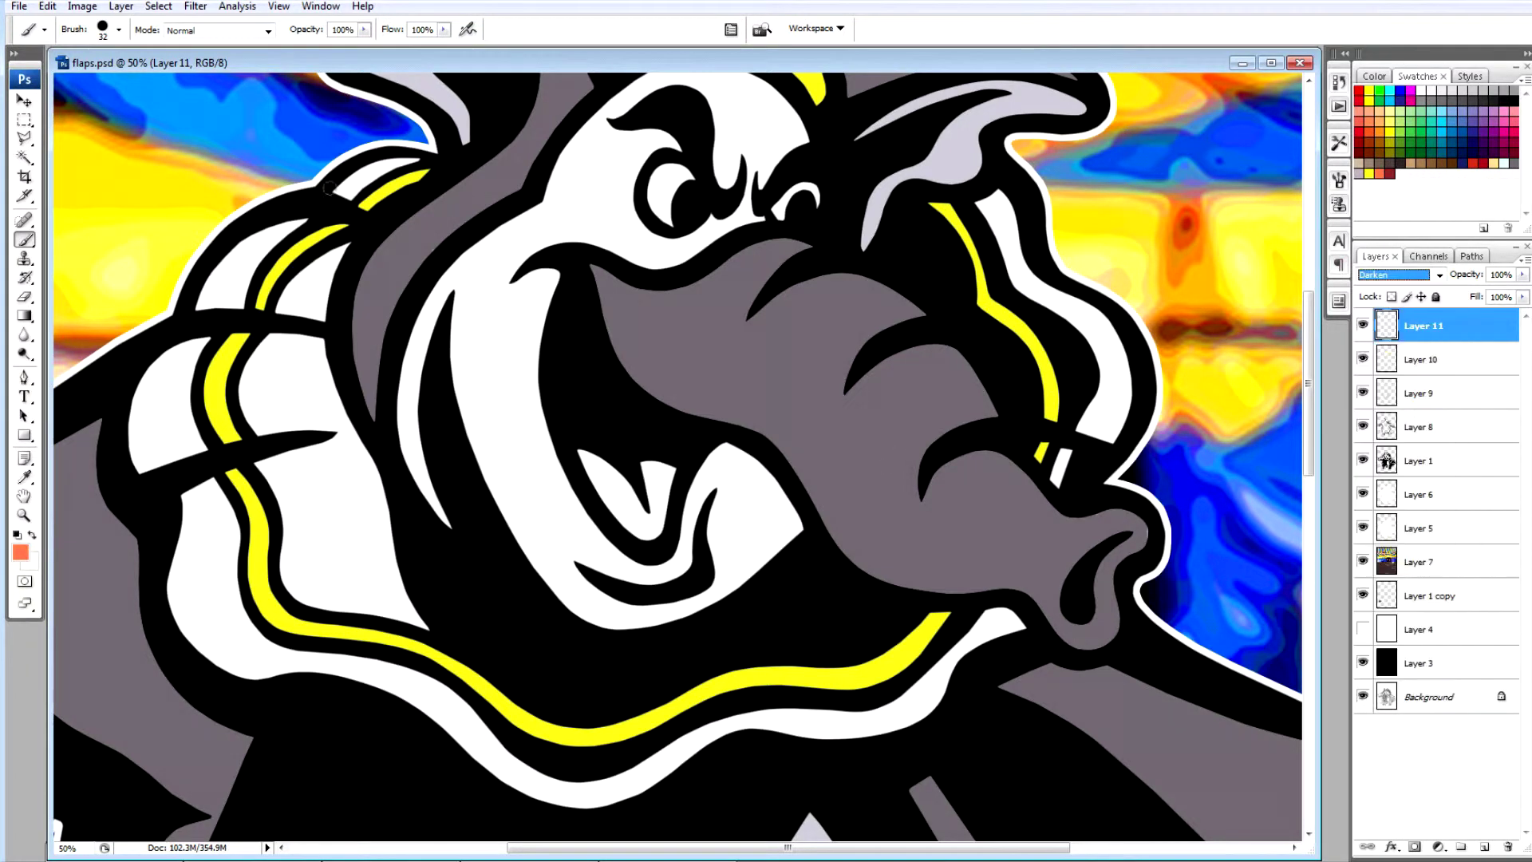
pyautogui.moveTo(341, 190); pyautogui.dragTo(361, 181)
pyautogui.moveTo(343, 247)
pyautogui.mouseDown()
pyautogui.moveTo(307, 293)
pyautogui.moveTo(321, 311)
pyautogui.mouseUp()
pyautogui.click(119, 30)
pyautogui.click(99, 77)
pyautogui.moveTo(290, 219)
pyautogui.mouseDown()
pyautogui.moveTo(227, 303)
pyautogui.moveTo(271, 399)
pyautogui.moveTo(438, 618)
pyautogui.moveTo(319, 590)
pyautogui.moveTo(199, 332)
pyautogui.moveTo(184, 479)
pyautogui.moveTo(239, 631)
pyautogui.moveTo(607, 790)
pyautogui.moveTo(790, 738)
pyautogui.moveTo(1017, 627)
pyautogui.moveTo(1106, 319)
pyautogui.moveTo(1106, 439)
pyautogui.mouseUp()
pyautogui.moveTo(989, 196); pyautogui.dragTo(1066, 303)
# Choose dark red, paint the tongue on a new layer, and set that layer to Darken.
pyautogui.scroll(1, 893, 483)
pyautogui.click(1389, 173)
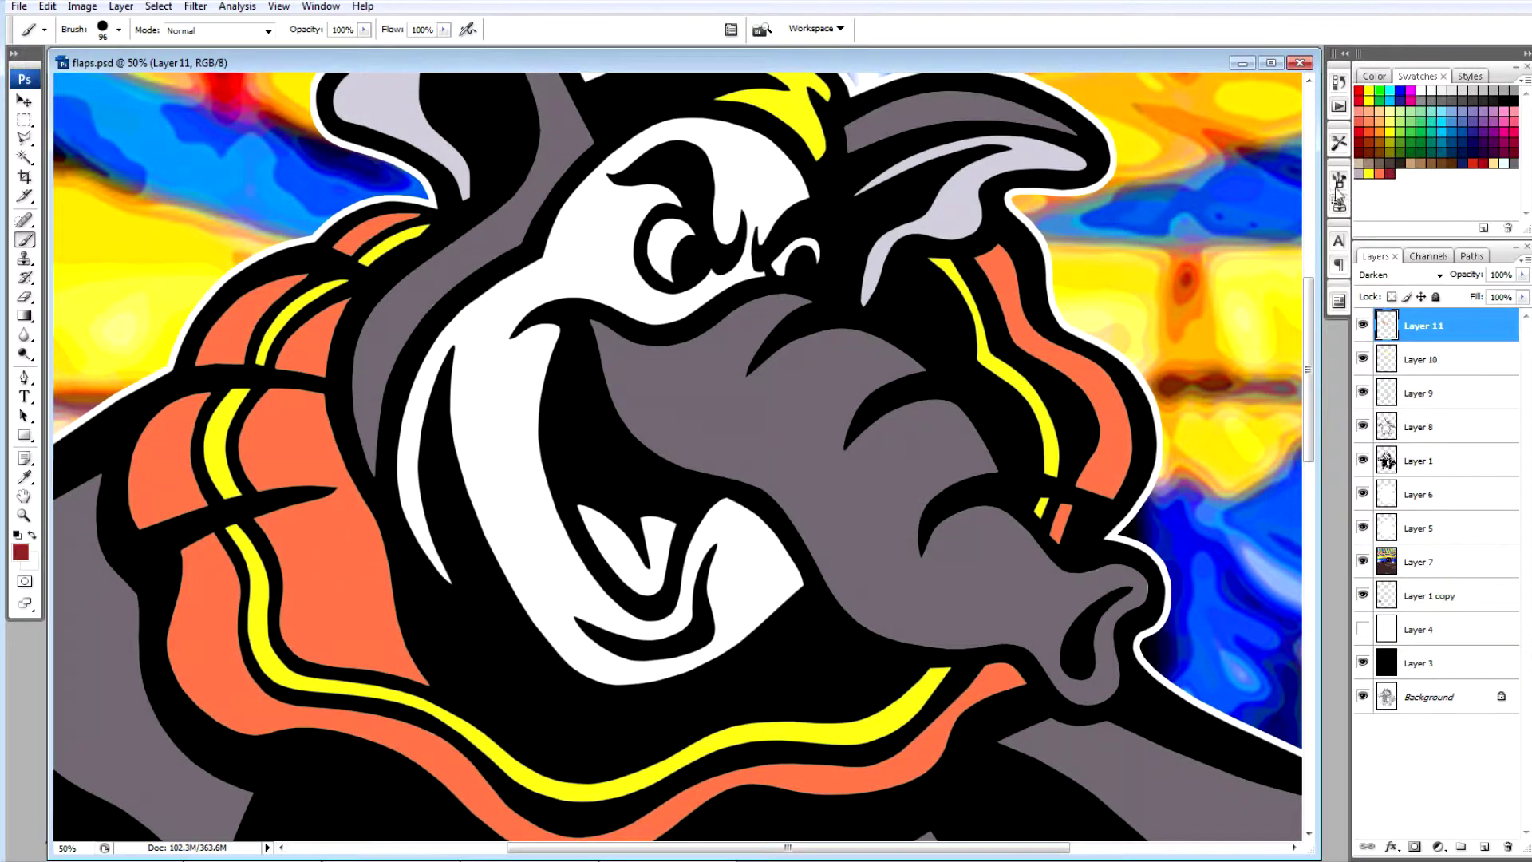
pyautogui.click(1484, 847)
pyautogui.moveTo(587, 498)
pyautogui.mouseDown()
pyautogui.moveTo(614, 549)
pyautogui.moveTo(667, 511)
pyautogui.mouseUp()
pyautogui.click(1400, 274)
pyautogui.click(1381, 313)
pyautogui.scroll(1, 1241, 419)
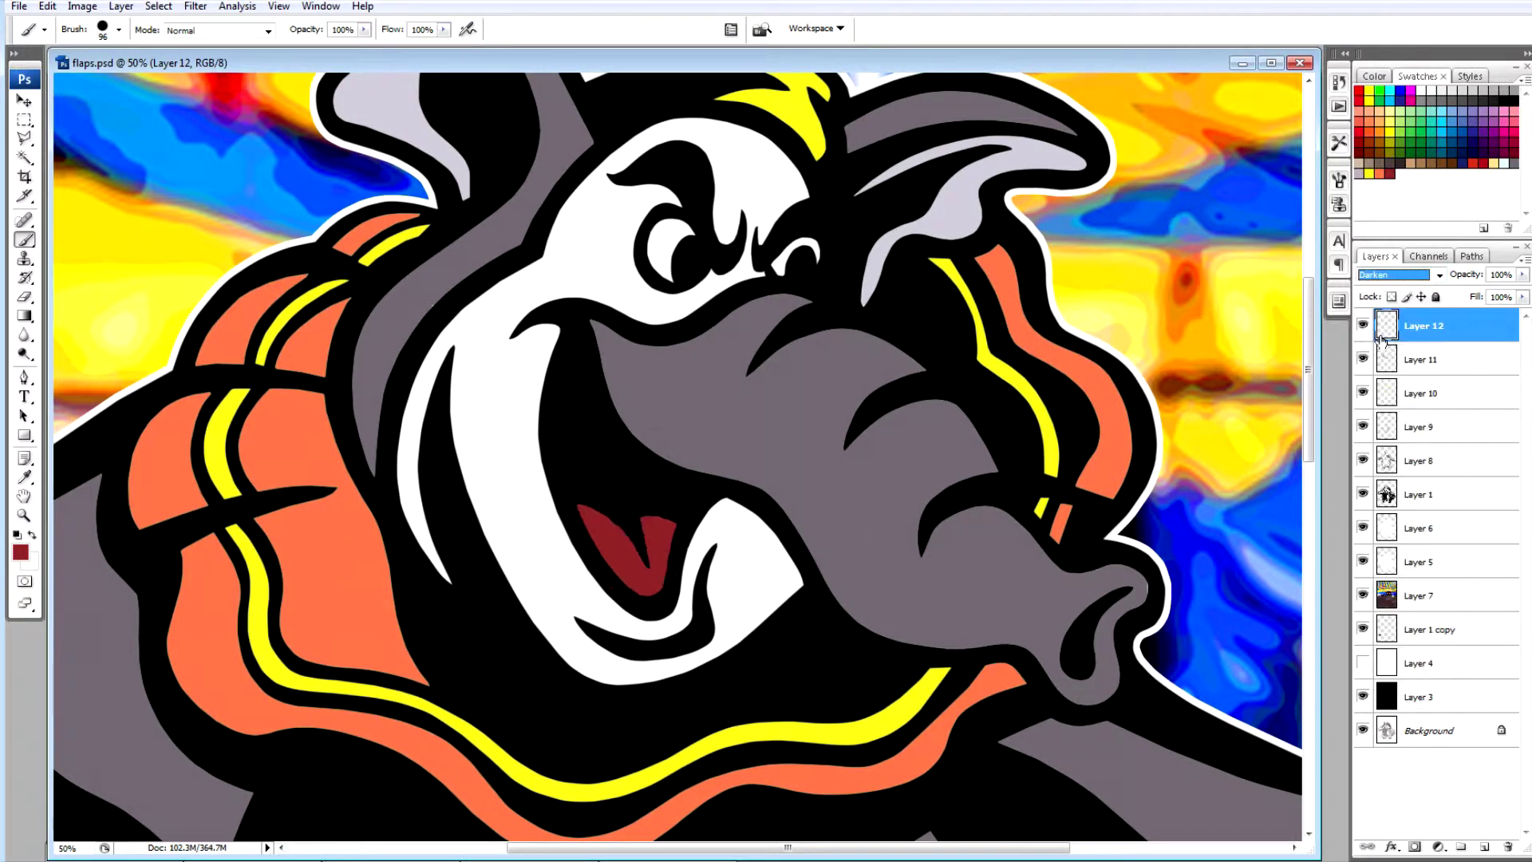
# Add a soft pink blush to the cheek on a new layer with a 174 px brush, and set Layer 12 to Darken.
pyautogui.click(1486, 849)
pyautogui.click(118, 30)
pyautogui.click(16, 135)
pyautogui.click(132, 78)
pyautogui.click(593, 262)
pyautogui.click(1452, 362)
pyautogui.click(1401, 274)
pyautogui.click(1381, 316)
pyautogui.hotkey('ctrl', '-')
pyautogui.hotkey('ctrl', '-')
pyautogui.hotkey('ctrl', '-')
pyautogui.hotkey('ctrl', '-')
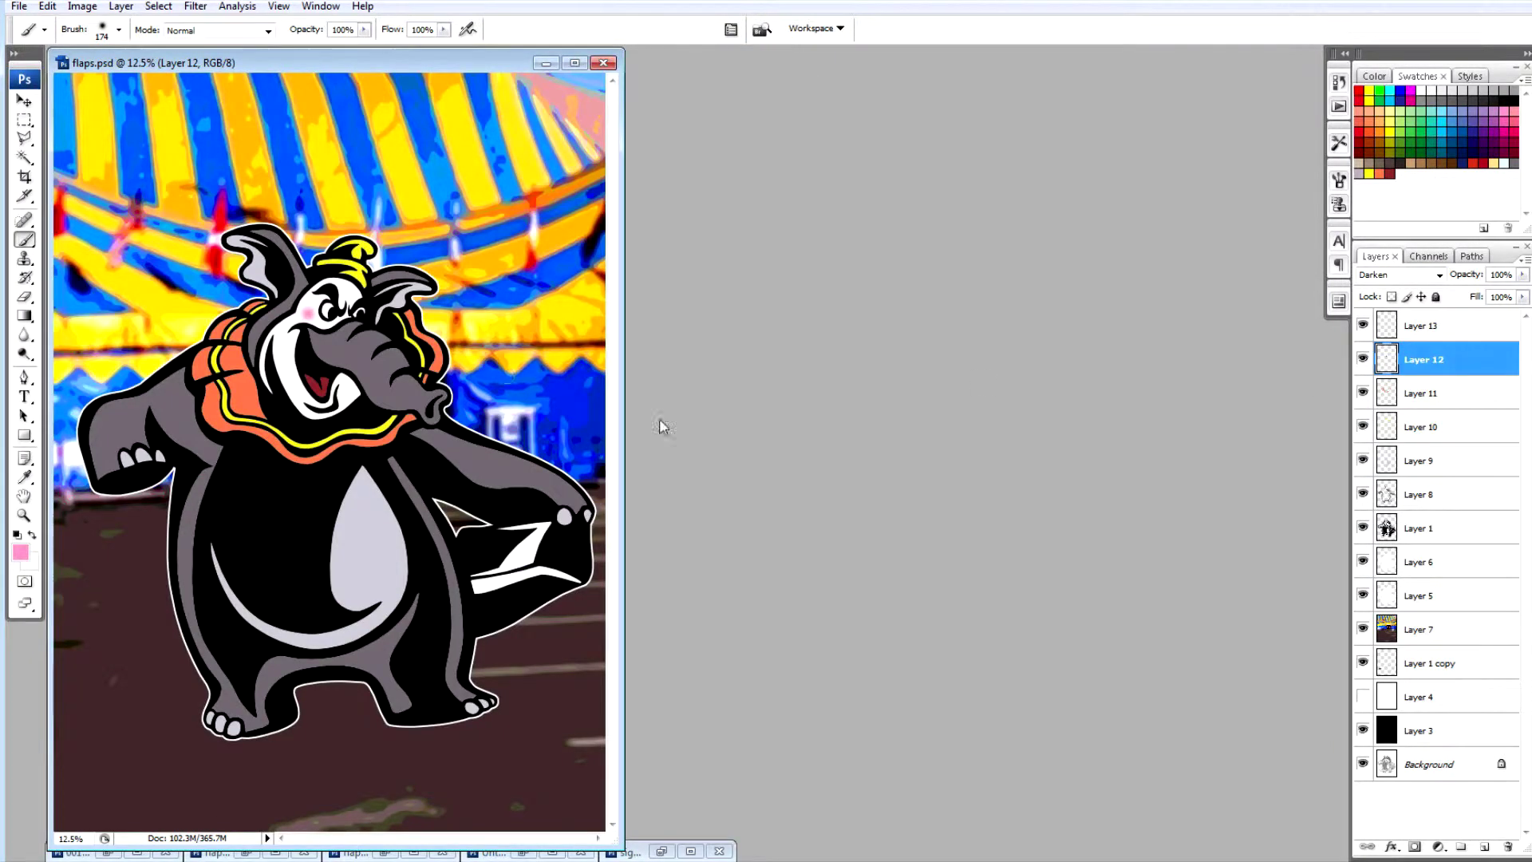
# Create a new layer above Layer 8 and choose a darker shade of the body's grey as the foreground colour.
pyautogui.click(1428, 500)
pyautogui.click(1484, 847)
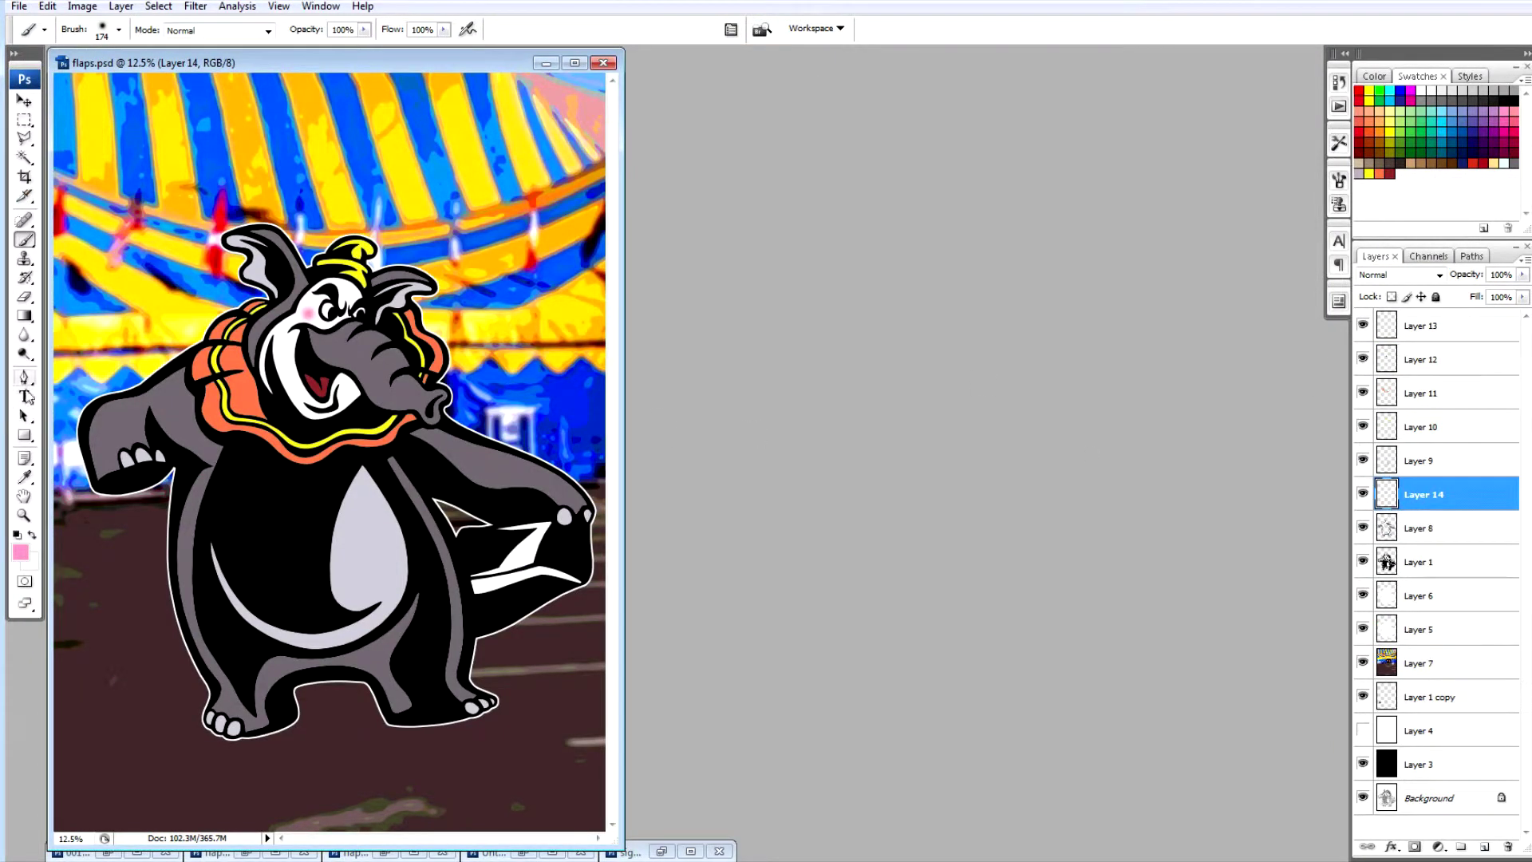
pyautogui.click(24, 477)
pyautogui.click(154, 418)
pyautogui.click(21, 553)
pyautogui.click(1104, 567)
pyautogui.click(1258, 392)
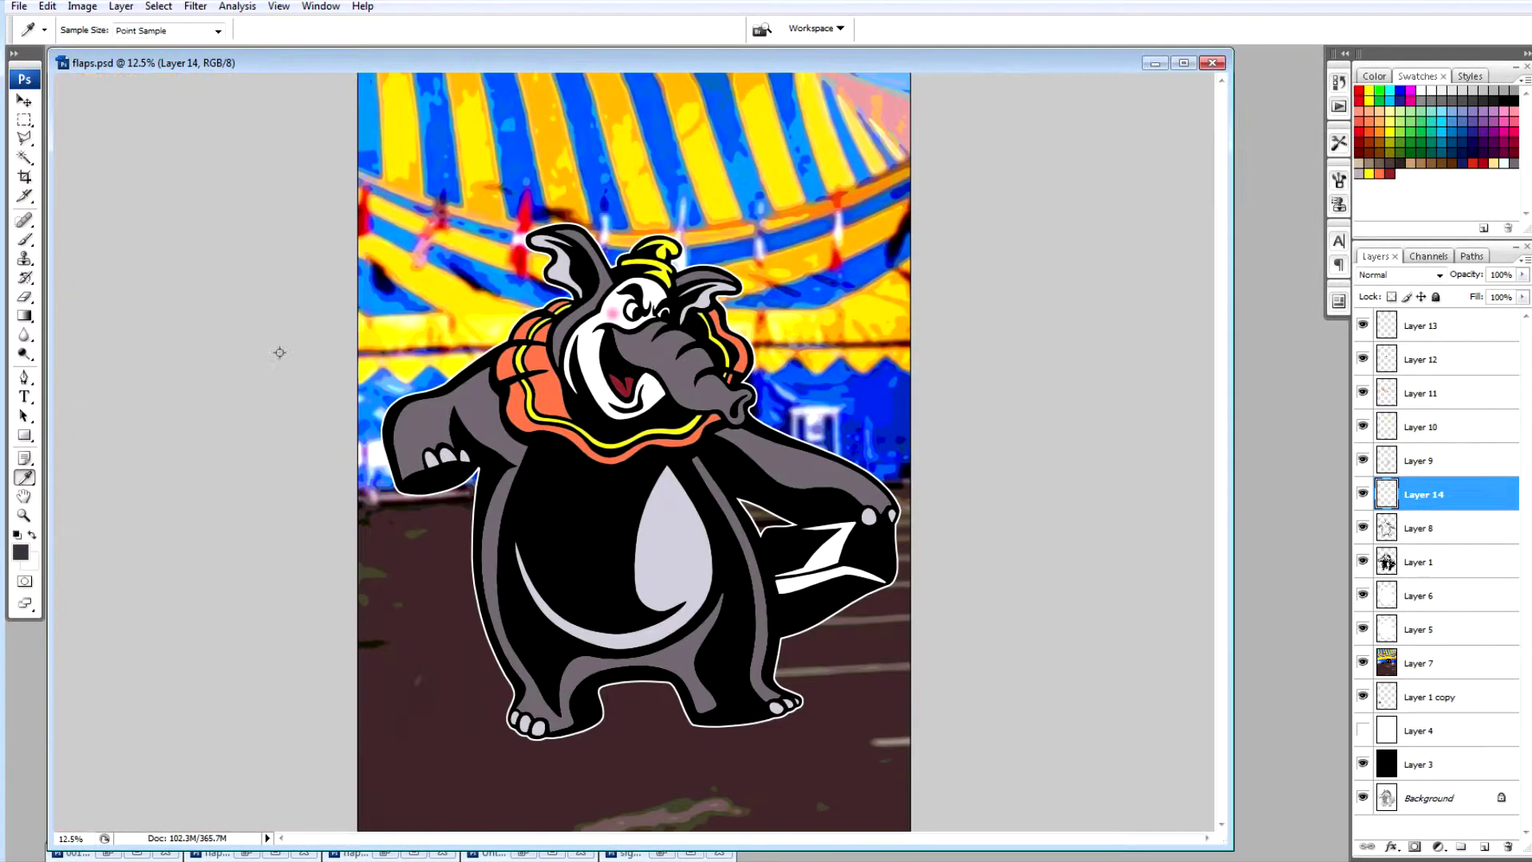
# Set the new layer to Darken and paint soft dark grey shading on the arms, body and legs with a 473 px brush.
pyautogui.press('b')
pyautogui.click(118, 29)
pyautogui.moveTo(413, 492)
pyautogui.mouseDown()
pyautogui.moveTo(493, 461)
pyautogui.moveTo(513, 701)
pyautogui.moveTo(550, 655)
pyautogui.moveTo(690, 694)
pyautogui.moveTo(756, 596)
pyautogui.moveTo(718, 454)
pyautogui.moveTo(877, 518)
pyautogui.mouseUp()
pyautogui.click(1398, 275)
pyautogui.click(1380, 333)
pyautogui.moveTo(451, 423); pyautogui.dragTo(407, 495)
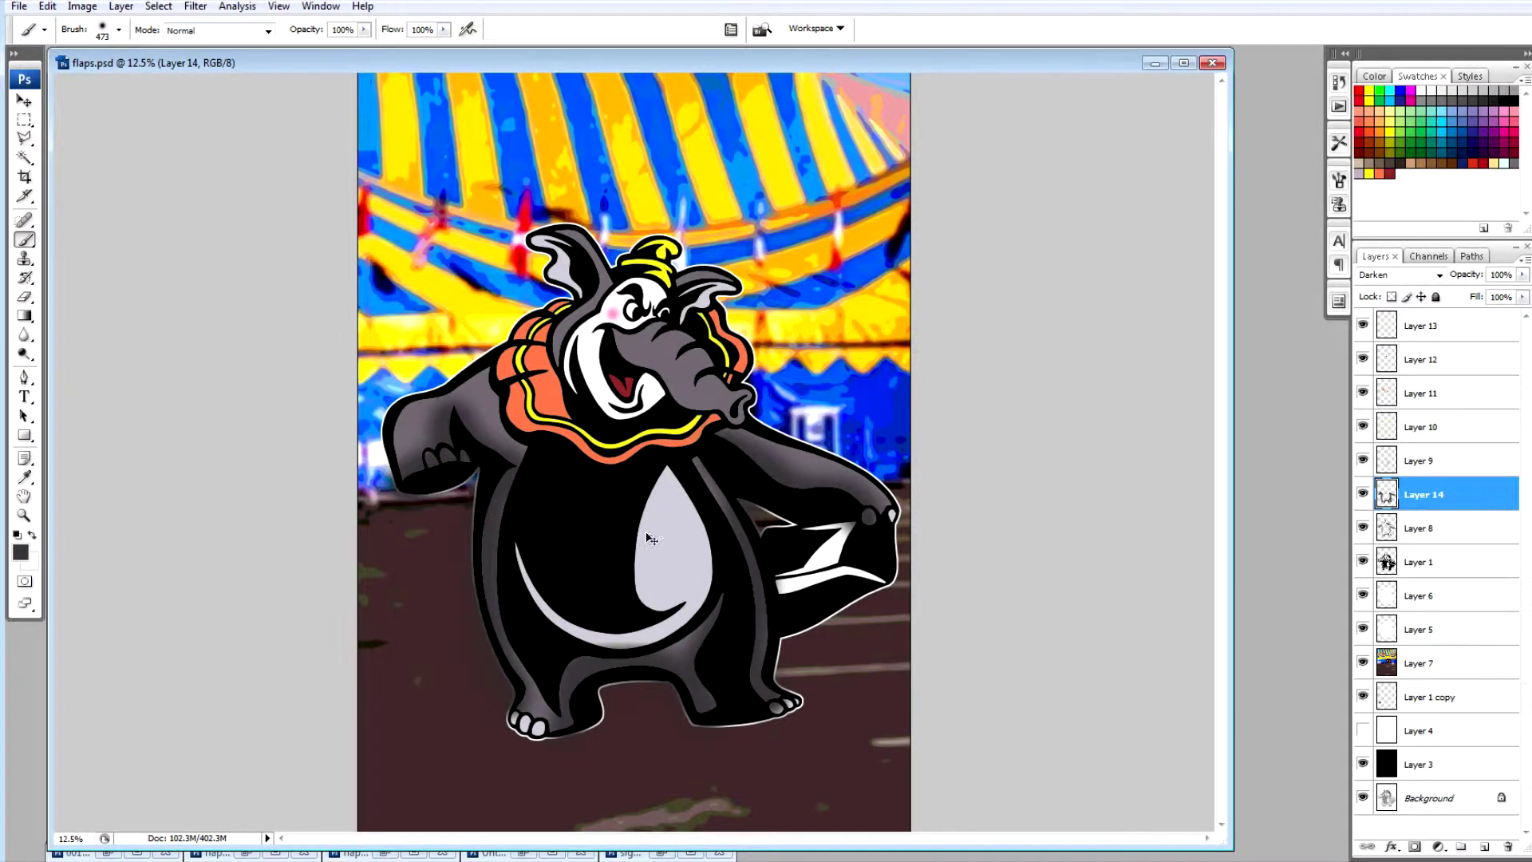
# Reduce the soft brush to 176 px and shade the grey areas of the ears, head and trunk dark grey.
pyautogui.hotkey('ctrl', '+')
pyautogui.hotkey('ctrl', '+')
pyautogui.hotkey('ctrl', '+')
pyautogui.hotkey('ctrl', '-')
pyautogui.scroll(3, 649, 533)
pyautogui.click(100, 29)
pyautogui.click(99, 78)
pyautogui.click(137, 78)
pyautogui.moveTo(438, 188)
pyautogui.mouseDown()
pyautogui.moveTo(526, 281)
pyautogui.moveTo(430, 427)
pyautogui.moveTo(440, 462)
pyautogui.mouseUp()
pyautogui.moveTo(490, 326); pyautogui.dragTo(427, 425)
pyautogui.moveTo(554, 381)
pyautogui.mouseDown()
pyautogui.moveTo(677, 500)
pyautogui.moveTo(777, 543)
pyautogui.moveTo(800, 530)
pyautogui.moveTo(809, 512)
pyautogui.moveTo(748, 464)
pyautogui.moveTo(789, 486)
pyautogui.moveTo(745, 413)
pyautogui.moveTo(656, 401)
pyautogui.moveTo(615, 360)
pyautogui.moveTo(618, 379)
pyautogui.moveTo(702, 296)
pyautogui.mouseUp()
# Delete the shading that lies outside Layer 8's painted areas and lower the shading layer's opacity to 77%.
pyautogui.keyDown('ctrl'); pyautogui.click(1386, 527); pyautogui.keyUp('ctrl')
pyautogui.click(158, 6)
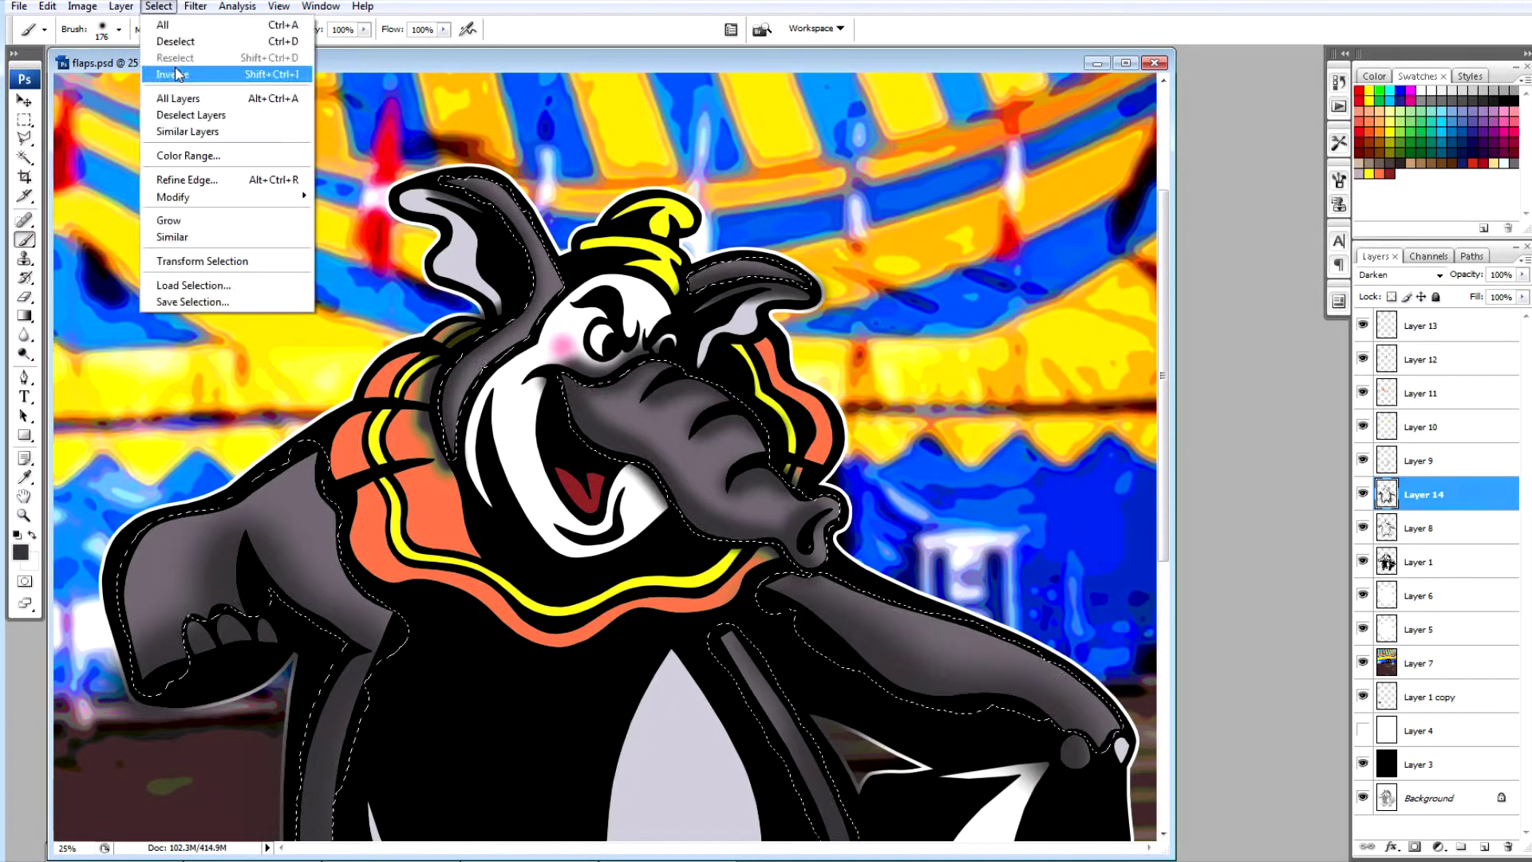
pyautogui.click(180, 74)
pyautogui.press('Delete')
pyautogui.hotkey('ctrl', '-')
pyautogui.hotkey('ctrl', '-')
pyautogui.hotkey('ctrl', 'd')
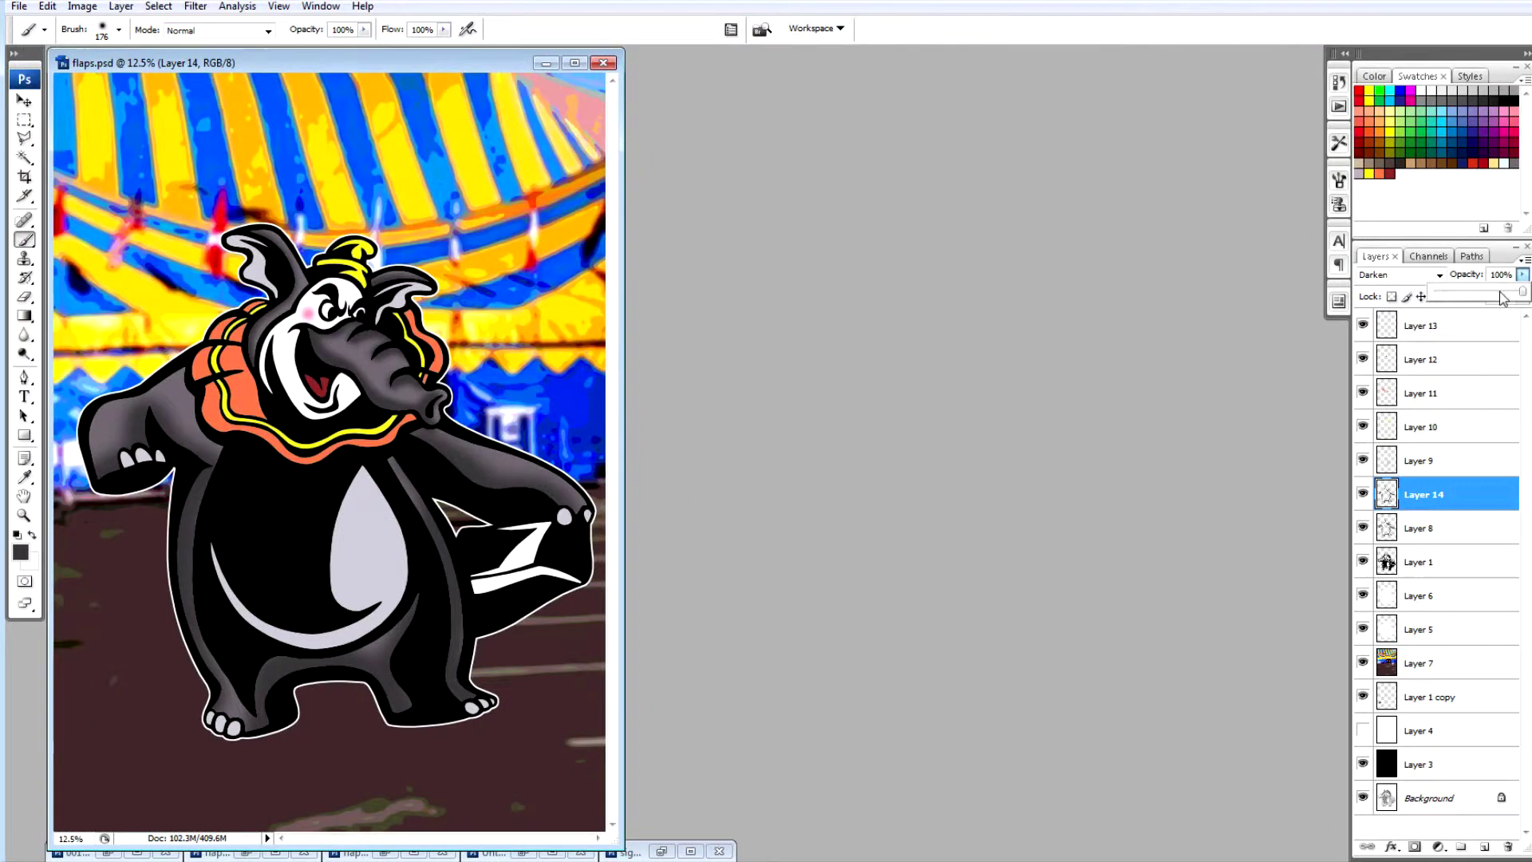
pyautogui.click(1363, 495)
pyautogui.click(1523, 275)
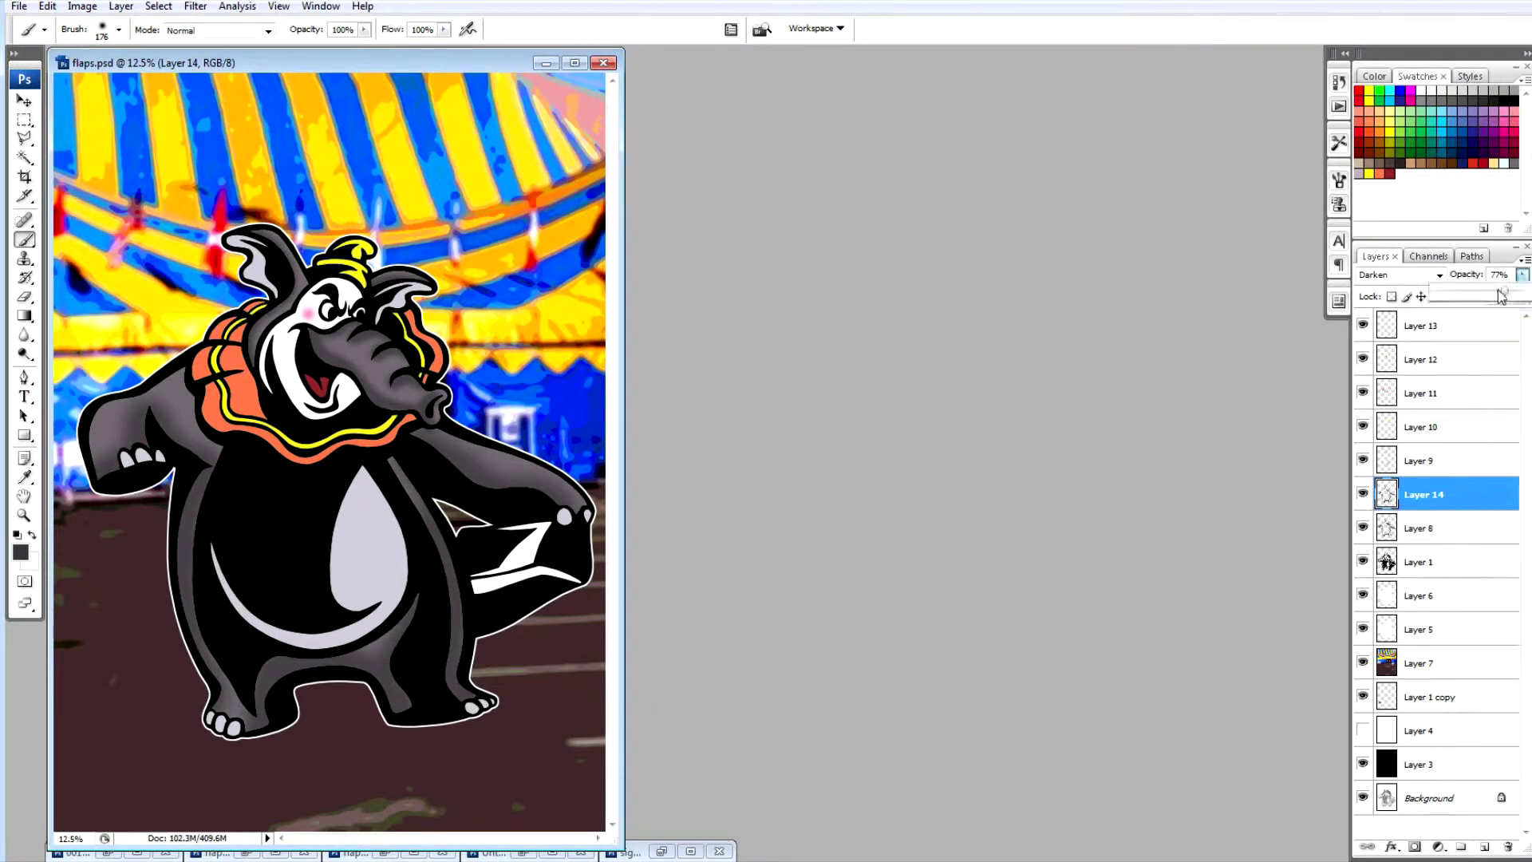
# Create a Darken layer above Layer 9 and choose a mid grey based on the belly colour for painting.
pyautogui.click(1433, 463)
pyautogui.click(1485, 847)
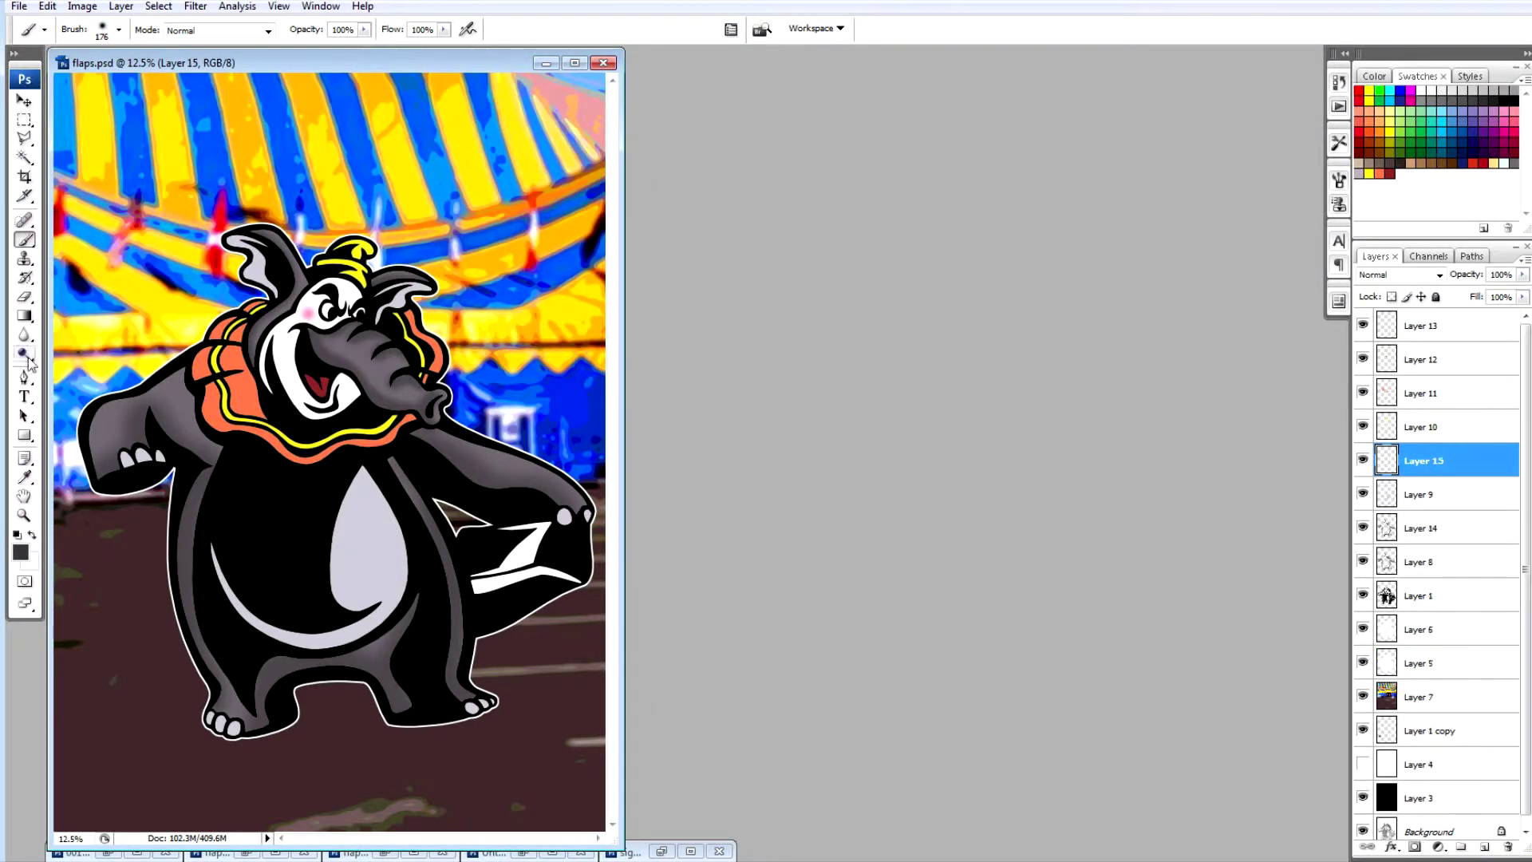
pyautogui.keyDown('alt'); pyautogui.click(363, 558); pyautogui.keyUp('alt')
pyautogui.click(22, 553)
pyautogui.press('Return')
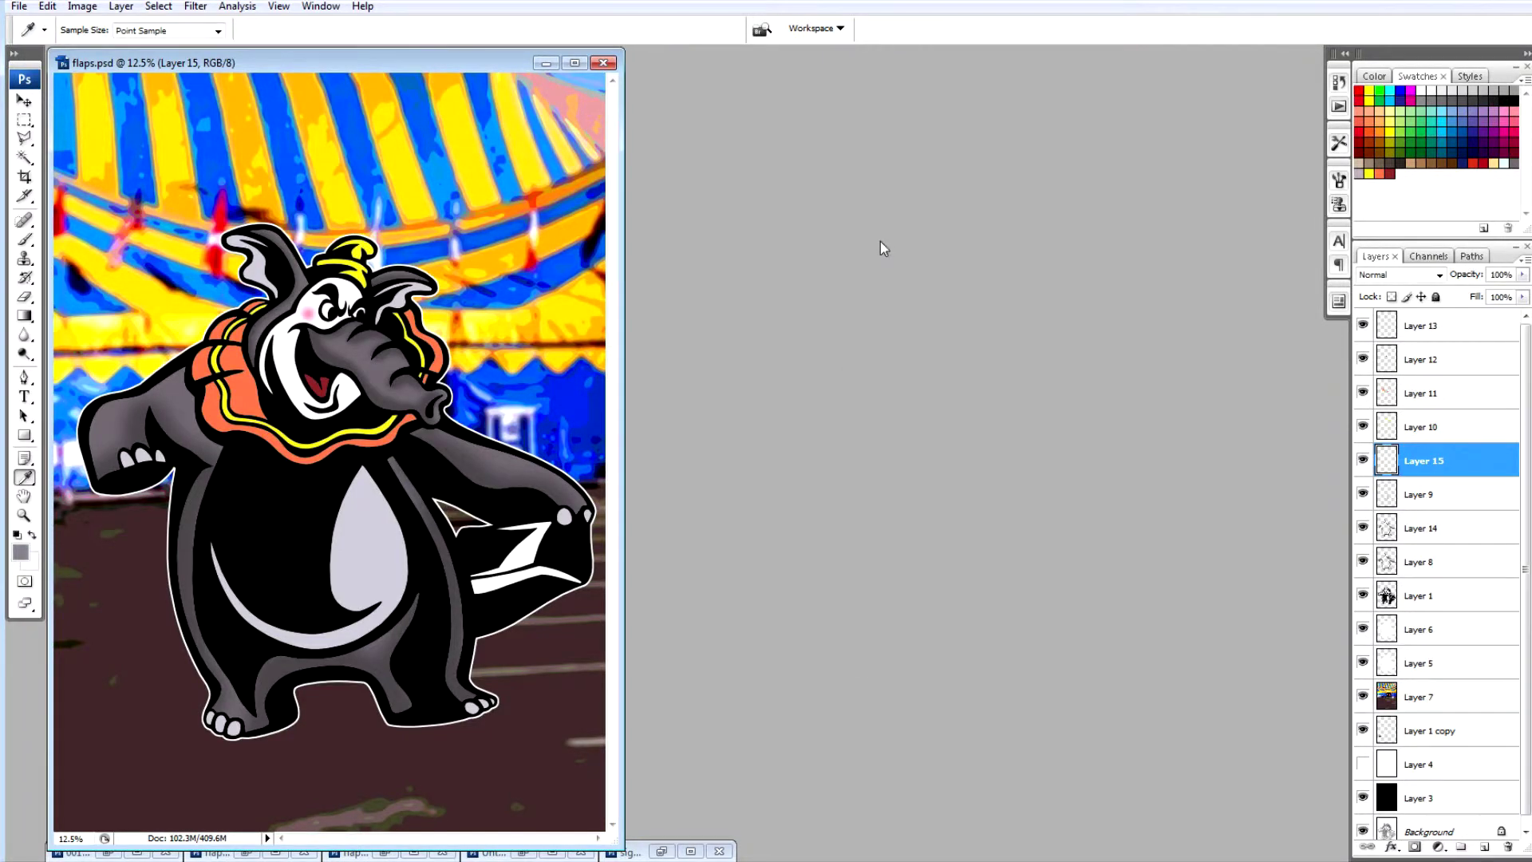
pyautogui.hotkey('ctrl', '+')
pyautogui.click(24, 239)
pyautogui.click(1401, 274)
pyautogui.click(1389, 332)
# Shade the inner ears, belly teardrop and crescent with soft grey, enlarging the brush to 463 px for the belly.
pyautogui.moveTo(702, 303); pyautogui.dragTo(794, 244)
pyautogui.moveTo(407, 147)
pyautogui.mouseDown()
pyautogui.moveTo(484, 174)
pyautogui.moveTo(471, 215)
pyautogui.moveTo(490, 254)
pyautogui.mouseUp()
pyautogui.moveTo(603, 683); pyautogui.dragTo(603, 406)
pyautogui.click(119, 30)
pyautogui.click(165, 76)
pyautogui.moveTo(656, 321)
pyautogui.mouseDown()
pyautogui.moveTo(623, 410)
pyautogui.moveTo(652, 592)
pyautogui.moveTo(640, 634)
pyautogui.moveTo(376, 465)
pyautogui.mouseUp()
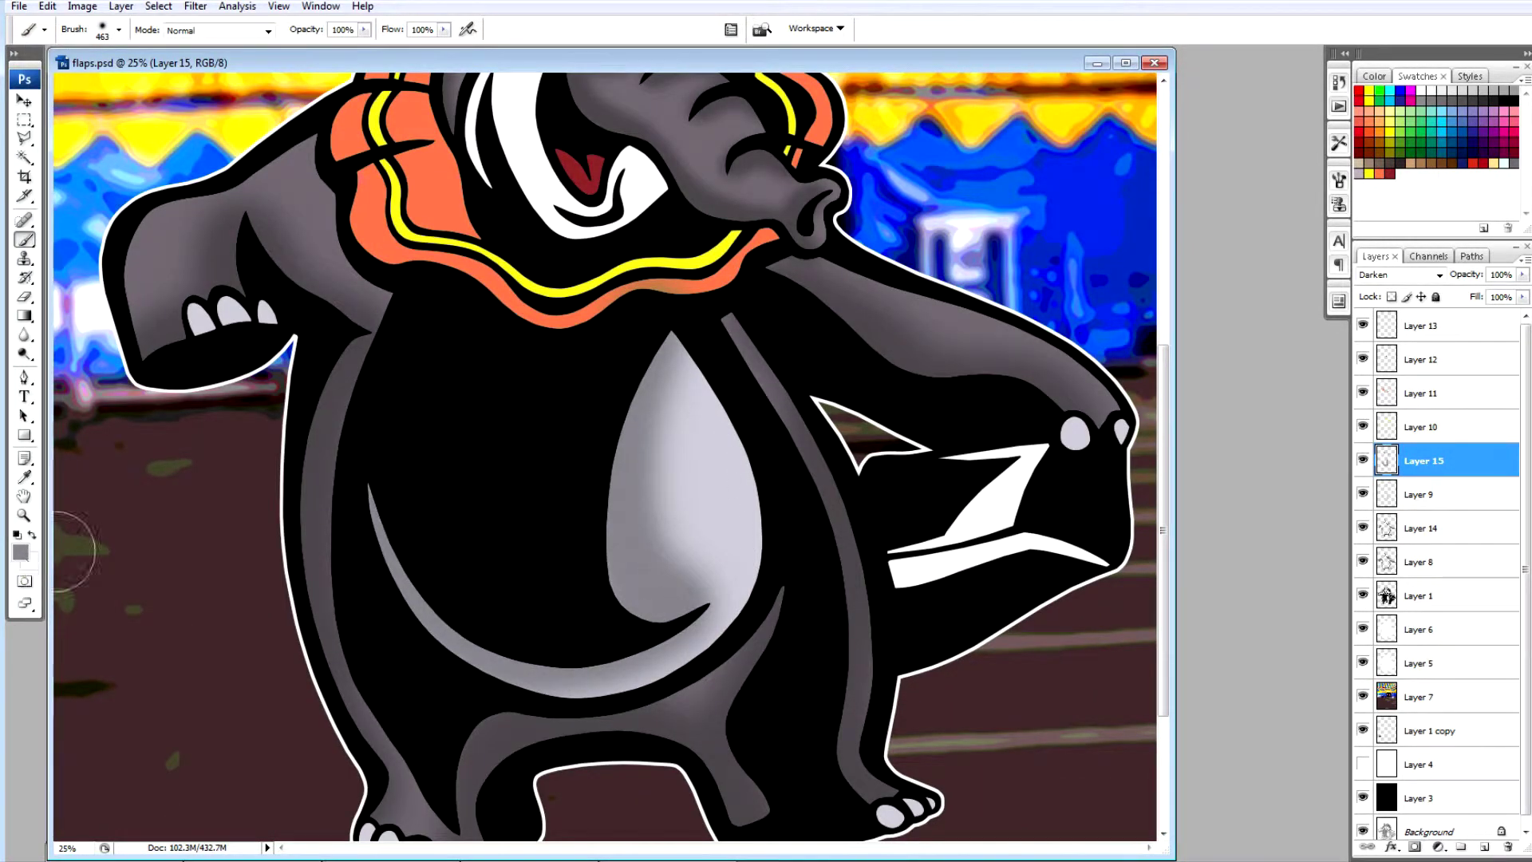
pyautogui.hotkey('ctrl', '-')
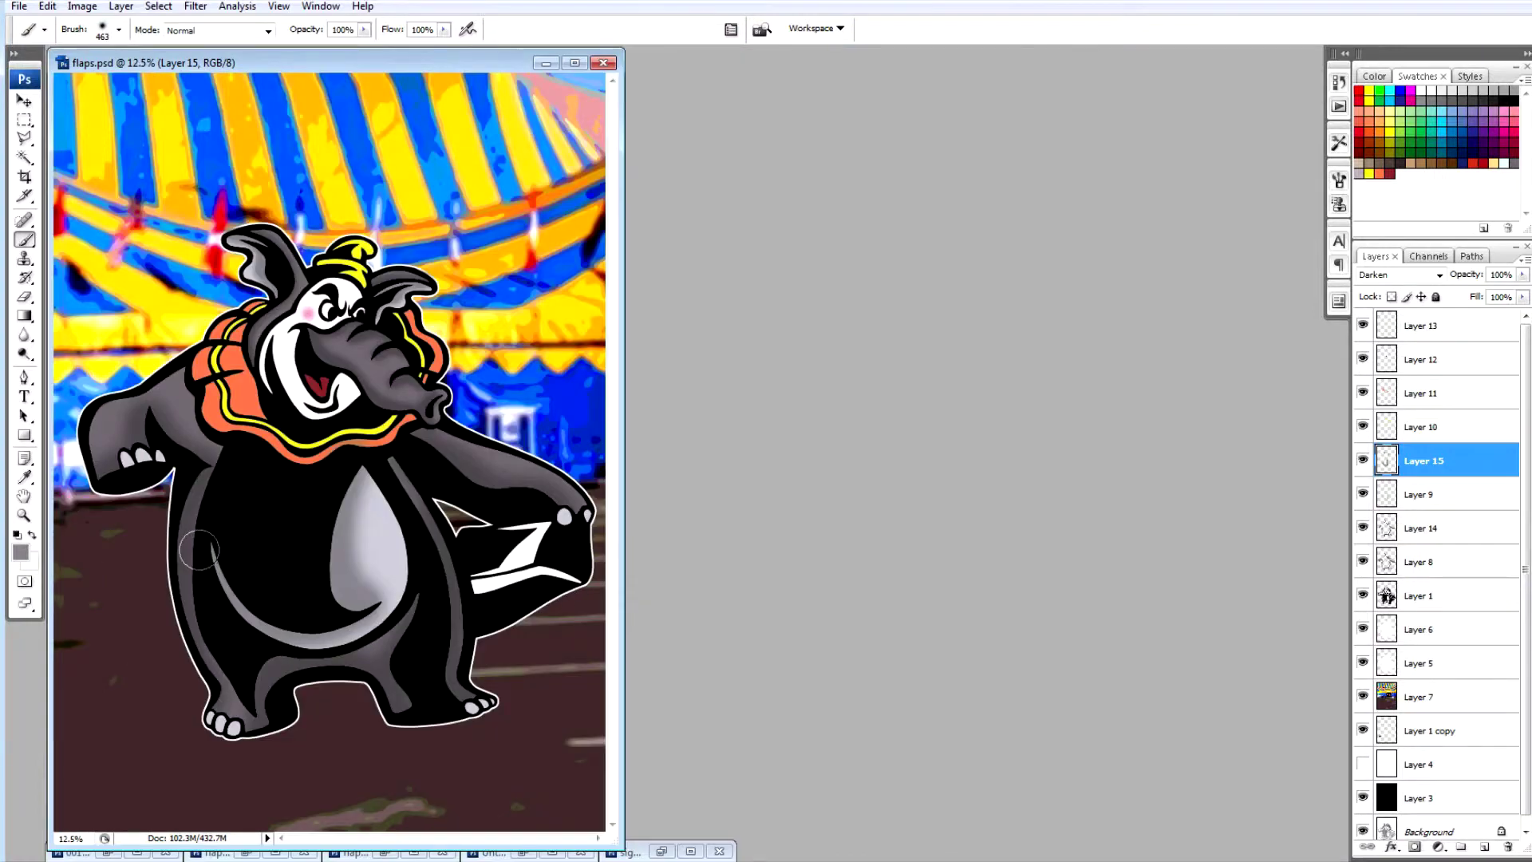
# Select Layer 10 and choose a darker shade of the hat's yellow as the foreground colour.
pyautogui.hotkey('alt', ']')
pyautogui.press('i')
pyautogui.click(344, 277)
pyautogui.click(20, 552)
pyautogui.click(1101, 456)
pyautogui.click(1251, 393)
# Create a new Darken layer above Layer 10 and shade the hat dark yellow with a 116 px brush.
pyautogui.hotkey('ctrl', '+')
pyautogui.hotkey('ctrl', '+')
pyautogui.hotkey('ctrl', '+')
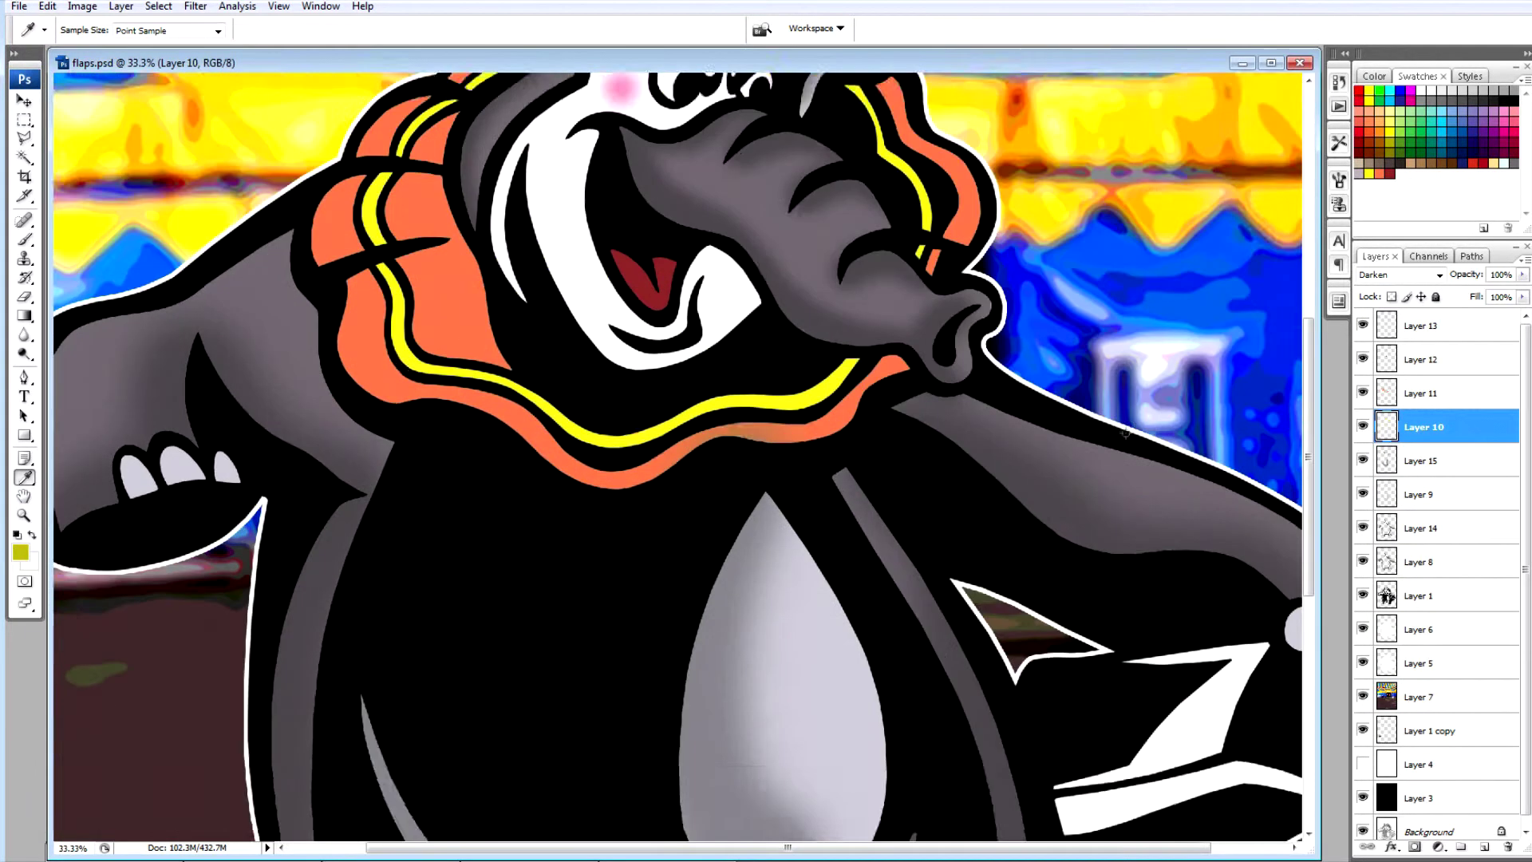
pyautogui.scroll(3, 1125, 432)
pyautogui.click(1484, 846)
pyautogui.click(1406, 275)
pyautogui.click(1381, 322)
pyautogui.press('b')
pyautogui.click(104, 32)
pyautogui.click(109, 79)
pyautogui.moveTo(752, 185)
pyautogui.mouseDown()
pyautogui.moveTo(750, 170)
pyautogui.moveTo(681, 192)
pyautogui.mouseUp()
pyautogui.moveTo(660, 226); pyautogui.dragTo(726, 239)
# Choose a deeper olive yellow and strengthen the shading on the hat.
pyautogui.click(21, 552)
pyautogui.click(1101, 483)
pyautogui.click(1252, 392)
pyautogui.moveTo(752, 180)
pyautogui.mouseDown()
pyautogui.moveTo(683, 174)
pyautogui.moveTo(750, 185)
pyautogui.mouseUp()
pyautogui.moveTo(764, 245); pyautogui.dragTo(659, 217)
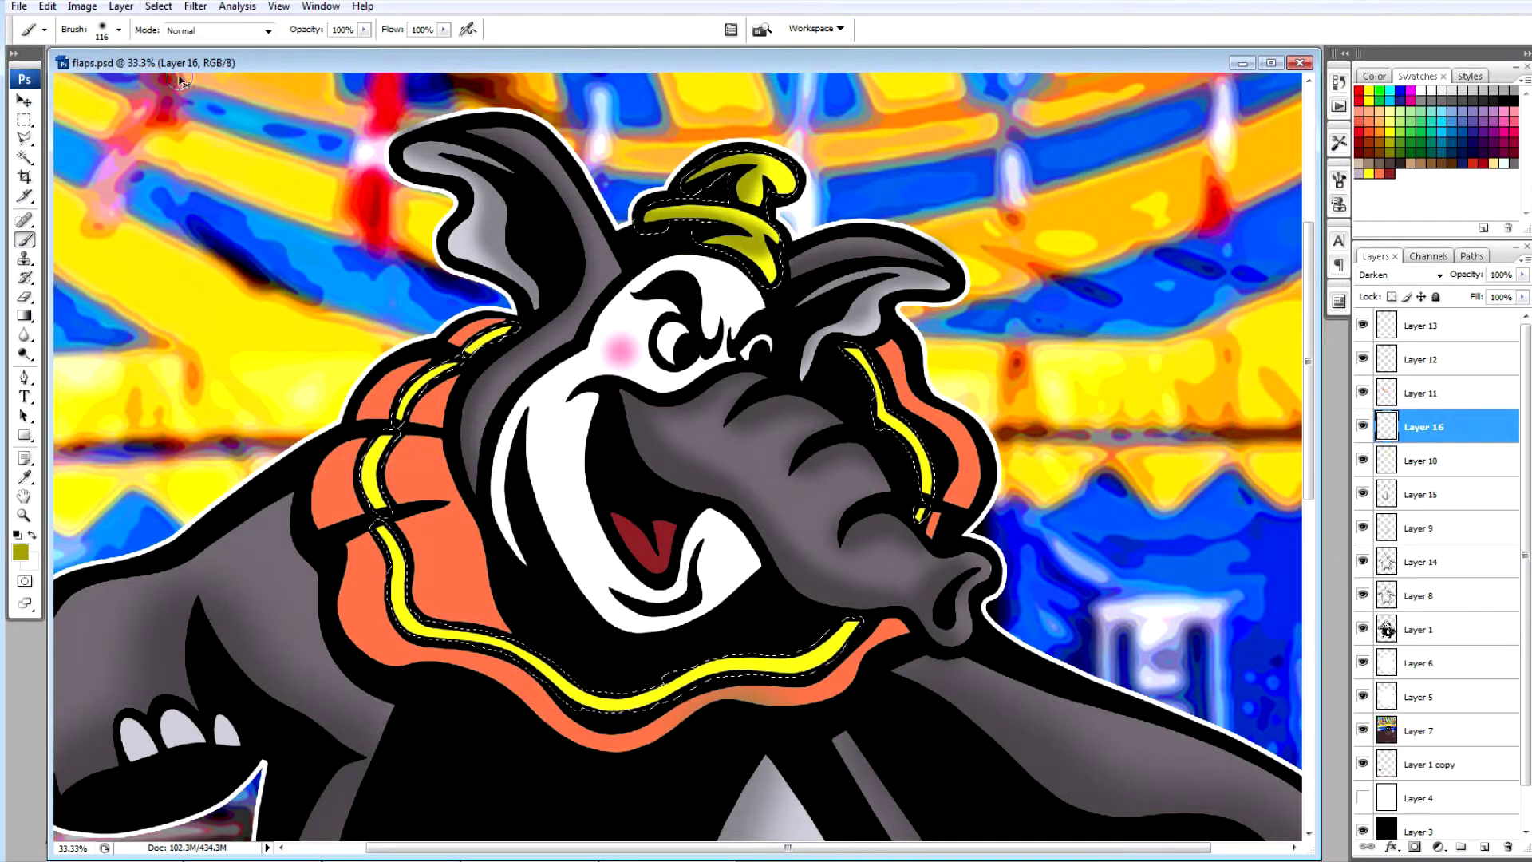
# Choose dark orange a75231 based on the ruff colour and create a new Darken layer above Layer 11.
pyautogui.click(1417, 390)
pyautogui.click(23, 477)
pyautogui.click(343, 491)
pyautogui.click(21, 552)
pyautogui.click(1102, 479)
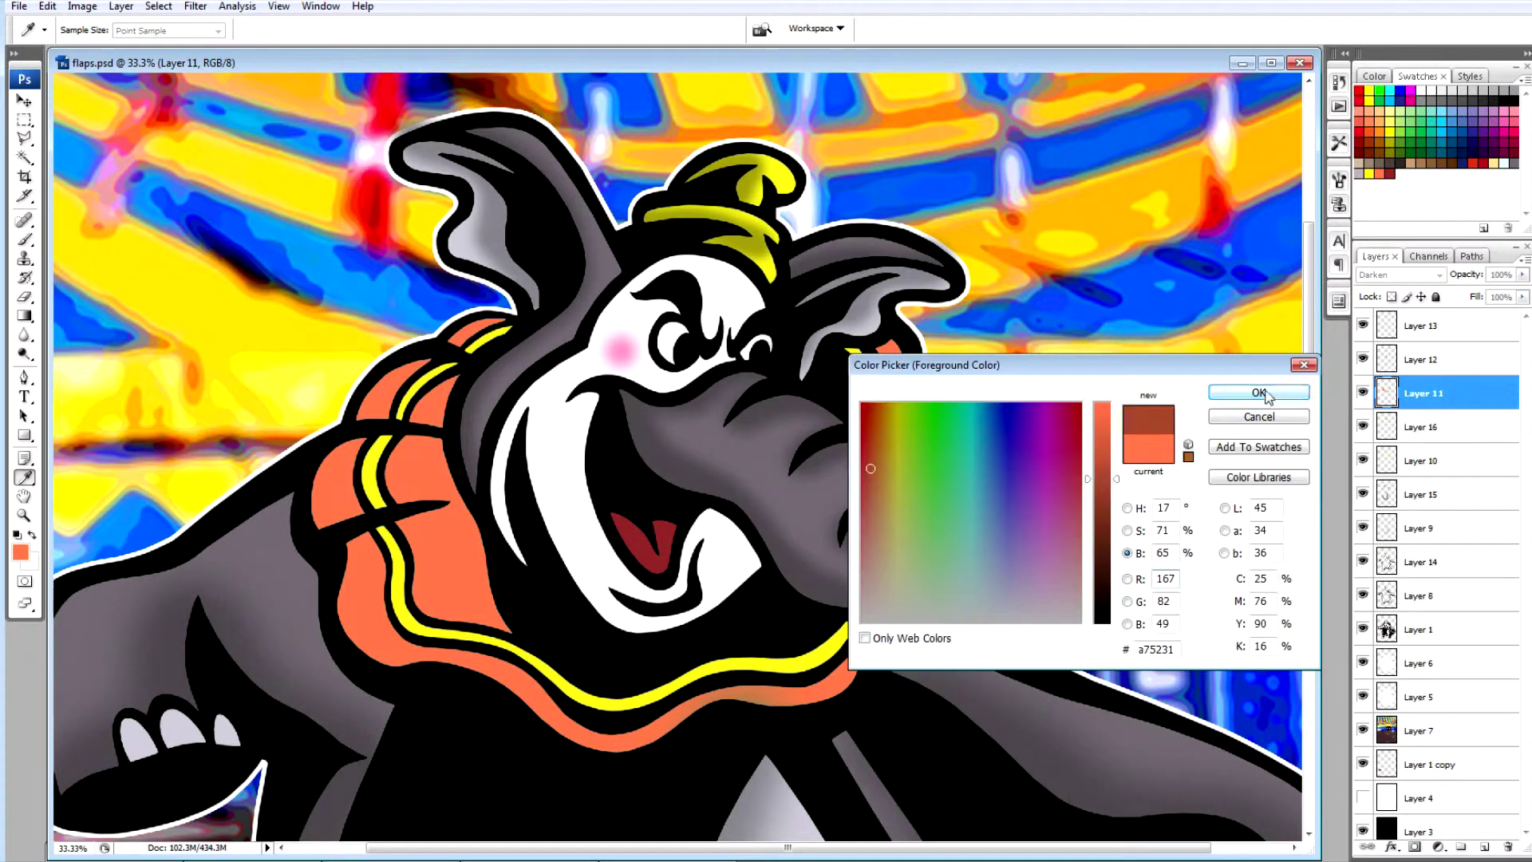
pyautogui.click(1257, 392)
pyautogui.click(1484, 846)
pyautogui.click(1438, 275)
pyautogui.click(1380, 331)
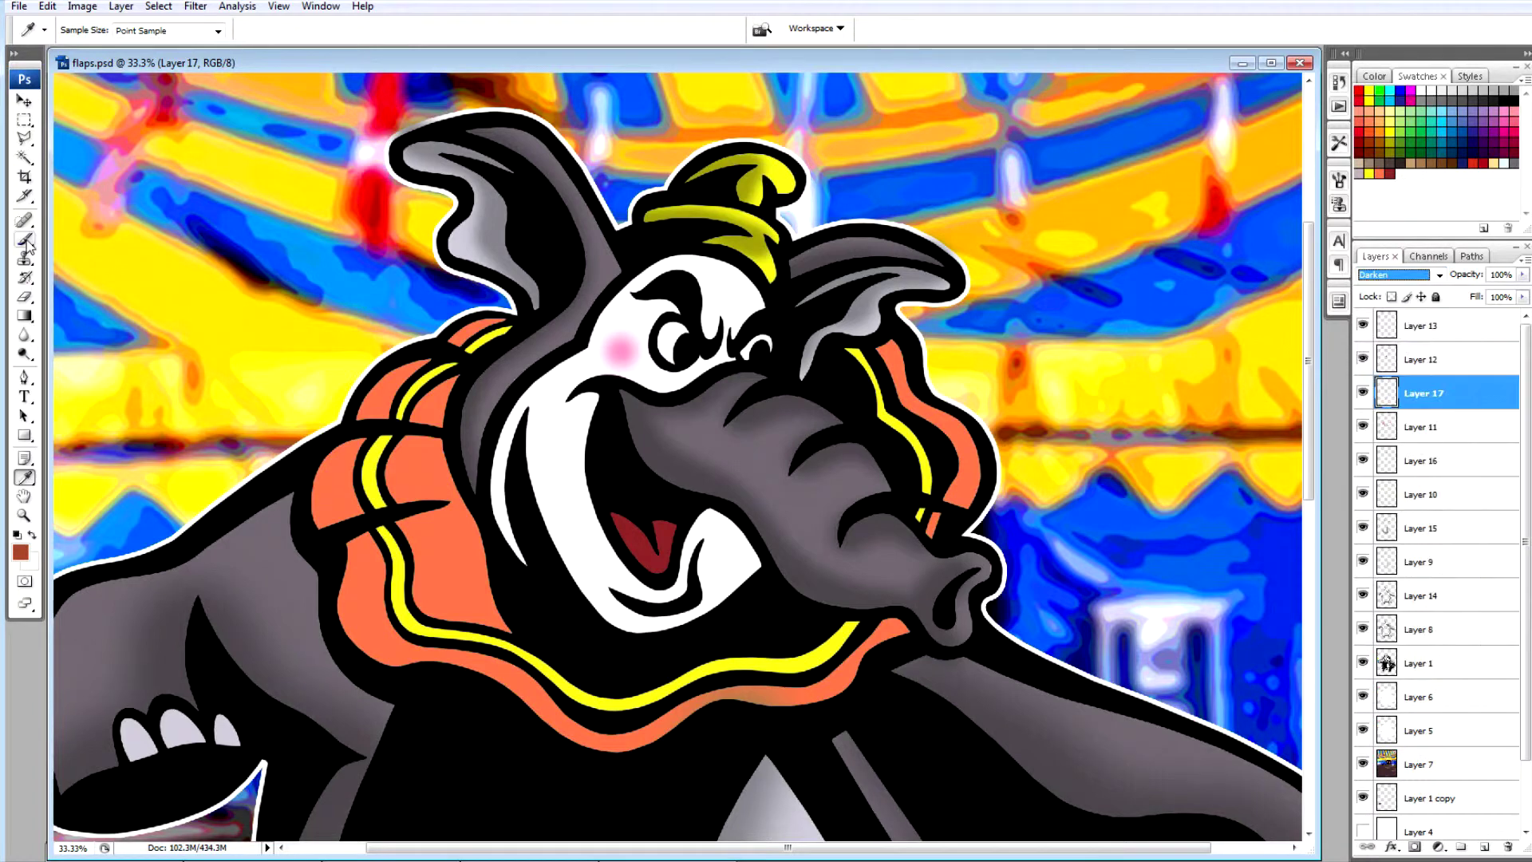
# Paint dark orange shading along the ruff's folds, its lower edge and the part on the far side of the trunk.
pyautogui.click(24, 240)
pyautogui.moveTo(441, 343)
pyautogui.mouseDown()
pyautogui.moveTo(478, 352)
pyautogui.moveTo(433, 371)
pyautogui.moveTo(466, 379)
pyautogui.moveTo(429, 431)
pyautogui.moveTo(421, 413)
pyautogui.moveTo(407, 527)
pyautogui.moveTo(435, 451)
pyautogui.moveTo(503, 627)
pyautogui.mouseUp()
pyautogui.moveTo(443, 501)
pyautogui.mouseDown()
pyautogui.moveTo(323, 520)
pyautogui.moveTo(343, 559)
pyautogui.mouseUp()
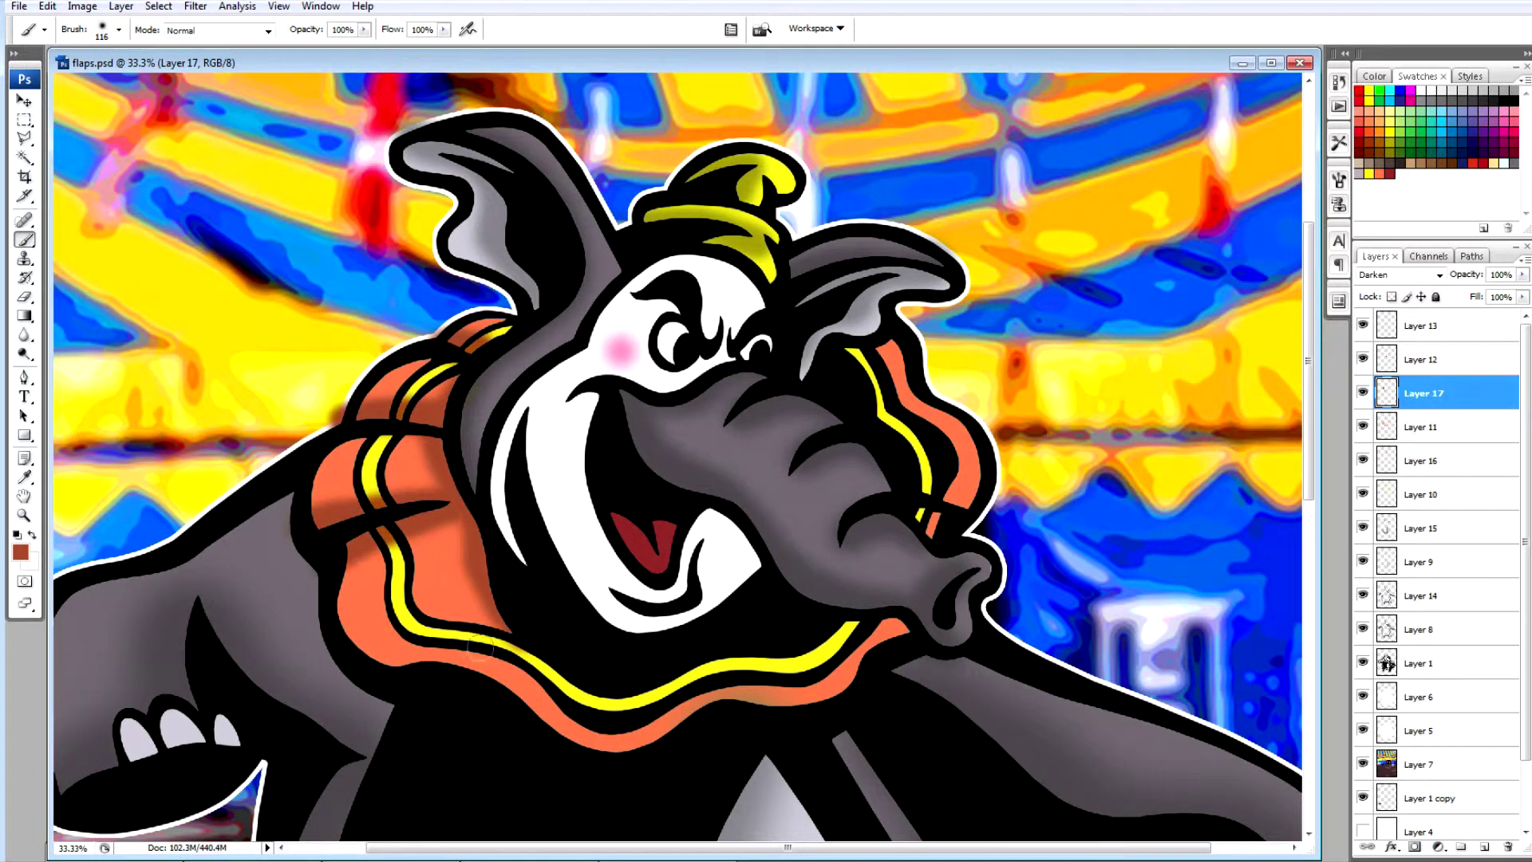
pyautogui.moveTo(890, 347)
pyautogui.mouseDown()
pyautogui.moveTo(946, 399)
pyautogui.moveTo(932, 525)
pyautogui.mouseUp()
pyautogui.moveTo(886, 631)
pyautogui.mouseDown()
pyautogui.moveTo(710, 687)
pyautogui.moveTo(536, 700)
pyautogui.moveTo(387, 618)
pyautogui.moveTo(471, 575)
pyautogui.moveTo(427, 459)
pyautogui.moveTo(439, 390)
pyautogui.mouseUp()
# Raise the saturation of the ruff shading layer to +22 with Hue/Saturation.
pyautogui.click(81, 7)
pyautogui.moveTo(182, 59)
pyautogui.click(319, 192)
pyautogui.click(1070, 398)
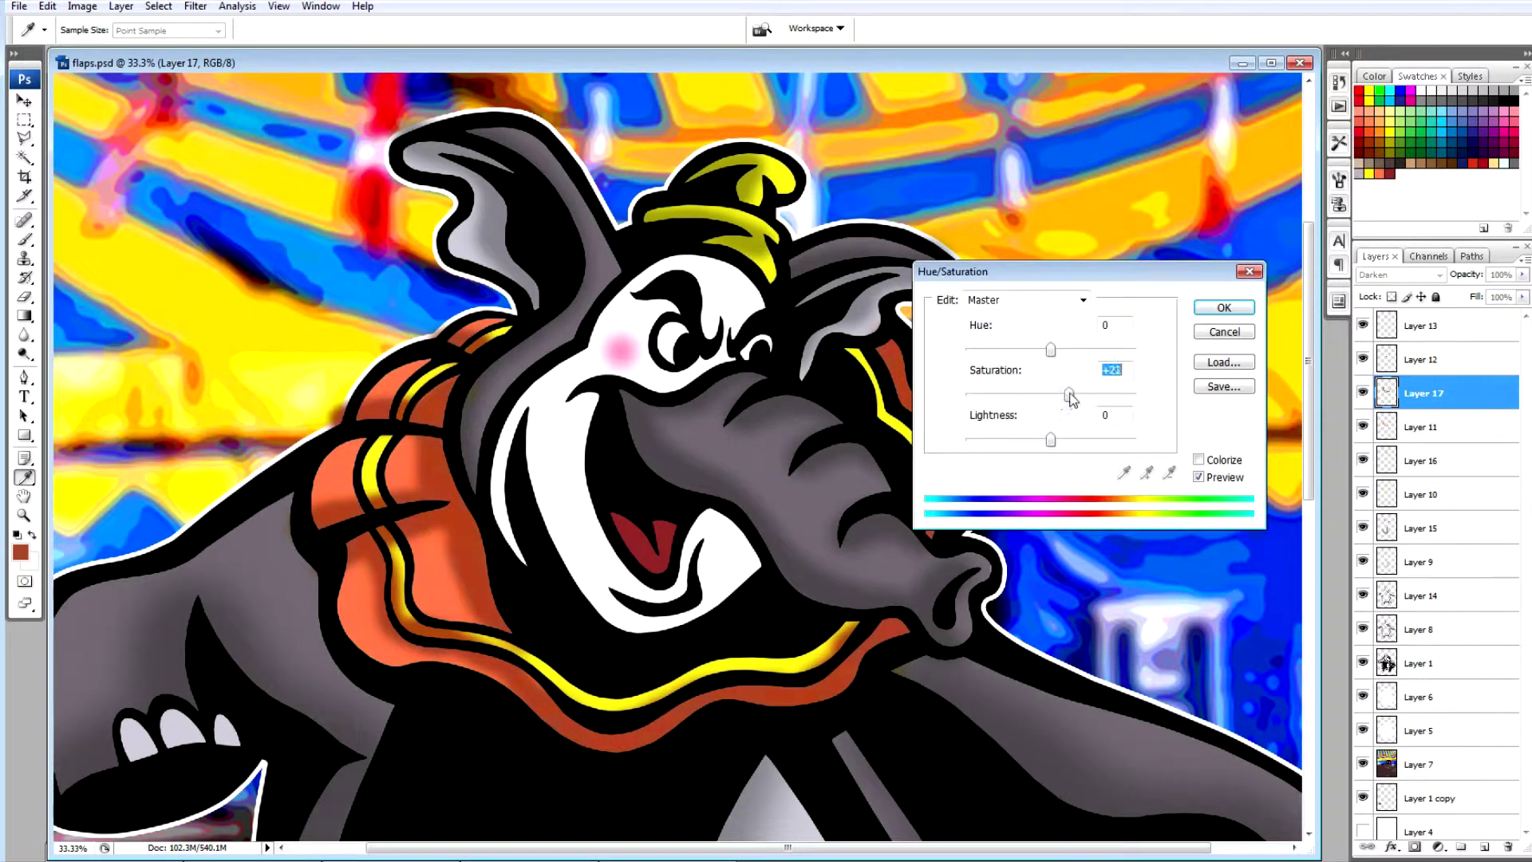
pyautogui.click(1223, 309)
# Delete the ruff shading that lies outside Layer 11's painted areas and clear the selection.
pyautogui.keyDown('ctrl'); pyautogui.click(1387, 430); pyautogui.keyUp('ctrl')
pyautogui.click(158, 7)
pyautogui.click(173, 74)
pyautogui.press('Delete')
pyautogui.hotkey('ctrl', 'd')
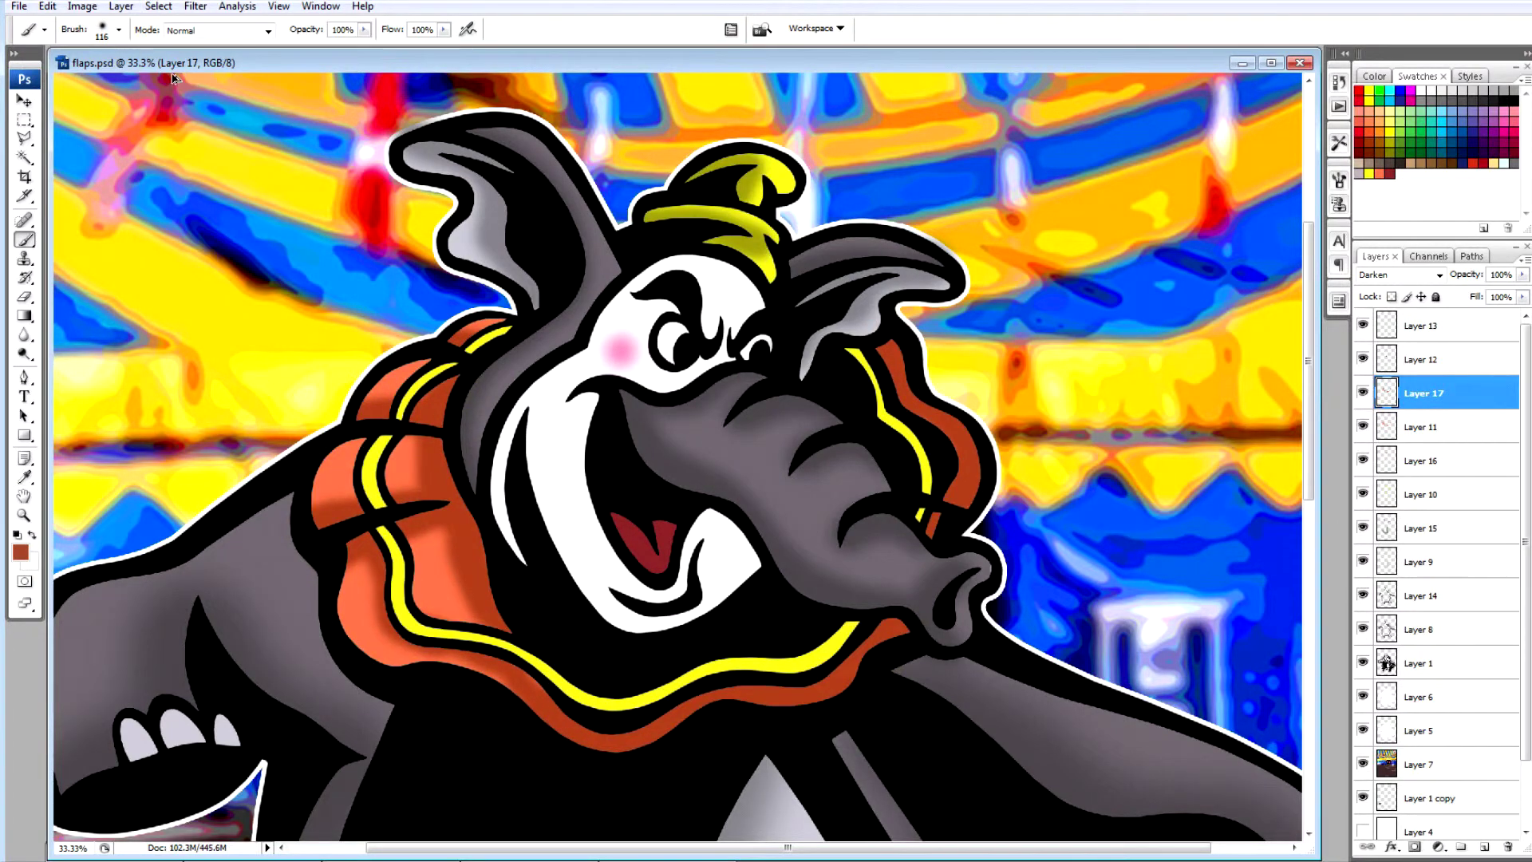
pyautogui.hotkey('ctrl', '-')
pyautogui.hotkey('ctrl', '-')
pyautogui.click(1363, 359)
pyautogui.click(1363, 359)
pyautogui.scroll(-3, 978, 513)
pyautogui.click(20, 551)
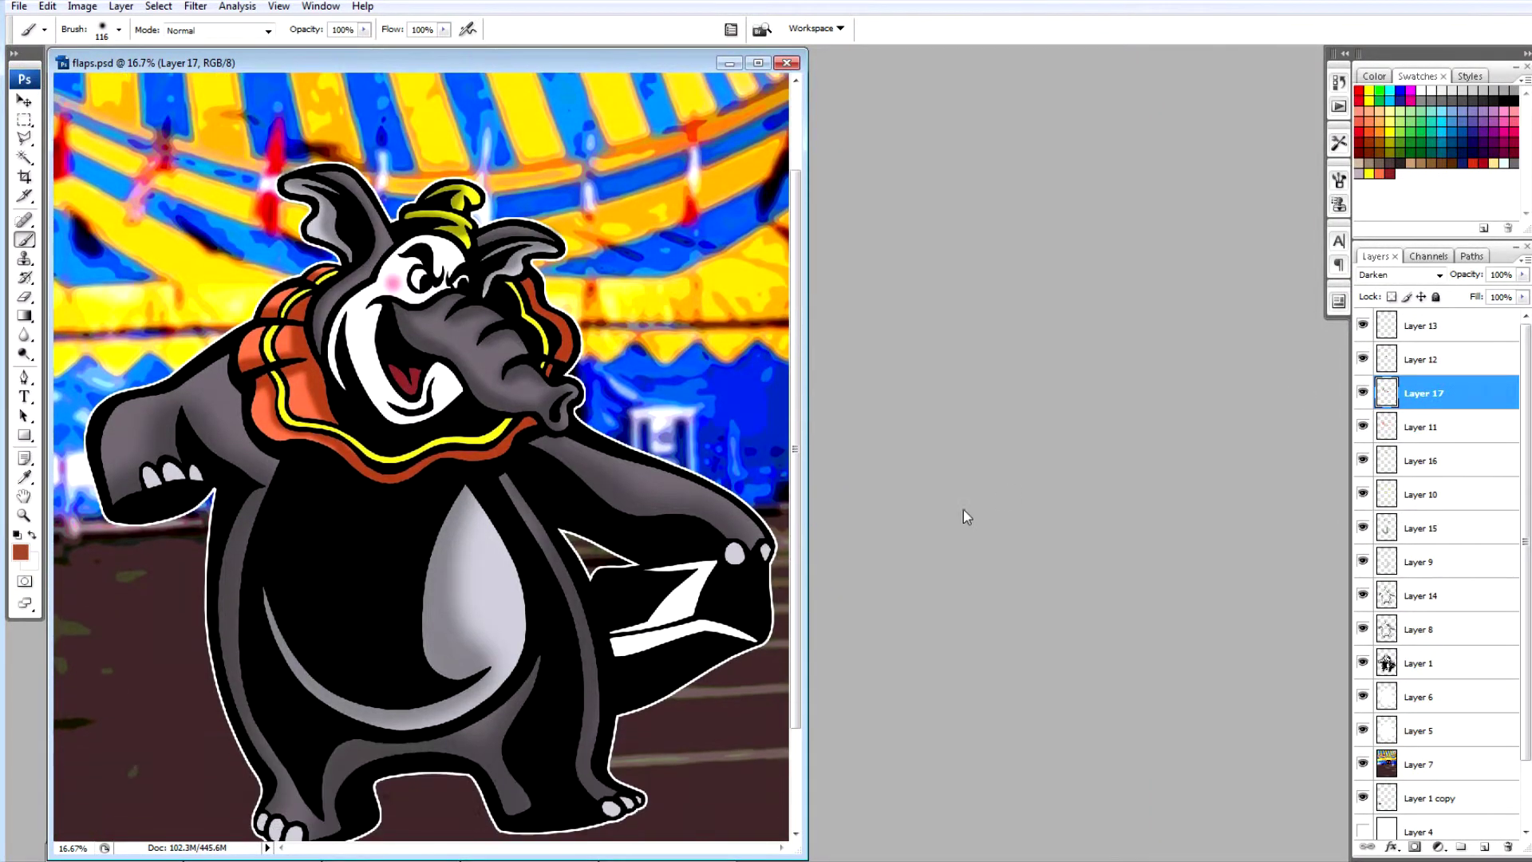
pyautogui.click(1306, 363)
# Create a new layer above Layer 17 and choose a muted tan foreground colour.
pyautogui.click(1484, 848)
pyautogui.click(21, 553)
pyautogui.click(894, 447)
pyautogui.click(1248, 390)
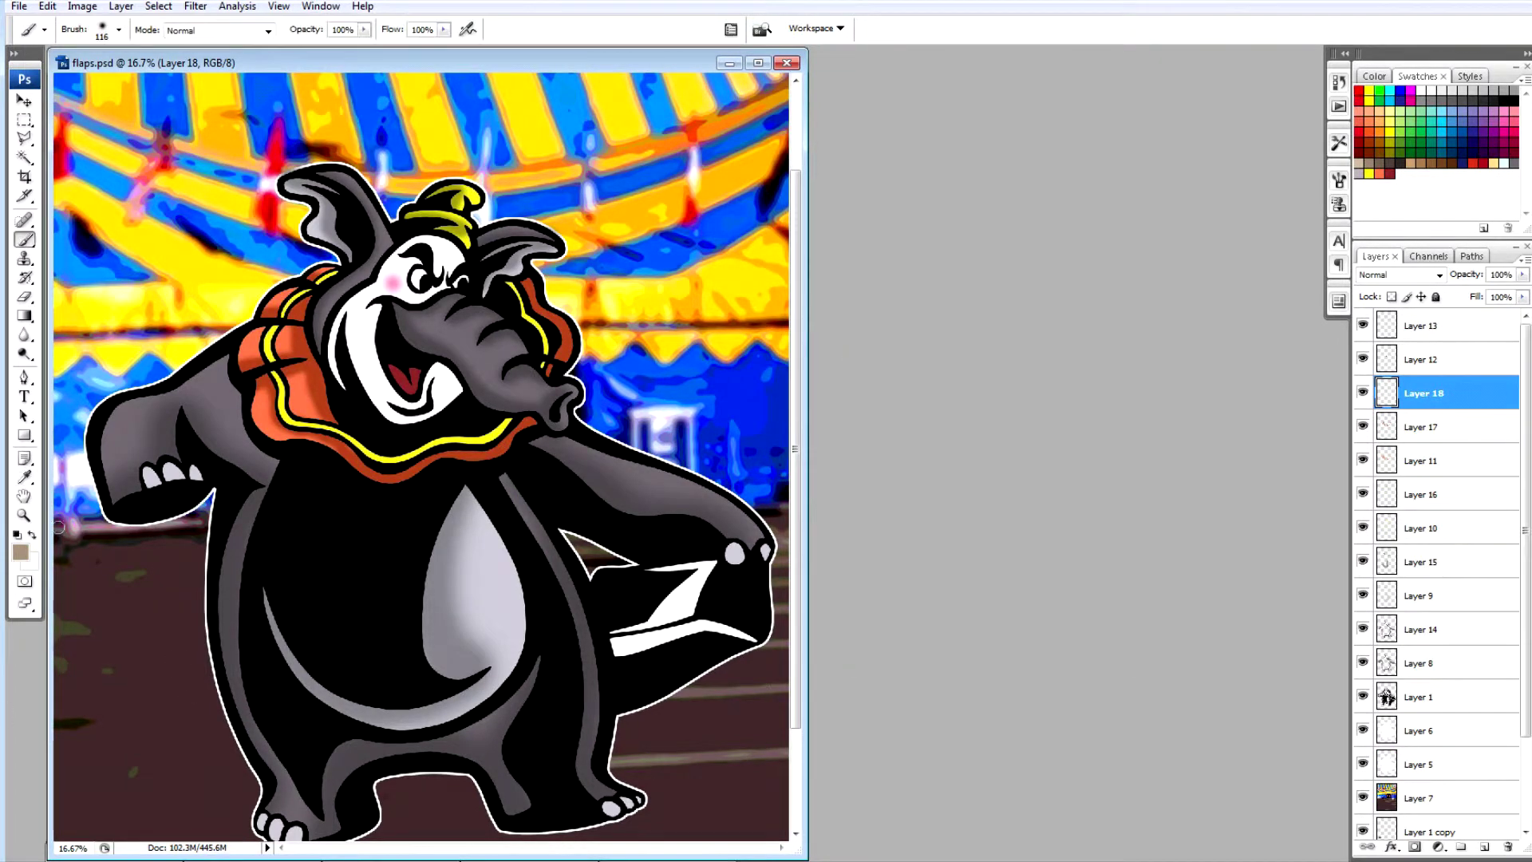
# Paint the white shapes beneath the outstretched arm muted tan and set Layer 18's blend mode to Darken.
pyautogui.moveTo(645, 574)
pyautogui.mouseDown()
pyautogui.moveTo(719, 562)
pyautogui.moveTo(693, 609)
pyautogui.moveTo(624, 618)
pyautogui.moveTo(701, 569)
pyautogui.moveTo(667, 606)
pyautogui.mouseUp()
pyautogui.click(1387, 271)
pyautogui.click(1374, 316)
# Add Layer 19 in Darken mode and paint dark brown shading on the shapes beneath the outstretched arm.
pyautogui.click(20, 552)
pyautogui.click(1248, 390)
pyautogui.click(1485, 848)
pyautogui.hotkey('shift', 'alt', 'k')
pyautogui.moveTo(618, 651); pyautogui.dragTo(615, 643)
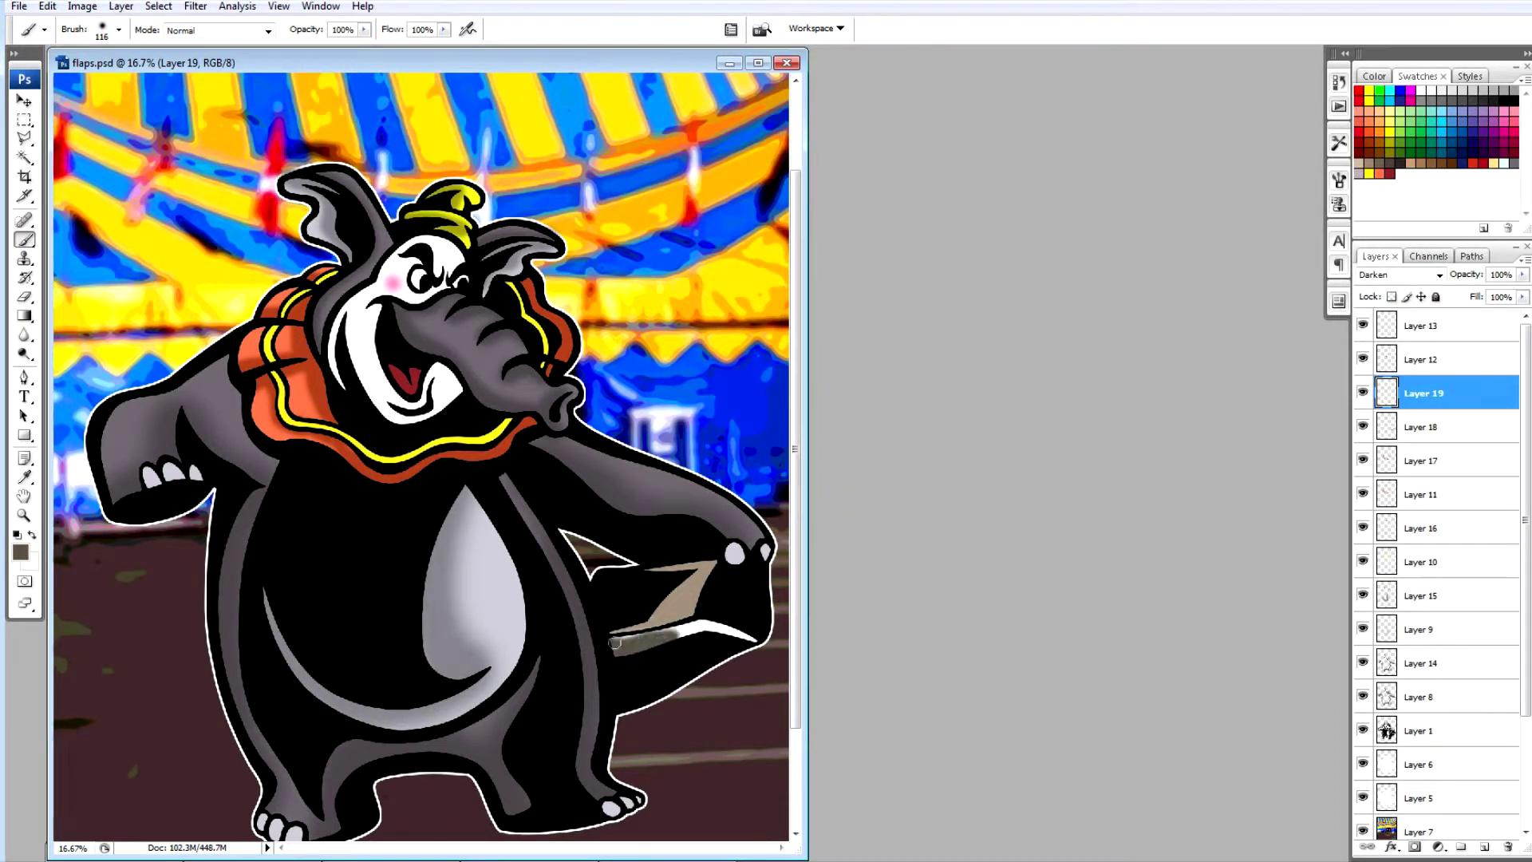
# Raise the saturation of Layer 19's brown shading and of Layer 18's tan colour.
pyautogui.click(82, 6)
pyautogui.moveTo(107, 50)
pyautogui.click(270, 49)
pyautogui.moveTo(1122, 361); pyautogui.dragTo(1172, 362)
pyautogui.click(1403, 243)
pyautogui.click(1423, 427)
pyautogui.click(82, 6)
pyautogui.click(269, 50)
pyautogui.click(1402, 241)
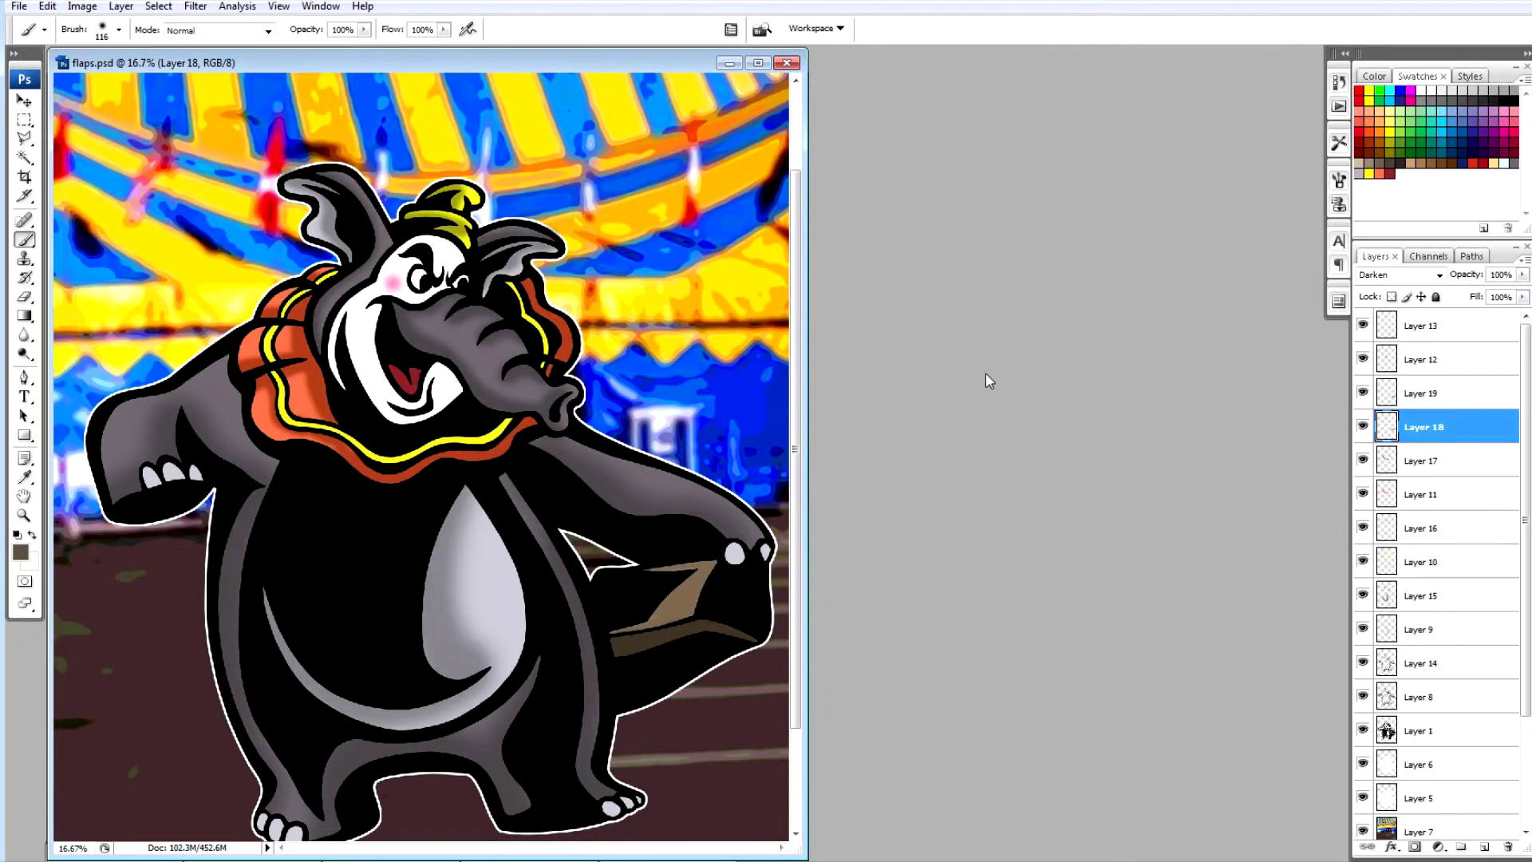
# In flaps-art.psd, move the signature on Layer 1 copy up onto the striped tent above the elephant's raised arm.
pyautogui.hotkey('ctrl', '-')
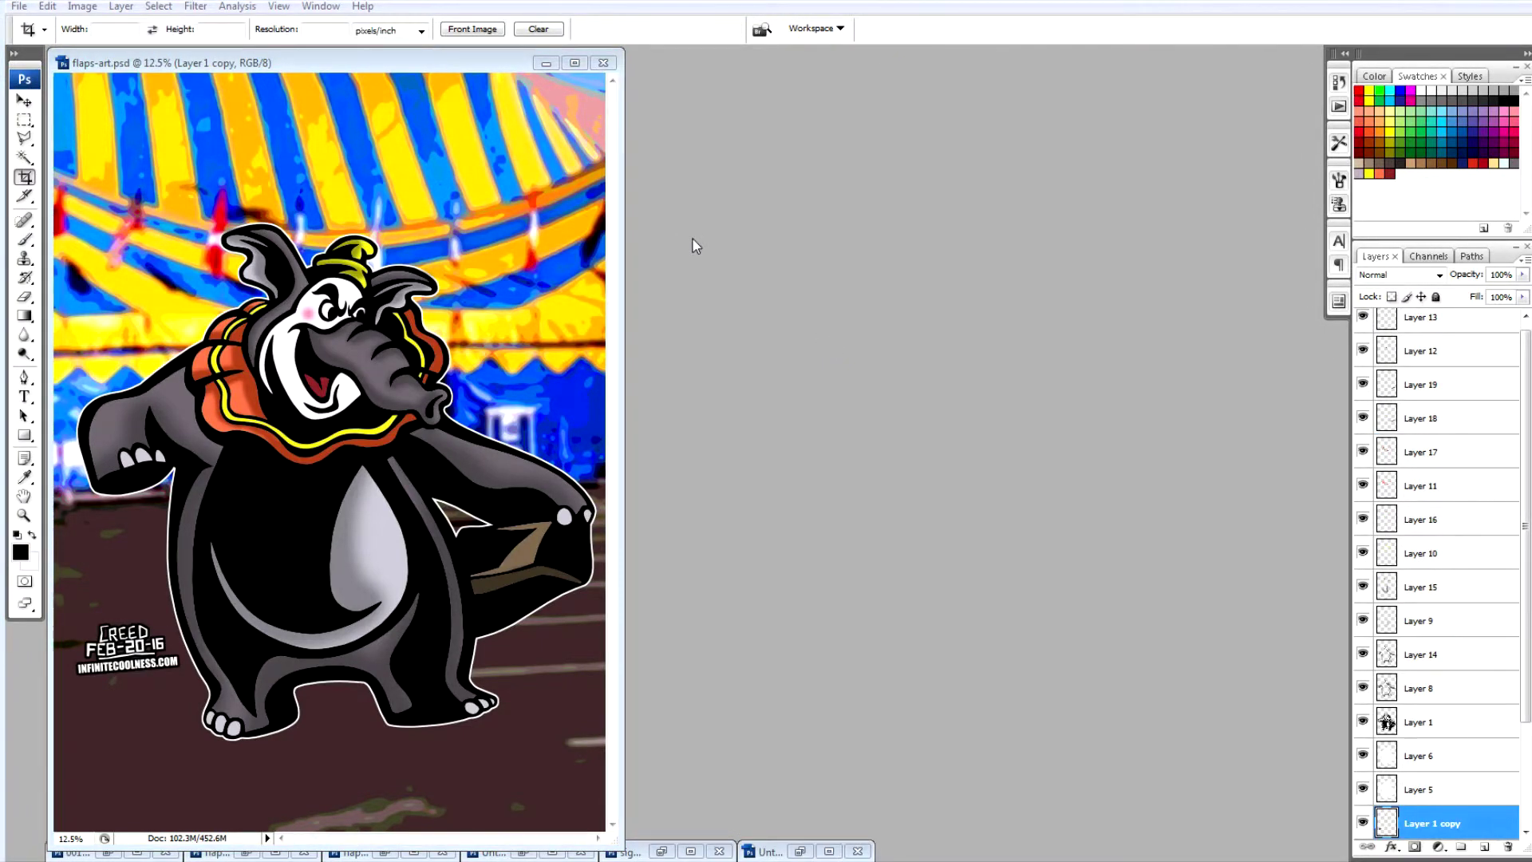
pyautogui.hotkey('ctrl', '-')
pyautogui.hotkey('ctrl', '-')
pyautogui.hotkey('ctrl', '-')
pyautogui.hotkey('ctrl', '-')
pyautogui.moveTo(246, 332); pyautogui.dragTo(1248, 765)
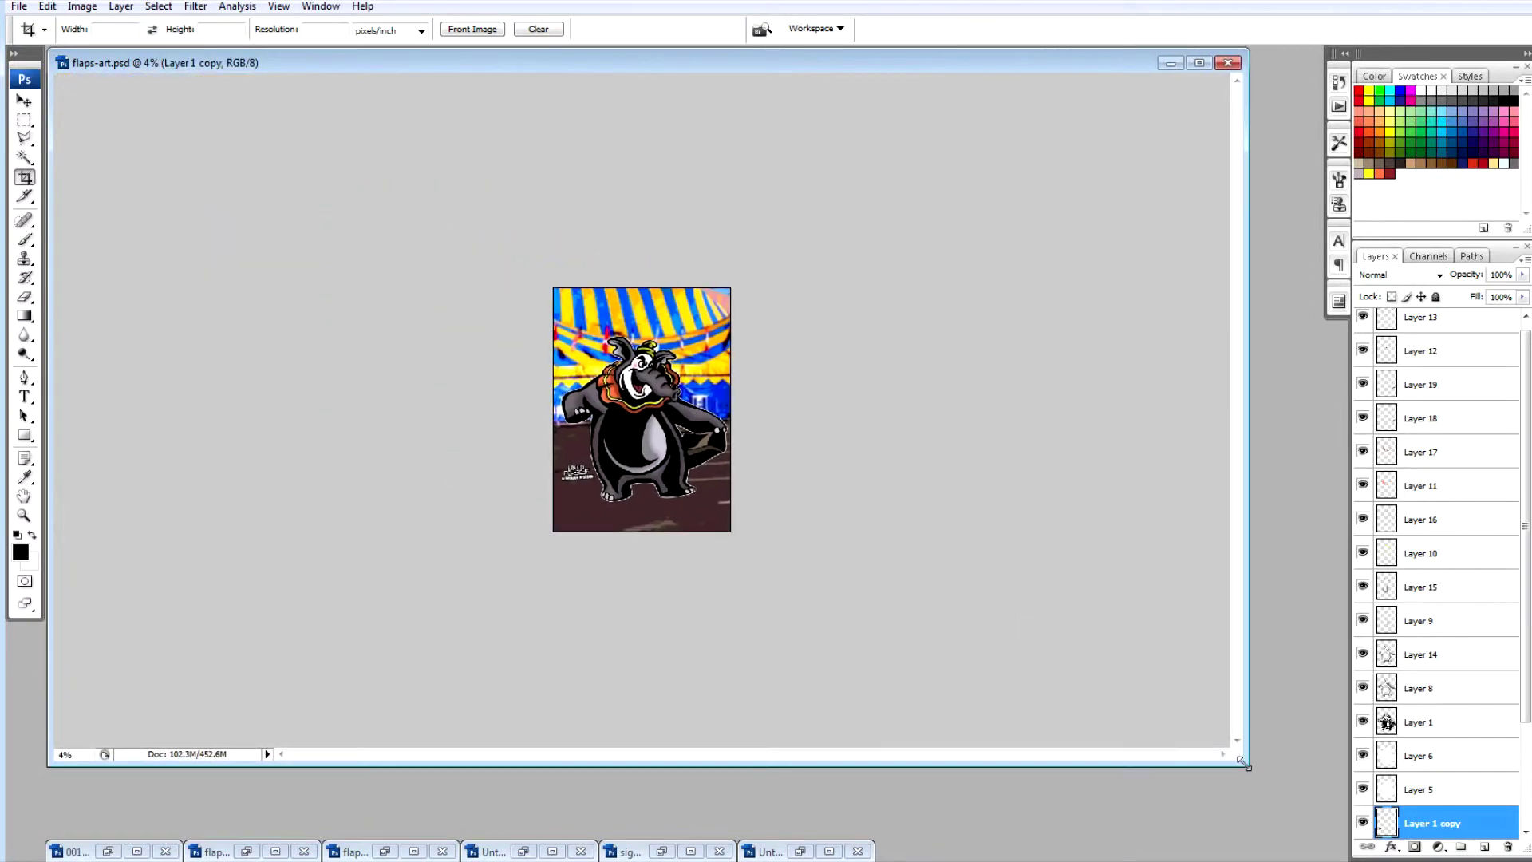
pyautogui.press('v')
pyautogui.moveTo(581, 474); pyautogui.dragTo(585, 328)
# Move the signature layer, Layer 1 copy, to the top of the layer stack.
pyautogui.click(1448, 778)
pyautogui.scroll(-3, 1446, 766)
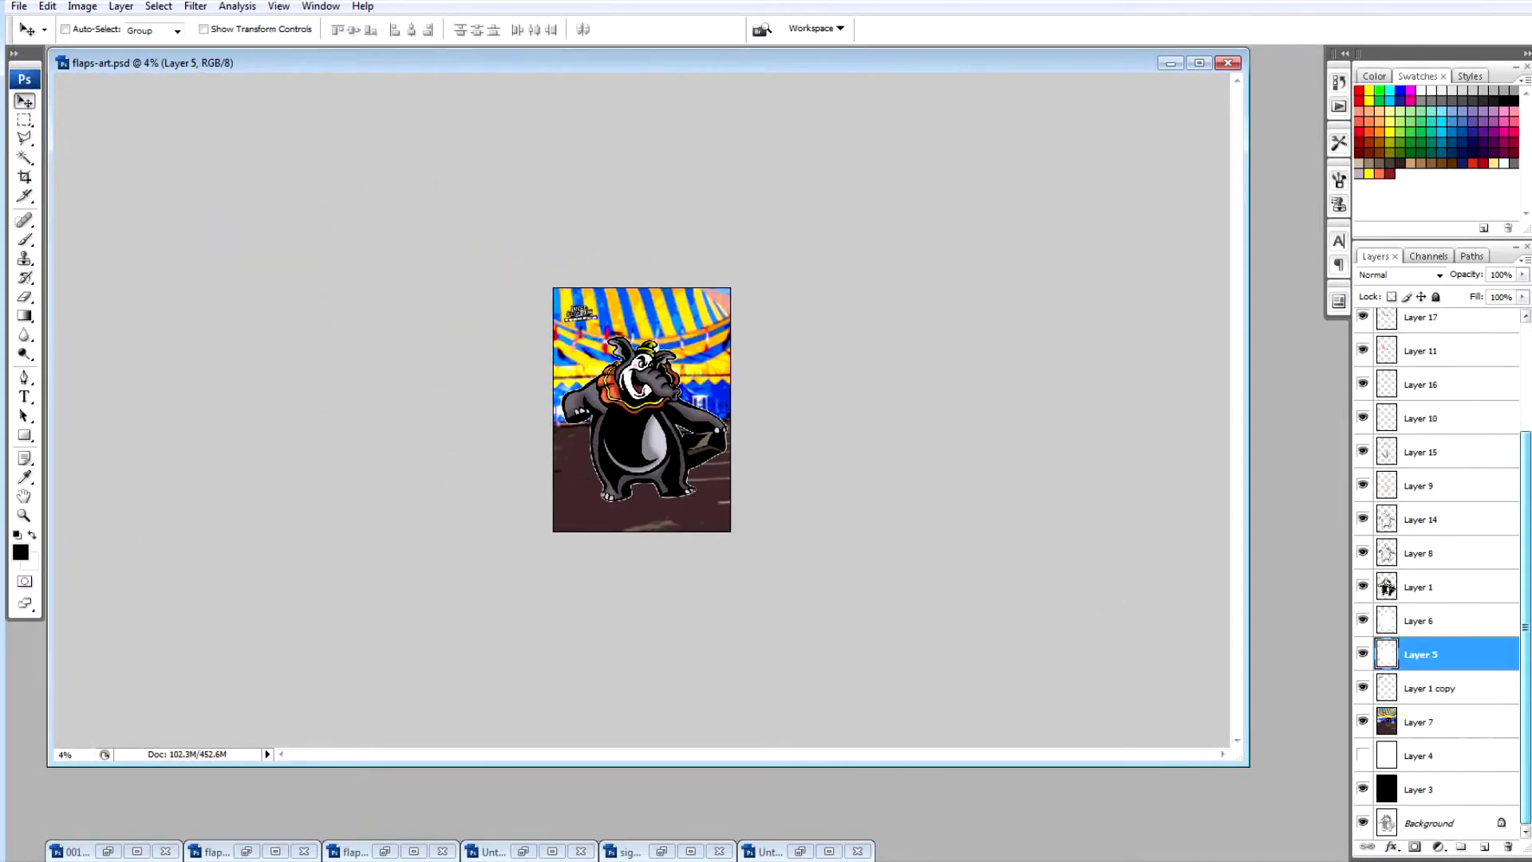
pyautogui.moveTo(1443, 688); pyautogui.dragTo(1459, 320)
# Select Layer 13 through Layer 7 and scale the elephant and background together to 180.6%, framing the upper body.
pyautogui.click(1437, 359)
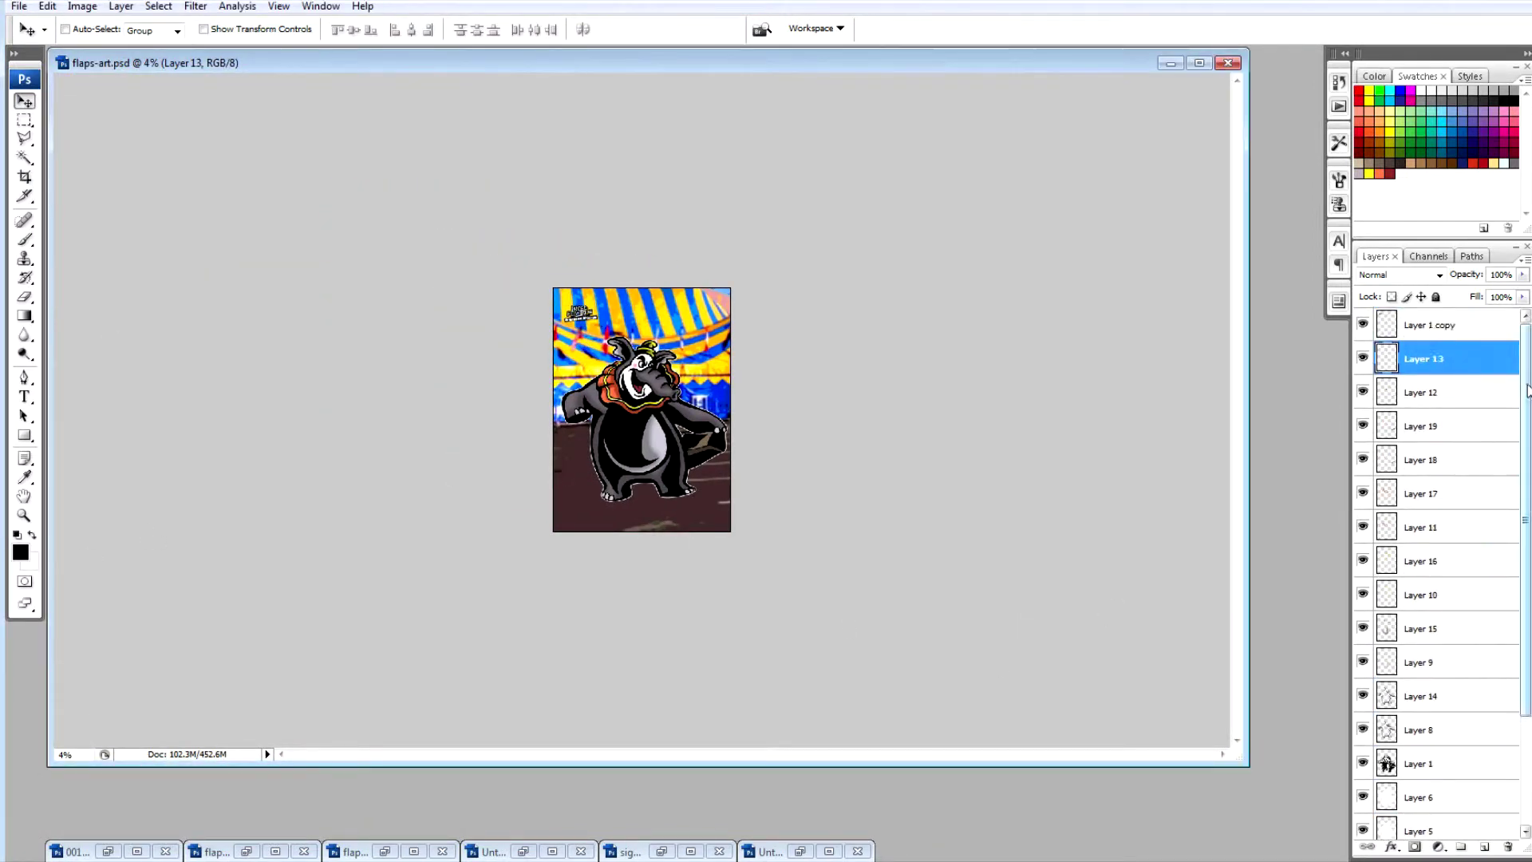
pyautogui.scroll(-3, 1429, 559)
pyautogui.keyDown('shift'); pyautogui.click(1417, 723); pyautogui.keyUp('shift')
pyautogui.click(50, 8)
pyautogui.click(80, 297)
pyautogui.moveTo(553, 532); pyautogui.dragTo(568, 591)
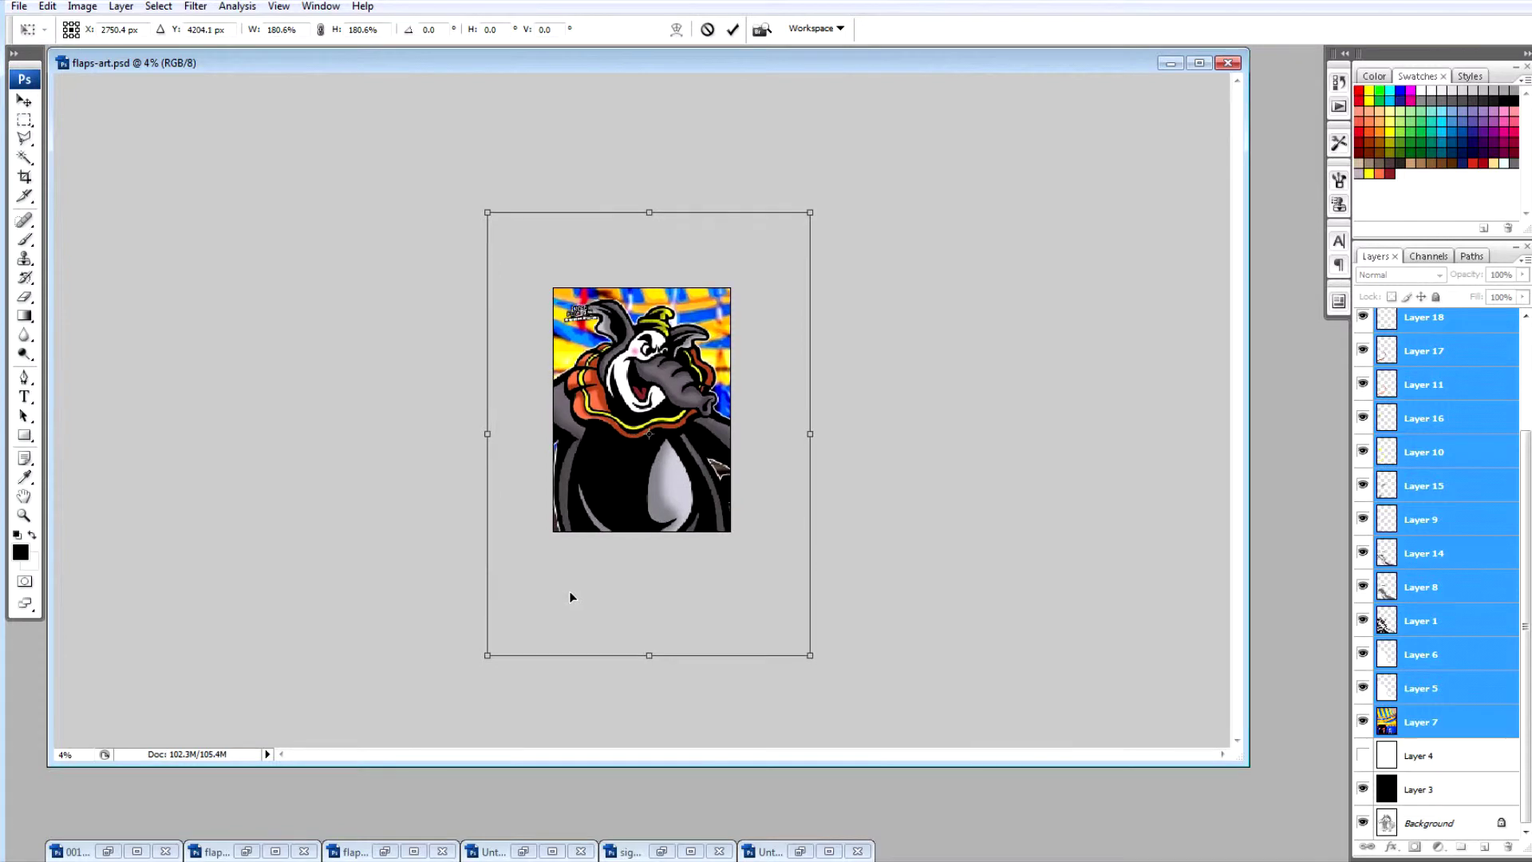
pyautogui.press('Return')
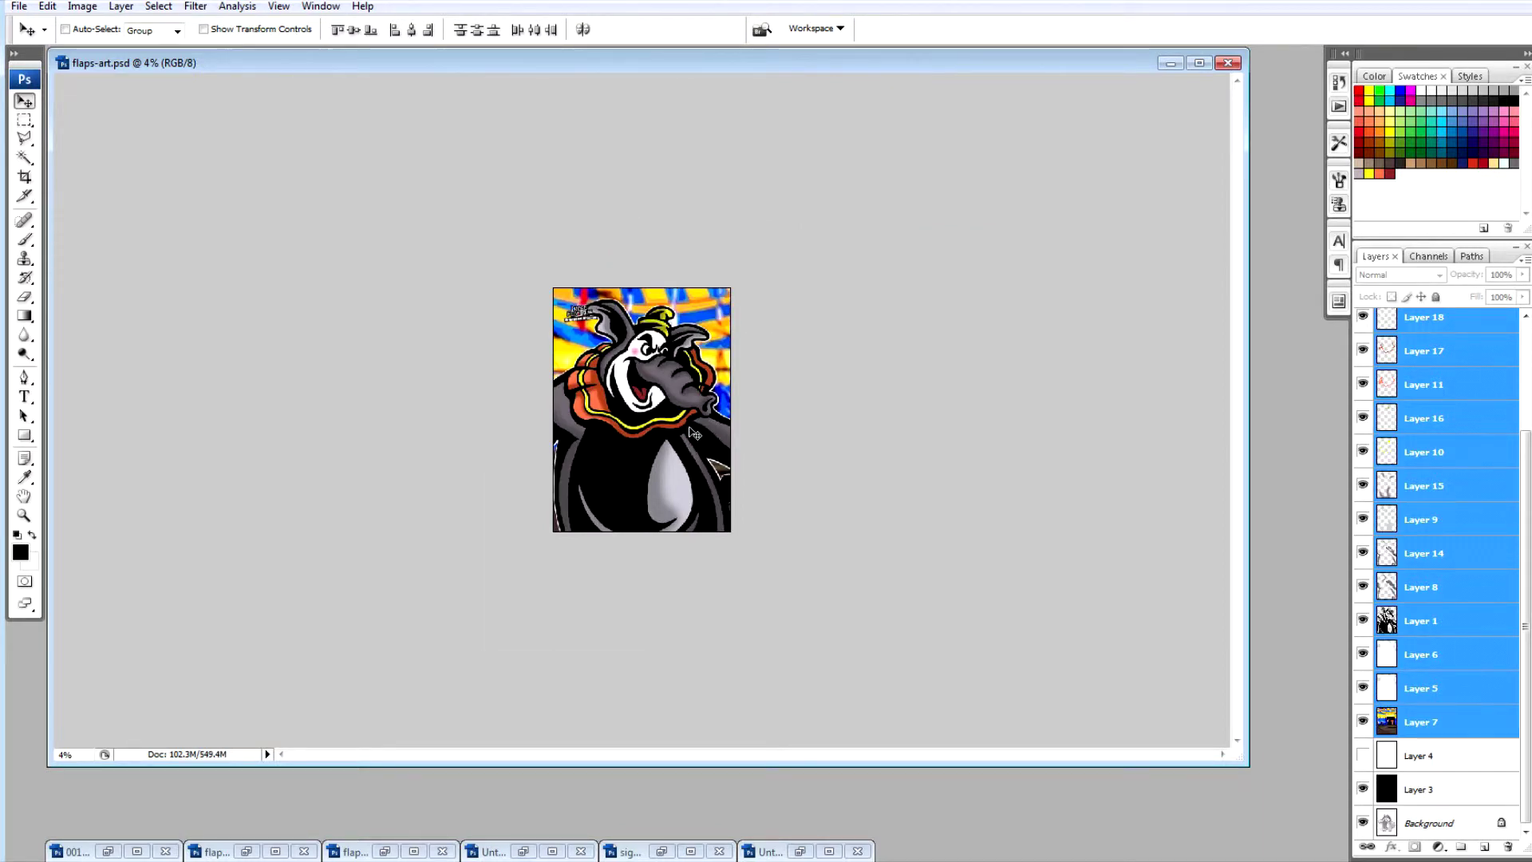
# Select the signature layer and move the signature slightly lower, beside the elephant's large ear.
pyautogui.scroll(3, 1409, 335)
pyautogui.click(1409, 335)
pyautogui.moveTo(583, 328); pyautogui.dragTo(578, 348)
pyautogui.hotkey('ctrl', '+')
pyautogui.hotkey('ctrl', '+')
pyautogui.hotkey('ctrl', '+')
pyautogui.hotkey('ctrl', '+')
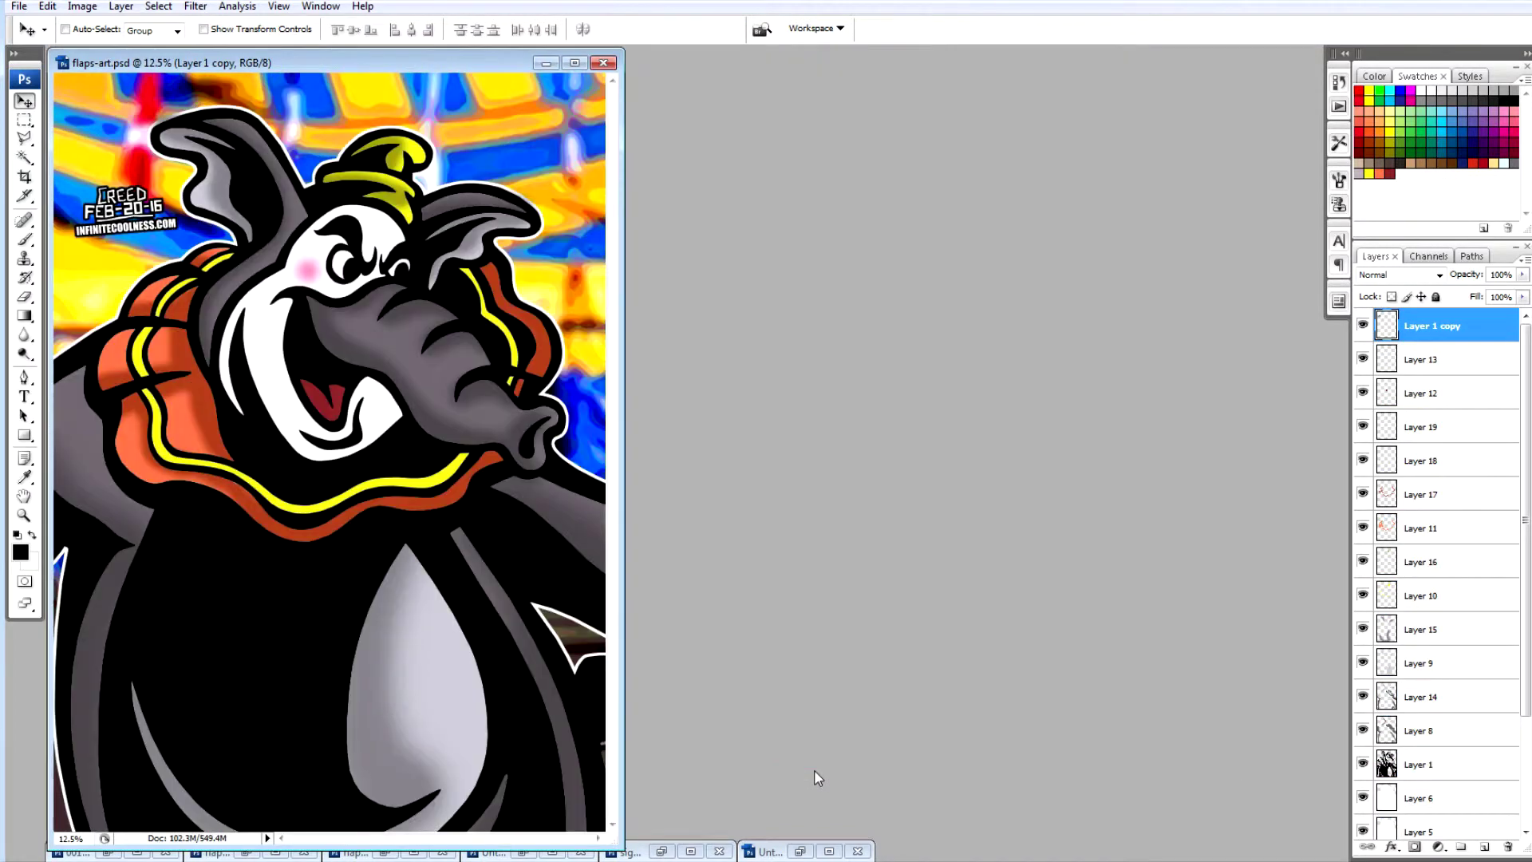
# Select Layer 13 through Layer 7 again, scale them to 107.4% and nudge the artwork within the canvas.
pyautogui.hotkey('ctrl', '-')
pyautogui.hotkey('ctrl', '-')
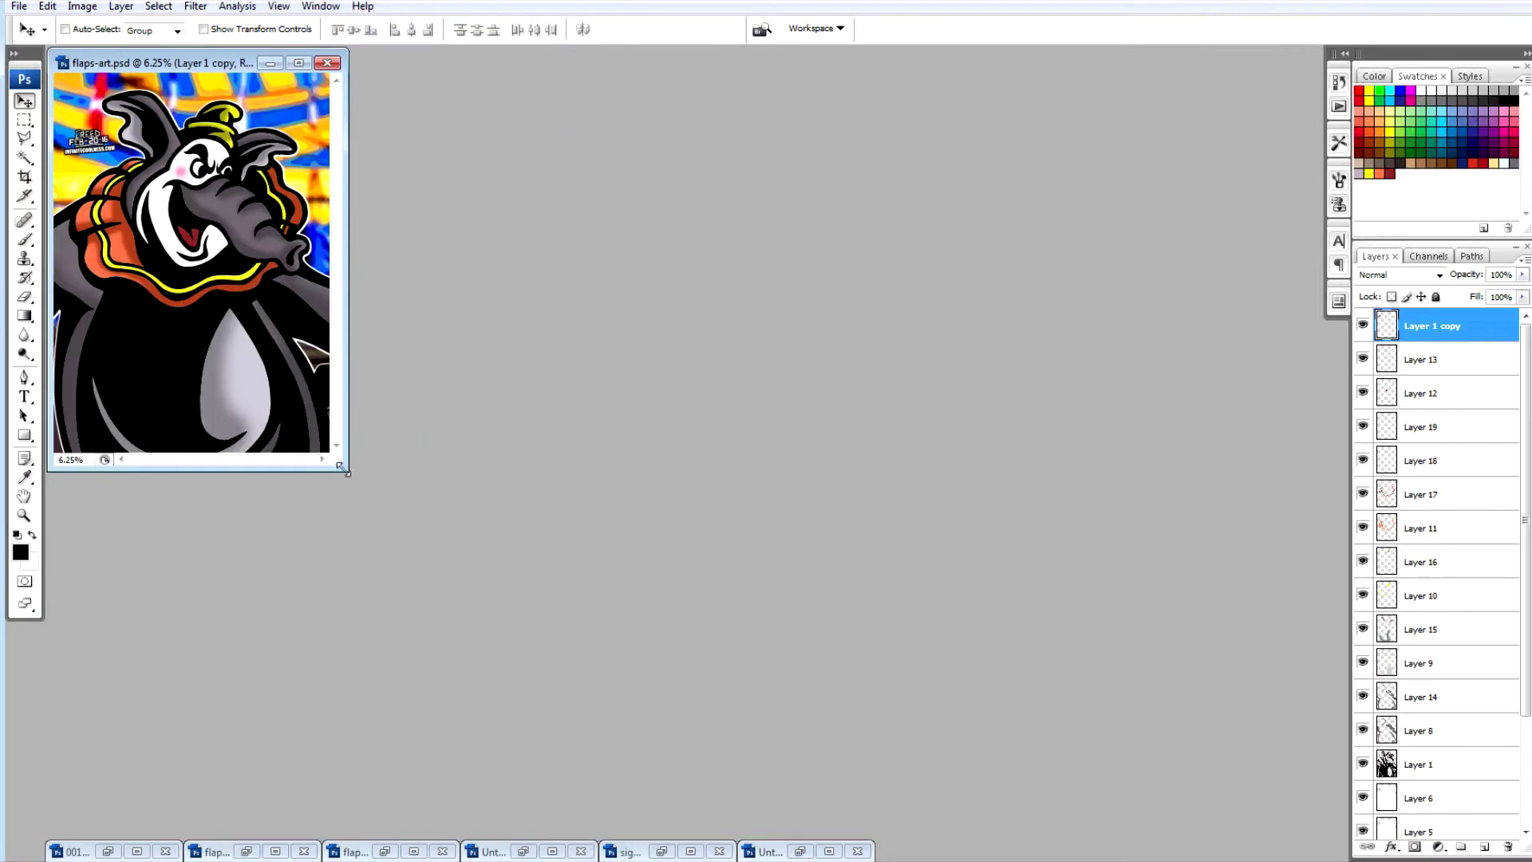
pyautogui.moveTo(348, 472); pyautogui.dragTo(1182, 757)
pyautogui.click(47, 5)
pyautogui.click(1429, 359)
pyautogui.scroll(-2, 1432, 806)
pyautogui.keyDown('shift'); pyautogui.click(1433, 806); pyautogui.keyUp('shift')
pyautogui.click(47, 6)
pyautogui.moveTo(80, 311)
pyautogui.click(335, 339)
pyautogui.moveTo(1181, 758); pyautogui.dragTo(1325, 859)
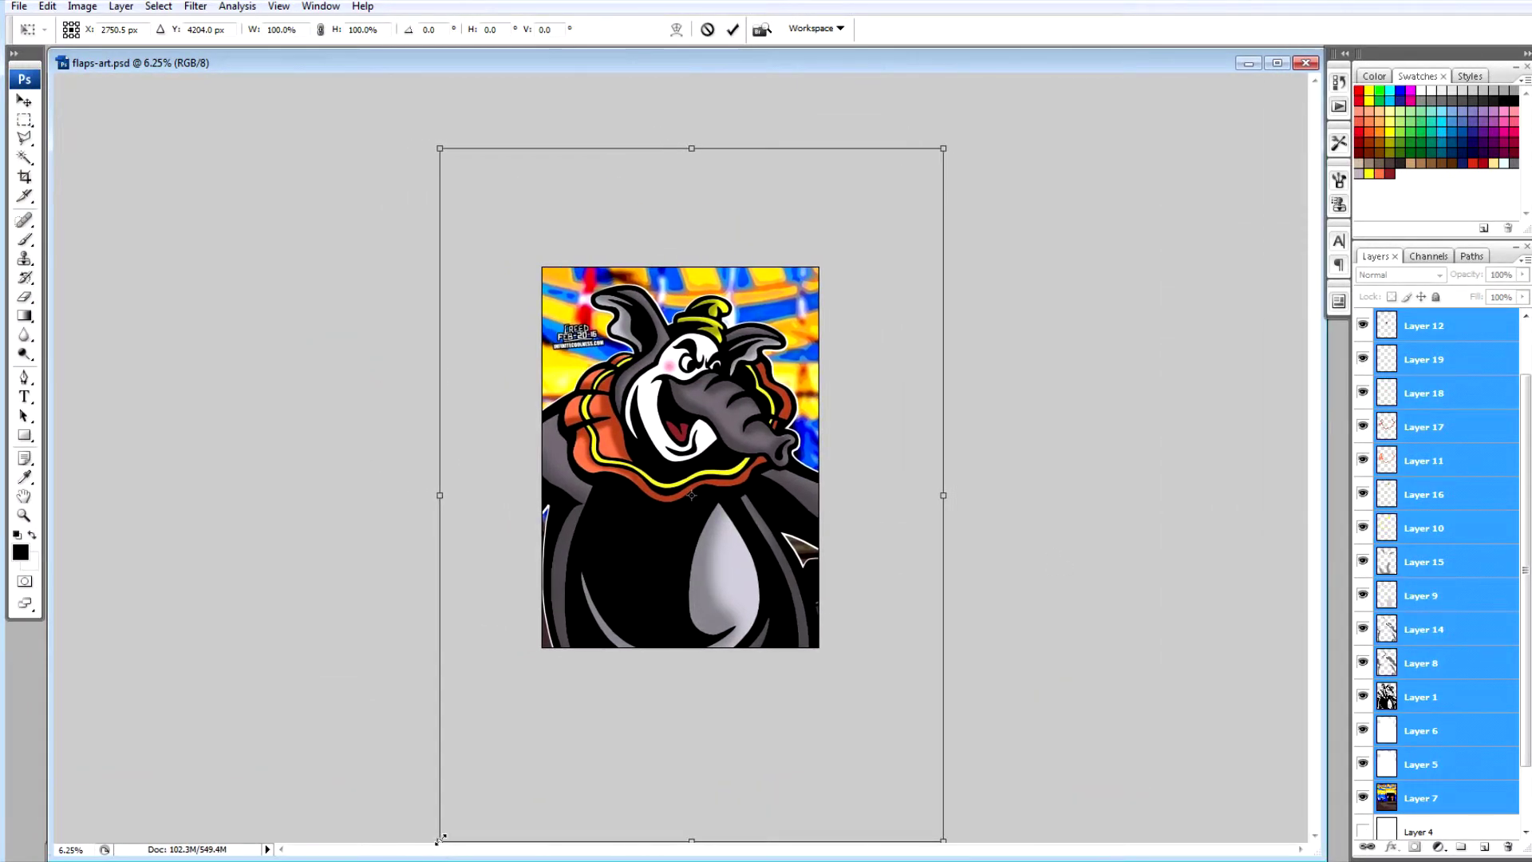
pyautogui.moveTo(441, 839); pyautogui.dragTo(404, 860)
pyautogui.moveTo(664, 721); pyautogui.dragTo(680, 704)
pyautogui.press('Return')
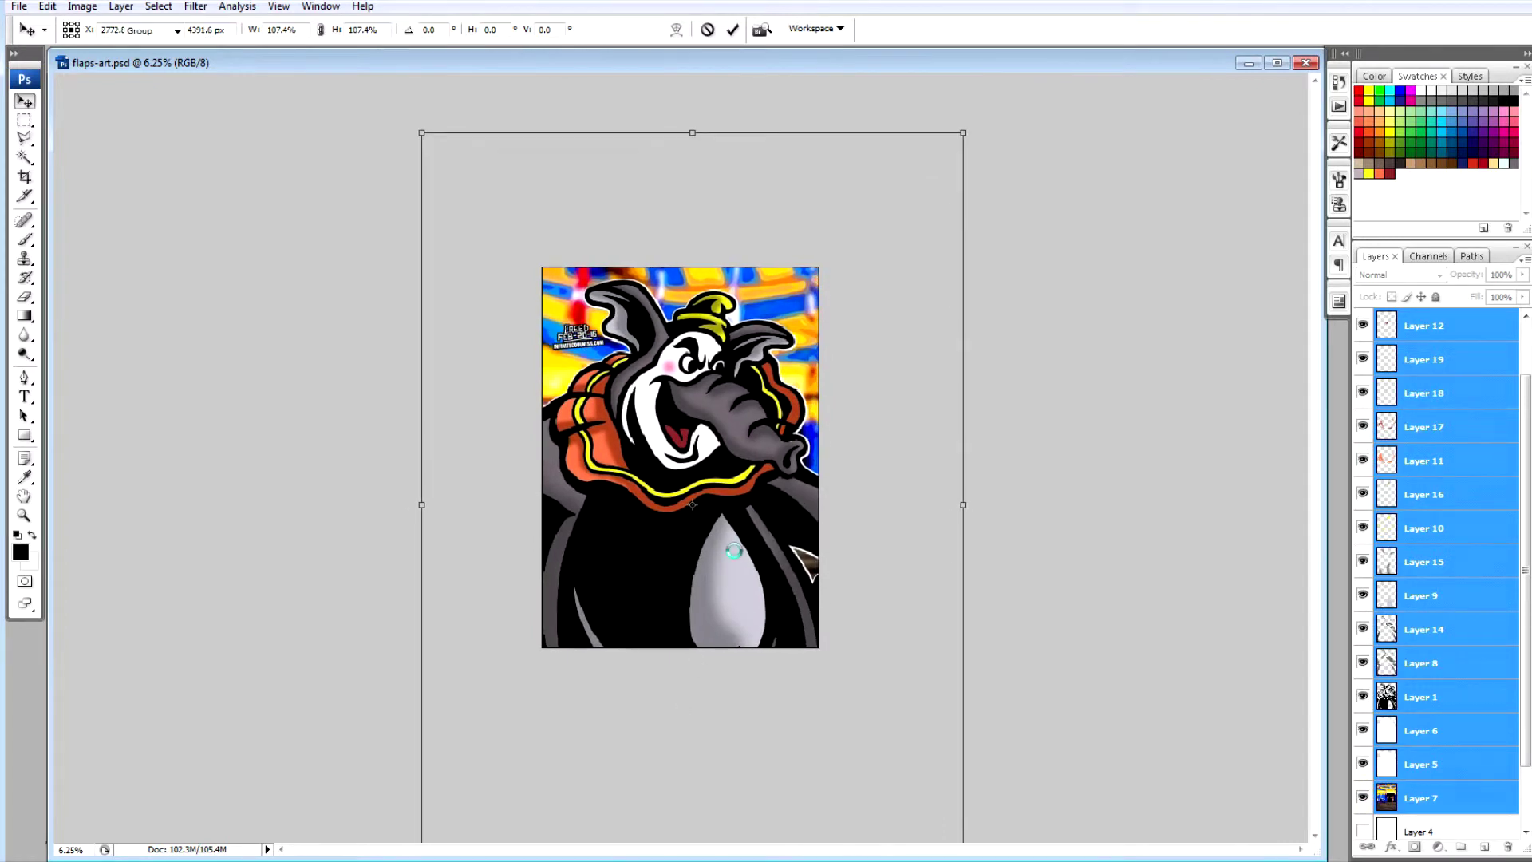
pyautogui.press('Return')
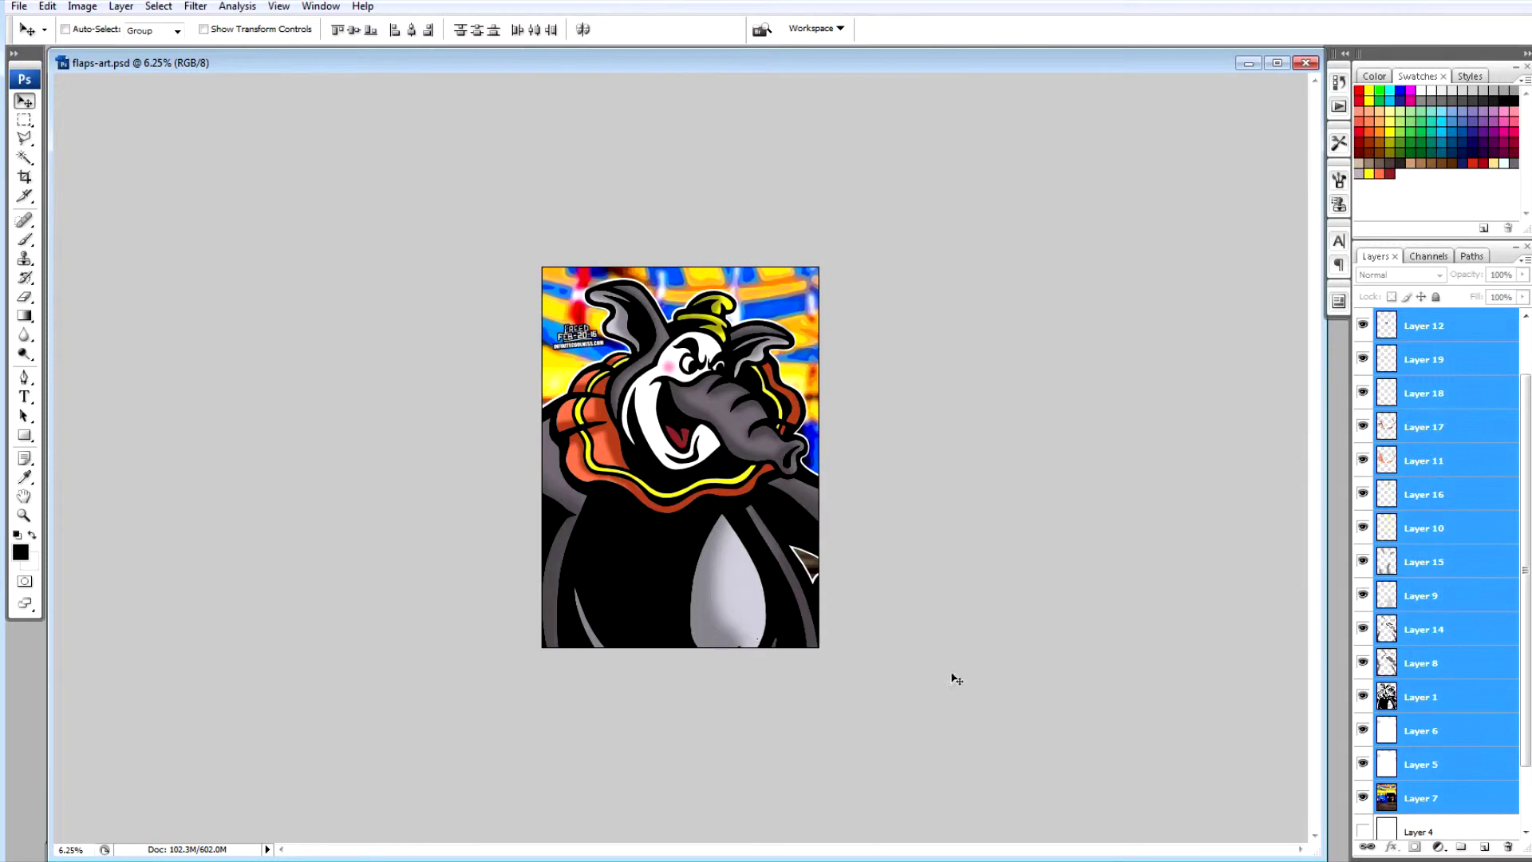
# Copy the red "FLAPS THE ELEPHANT!" text from Untitled-2 above Layer 1 copy and place it along the artwork's lower edge.
pyautogui.hotkey('ctrl', '0')
pyautogui.click(800, 851)
pyautogui.click(458, 63)
pyautogui.click(1436, 324)
pyautogui.moveTo(955, 226); pyautogui.dragTo(343, 791)
pyautogui.doubleClick(343, 791)
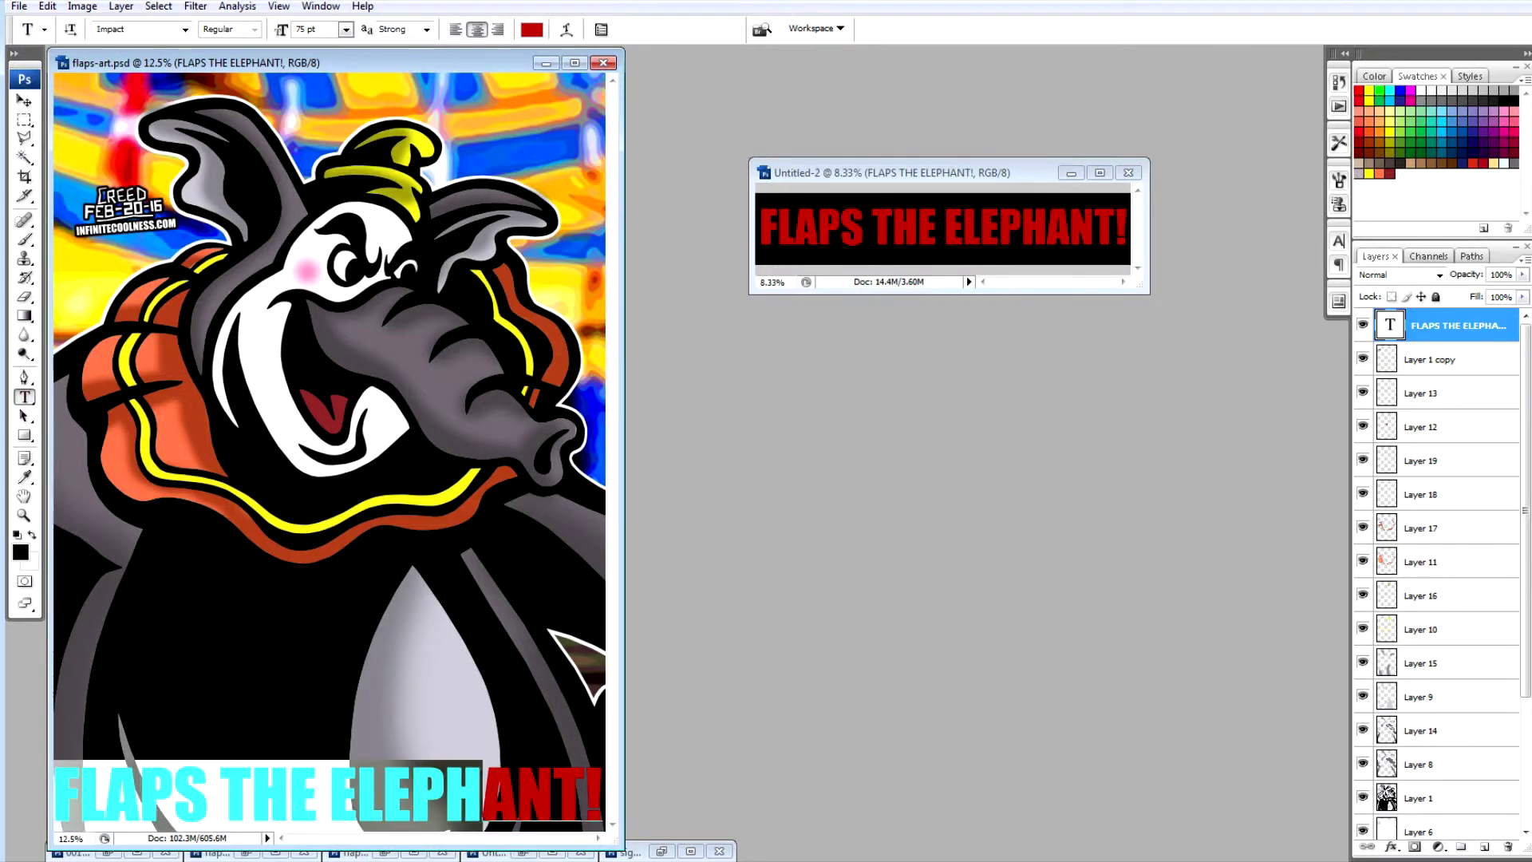
pyautogui.click(24, 100)
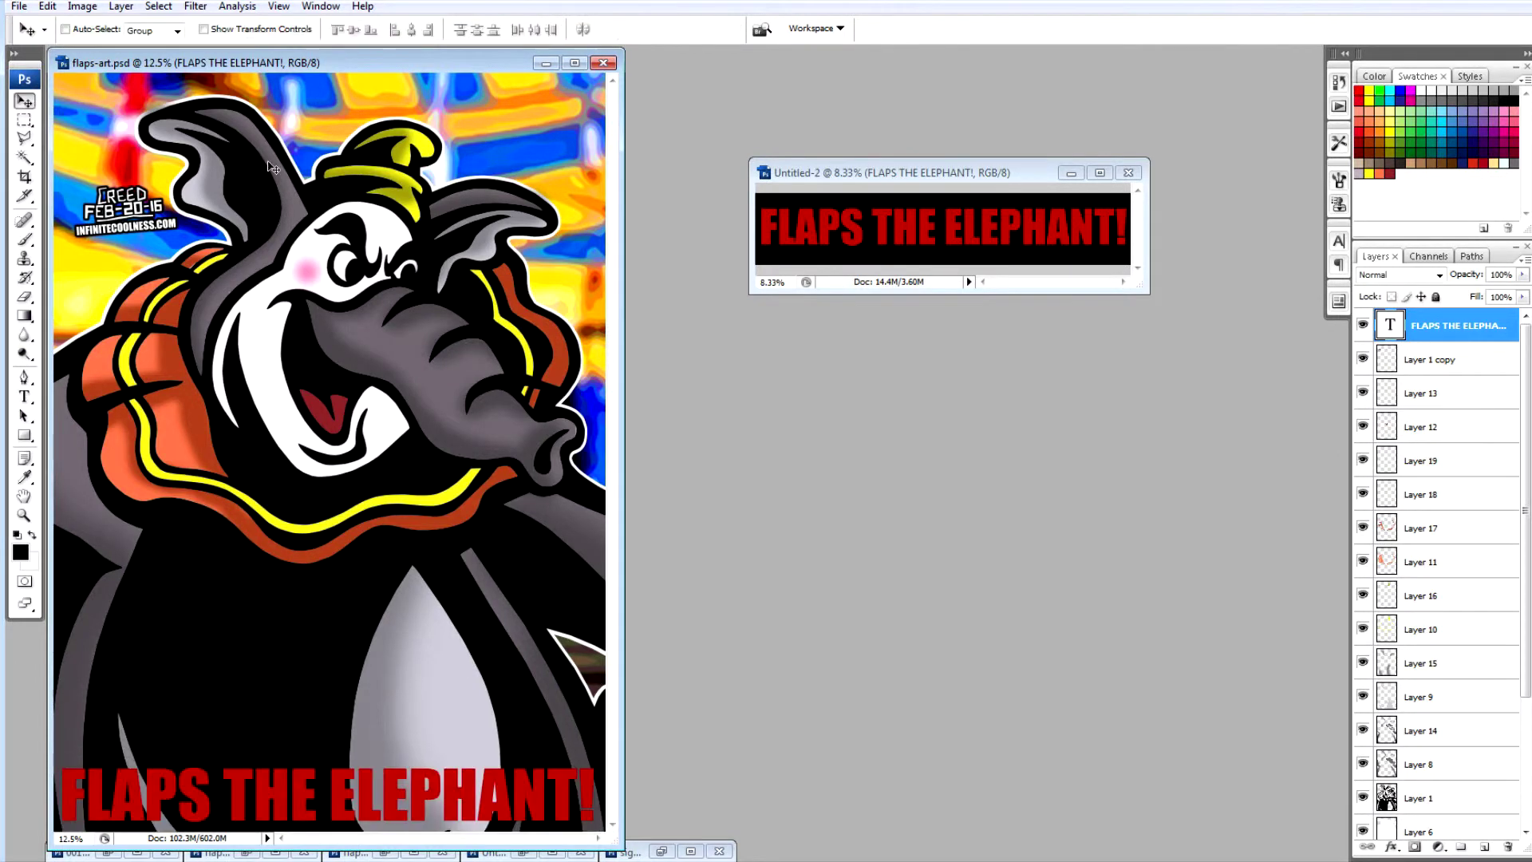
# Create Layer 20 beneath the title text, load the lettering as a selection and stroke its outline.
pyautogui.click(1436, 359)
pyautogui.click(1484, 847)
pyautogui.keyDown('ctrl'); pyautogui.click(1389, 325); pyautogui.keyUp('ctrl')
pyautogui.click(47, 6)
pyautogui.click(96, 274)
pyautogui.click(548, 361)
# Add a 66 px black stroke outside the title lettering on Layer 20.
pyautogui.click(48, 7)
pyautogui.click(96, 274)
pyautogui.write('66')
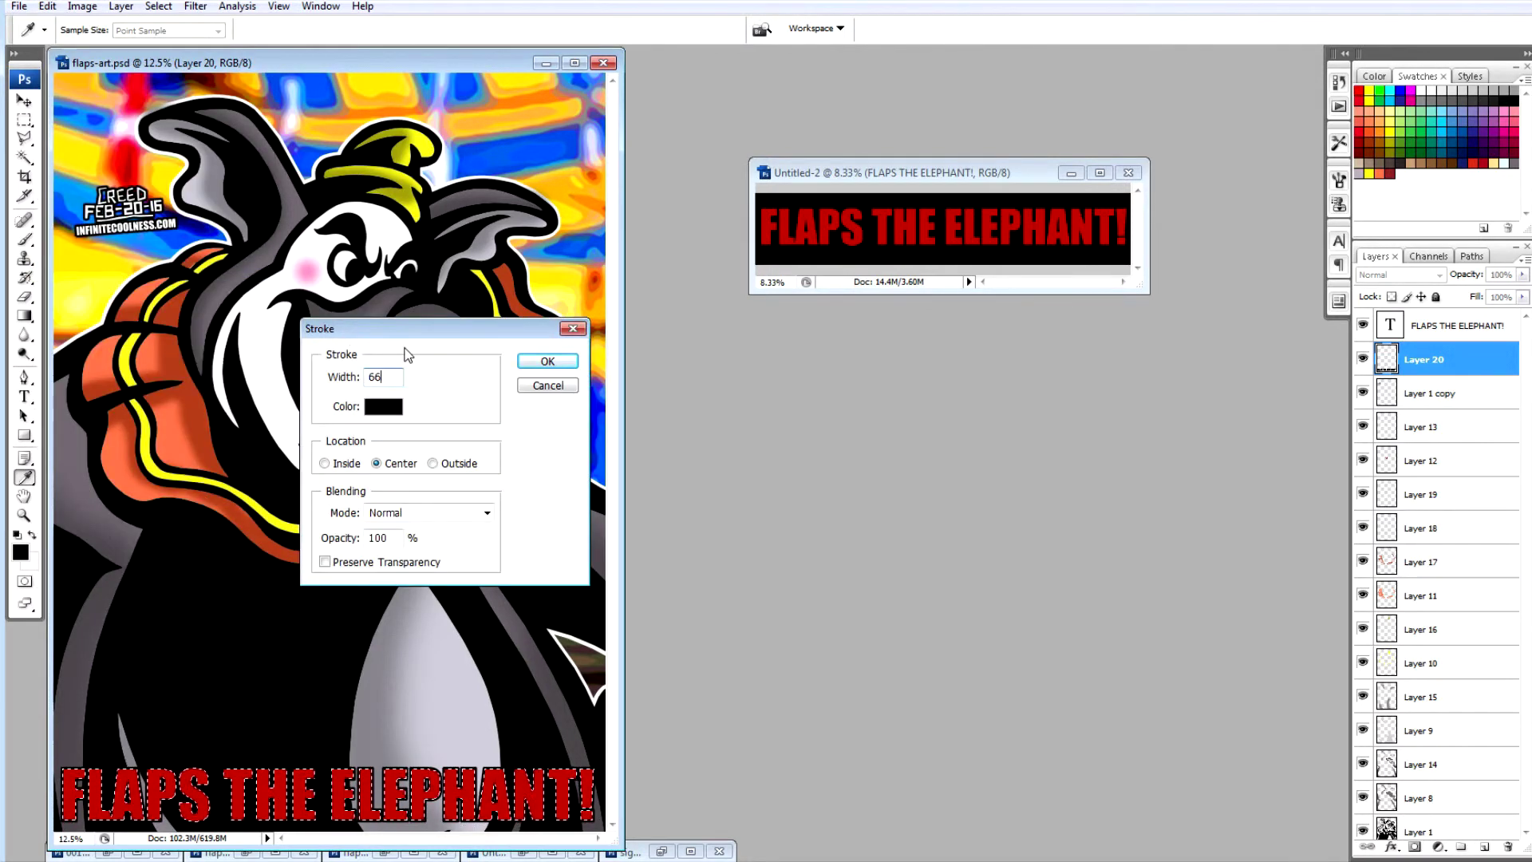
pyautogui.click(432, 463)
pyautogui.click(548, 361)
# Clear the selection and soften the title's black outline with a blur filter.
pyautogui.hotkey('ctrl', 'd')
pyautogui.click(195, 7)
pyautogui.moveTo(223, 181)
pyautogui.click(423, 245)
pyautogui.click(1323, 259)
# Add Layer 21 above the signature layer and paint a black band behind the title with a hard 215 px brush.
pyautogui.click(1445, 393)
pyautogui.click(1484, 846)
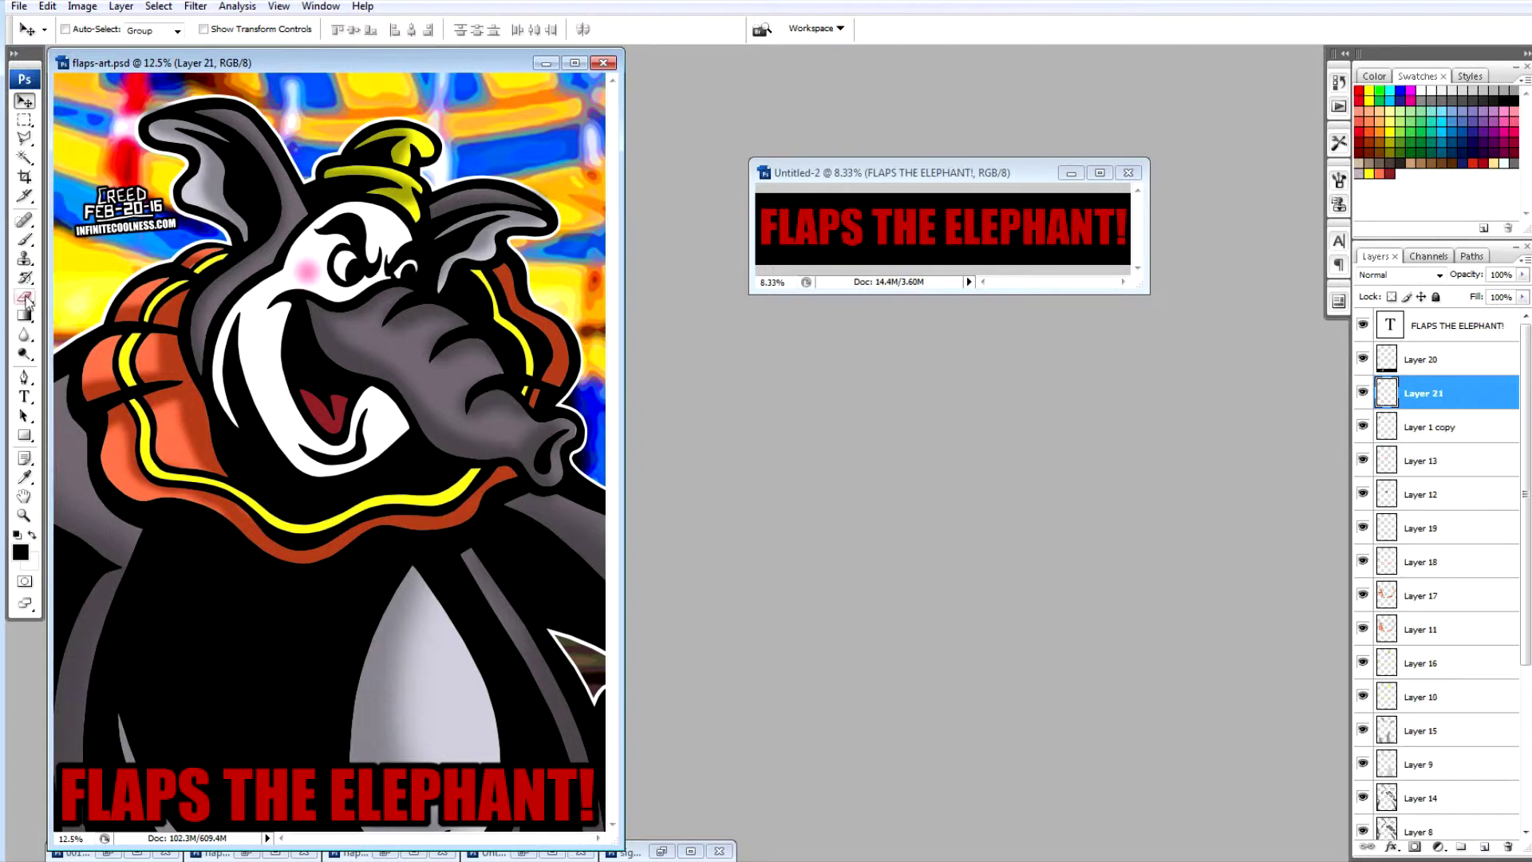
pyautogui.click(24, 239)
pyautogui.click(118, 30)
pyautogui.click(180, 136)
pyautogui.press('Return')
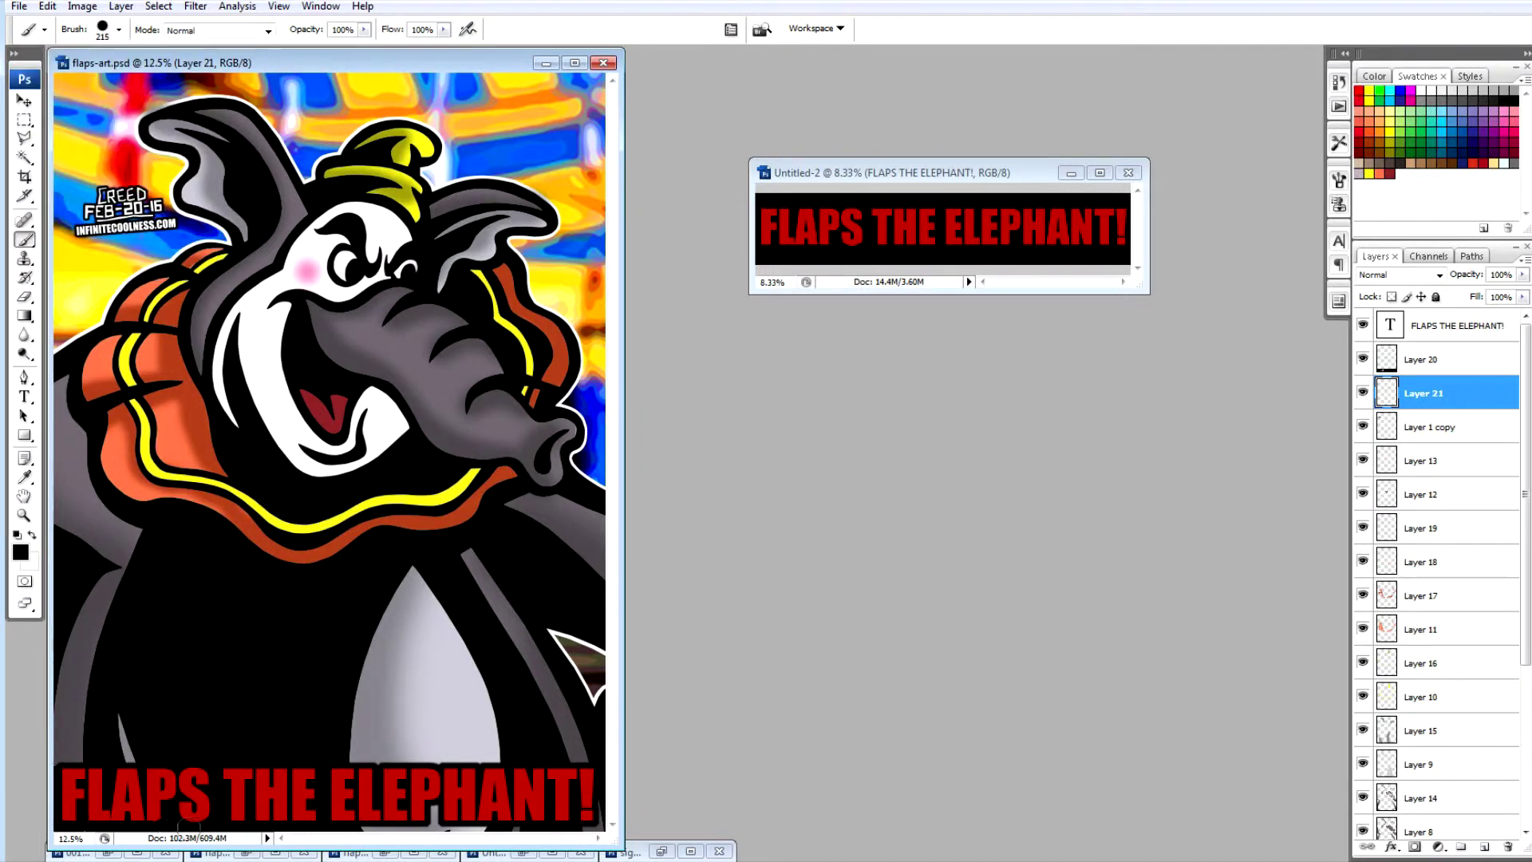
pyautogui.moveTo(380, 816); pyautogui.dragTo(596, 824)
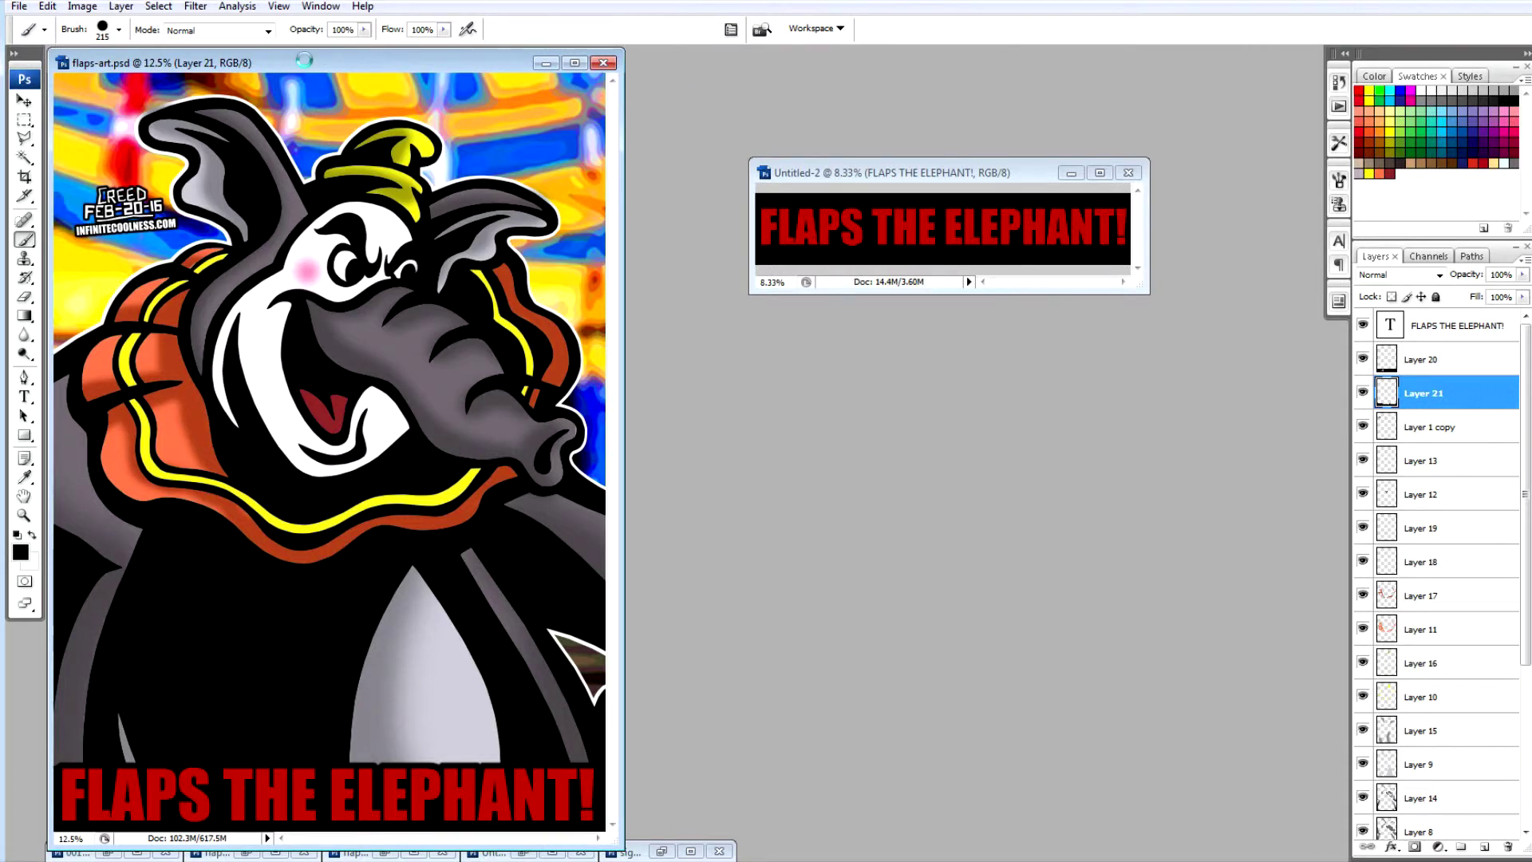
# Minimise Untitled-2 and resize the flaps-art.psd image to a width of 900 pixels.
pyautogui.click(1071, 173)
pyautogui.rightClick(297, 62)
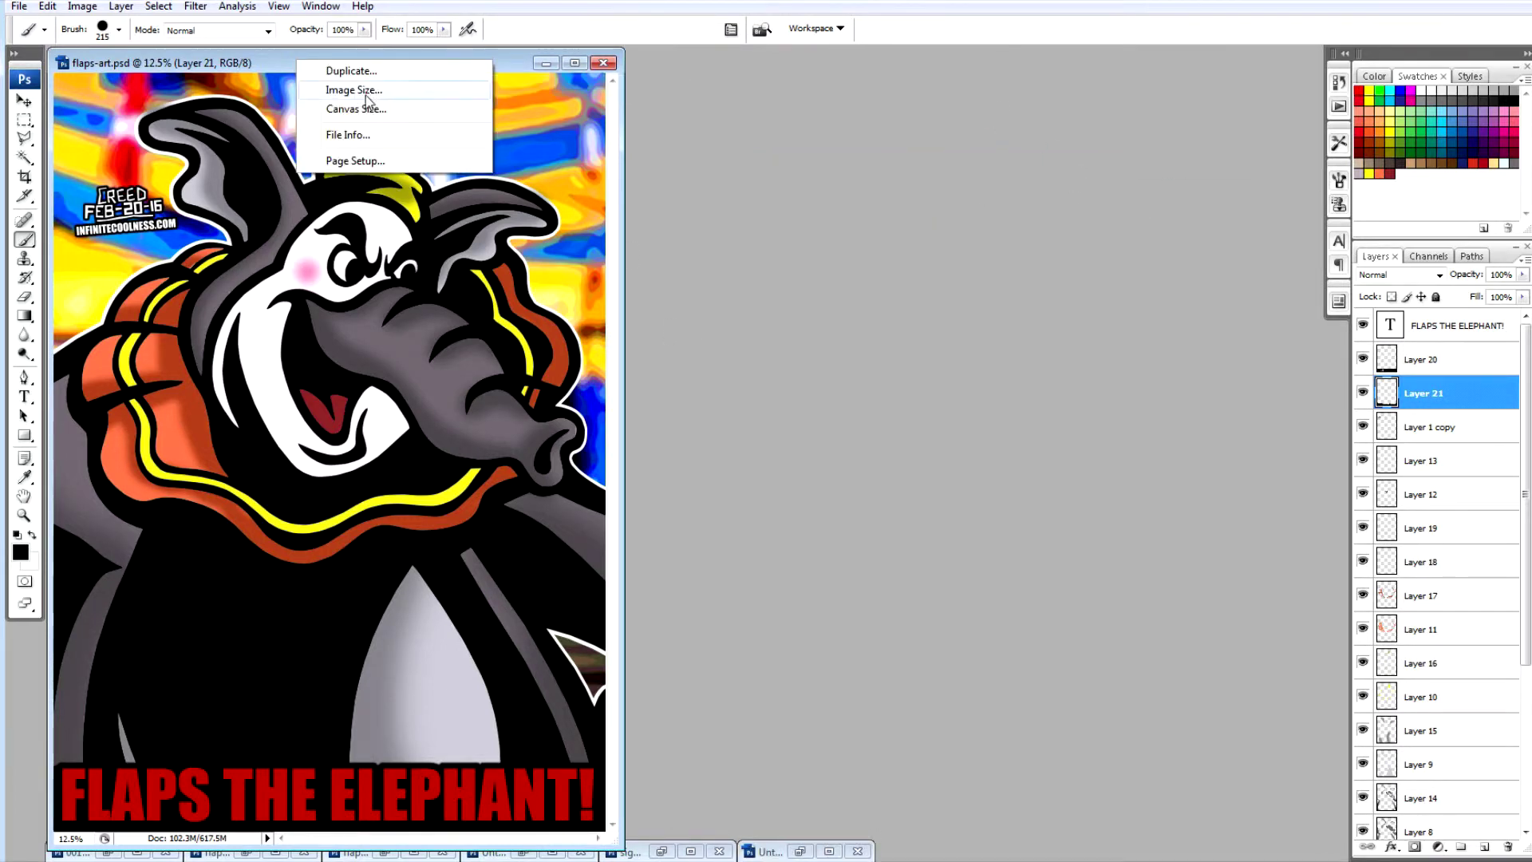
pyautogui.click(335, 87)
pyautogui.write('900')
pyautogui.click(960, 213)
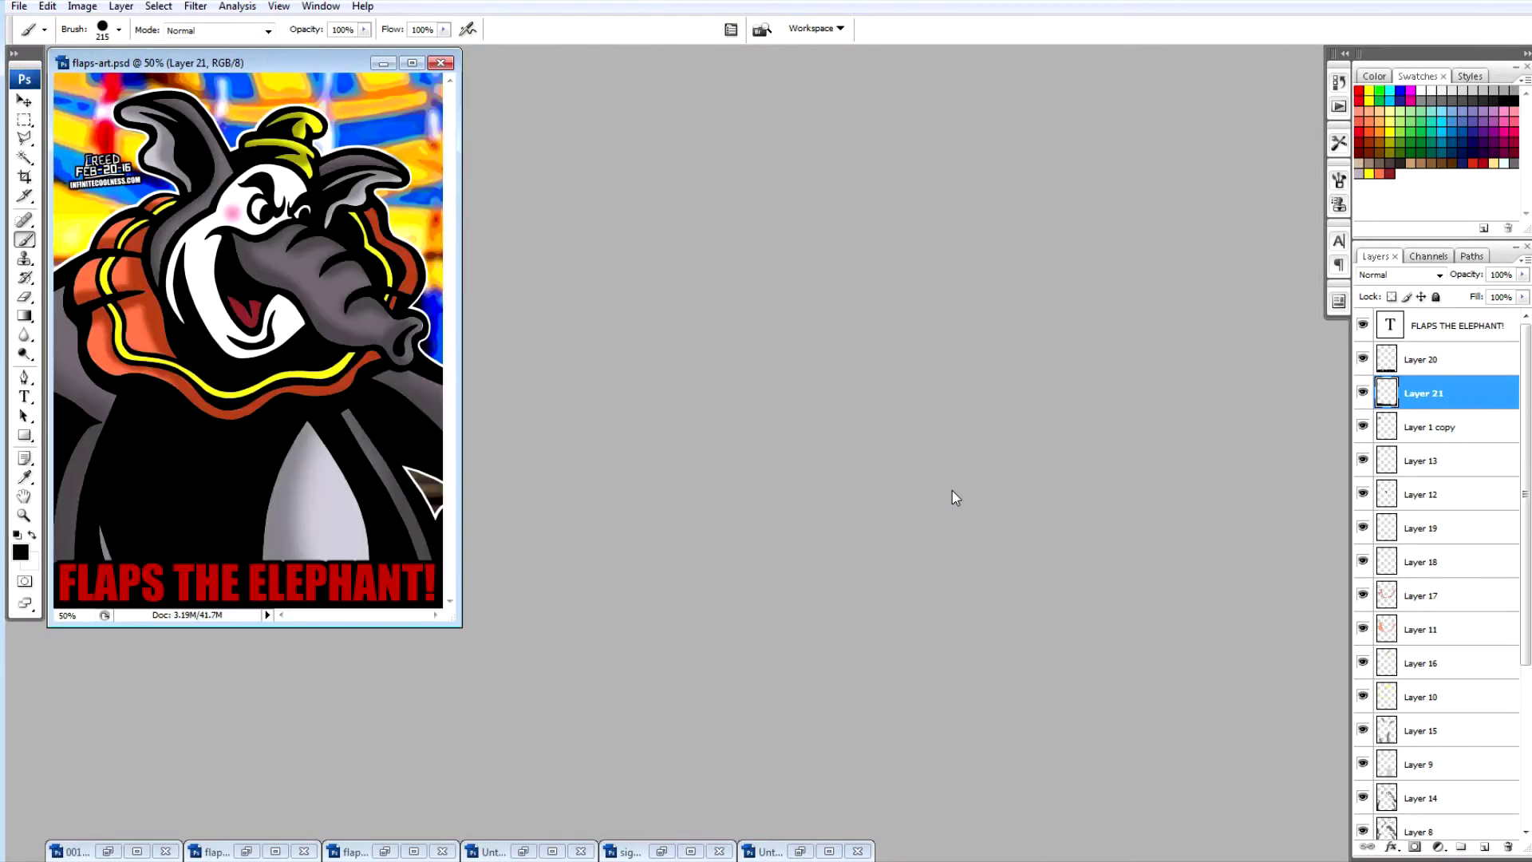
# Apply the Texturizer filter to the circus background on Layer 7 with Sandstone texture, low relief and Top Right light.
pyautogui.scroll(-5, 1404, 559)
pyautogui.click(1405, 721)
pyautogui.click(194, 6)
pyautogui.moveTo(209, 328)
pyautogui.click(421, 405)
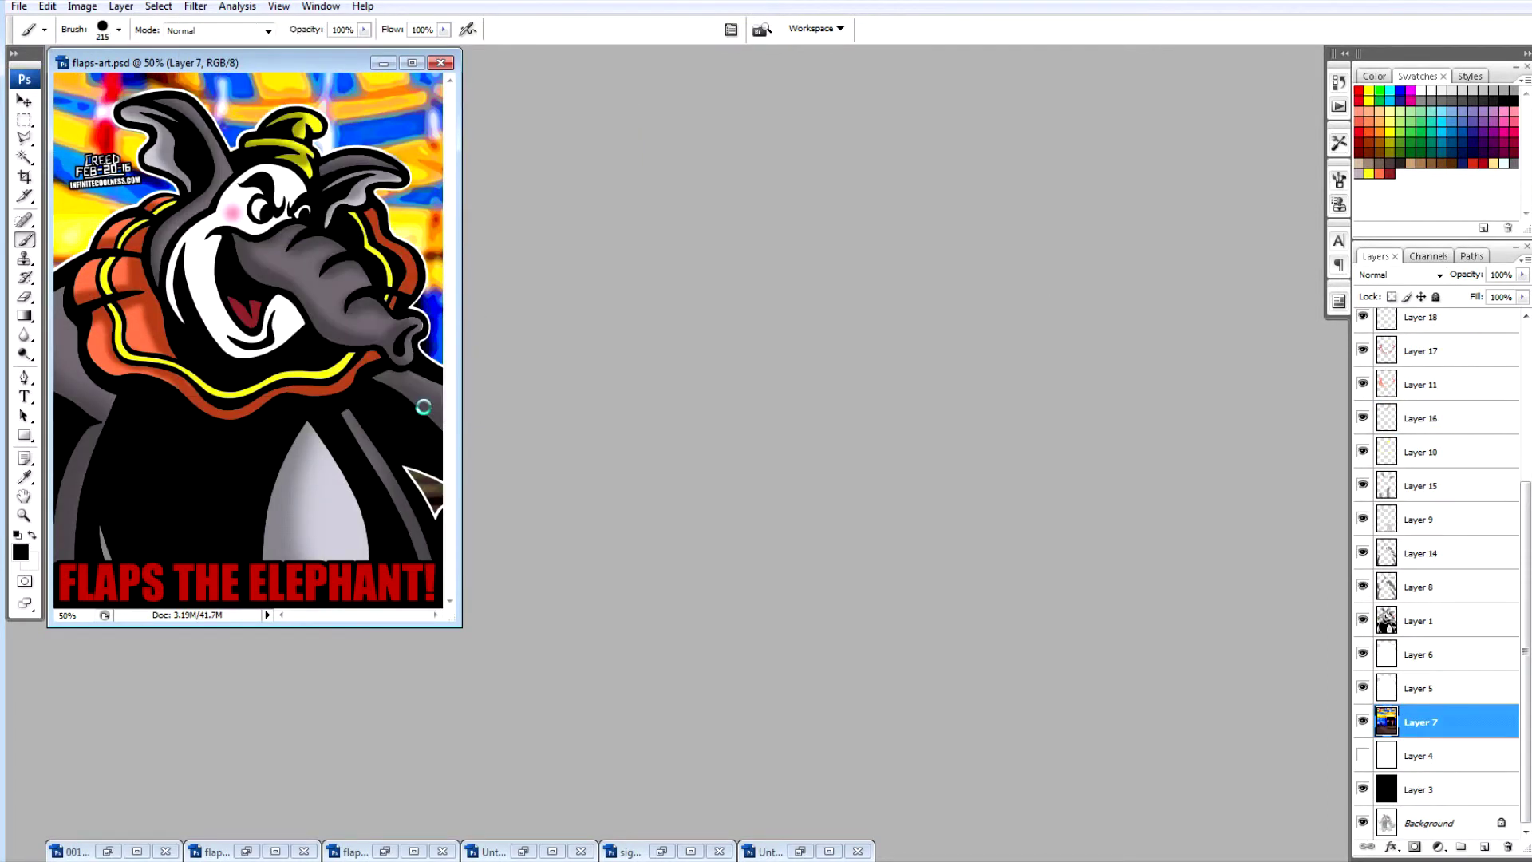
pyautogui.click(23, 846)
pyautogui.moveTo(1453, 180); pyautogui.dragTo(1458, 180)
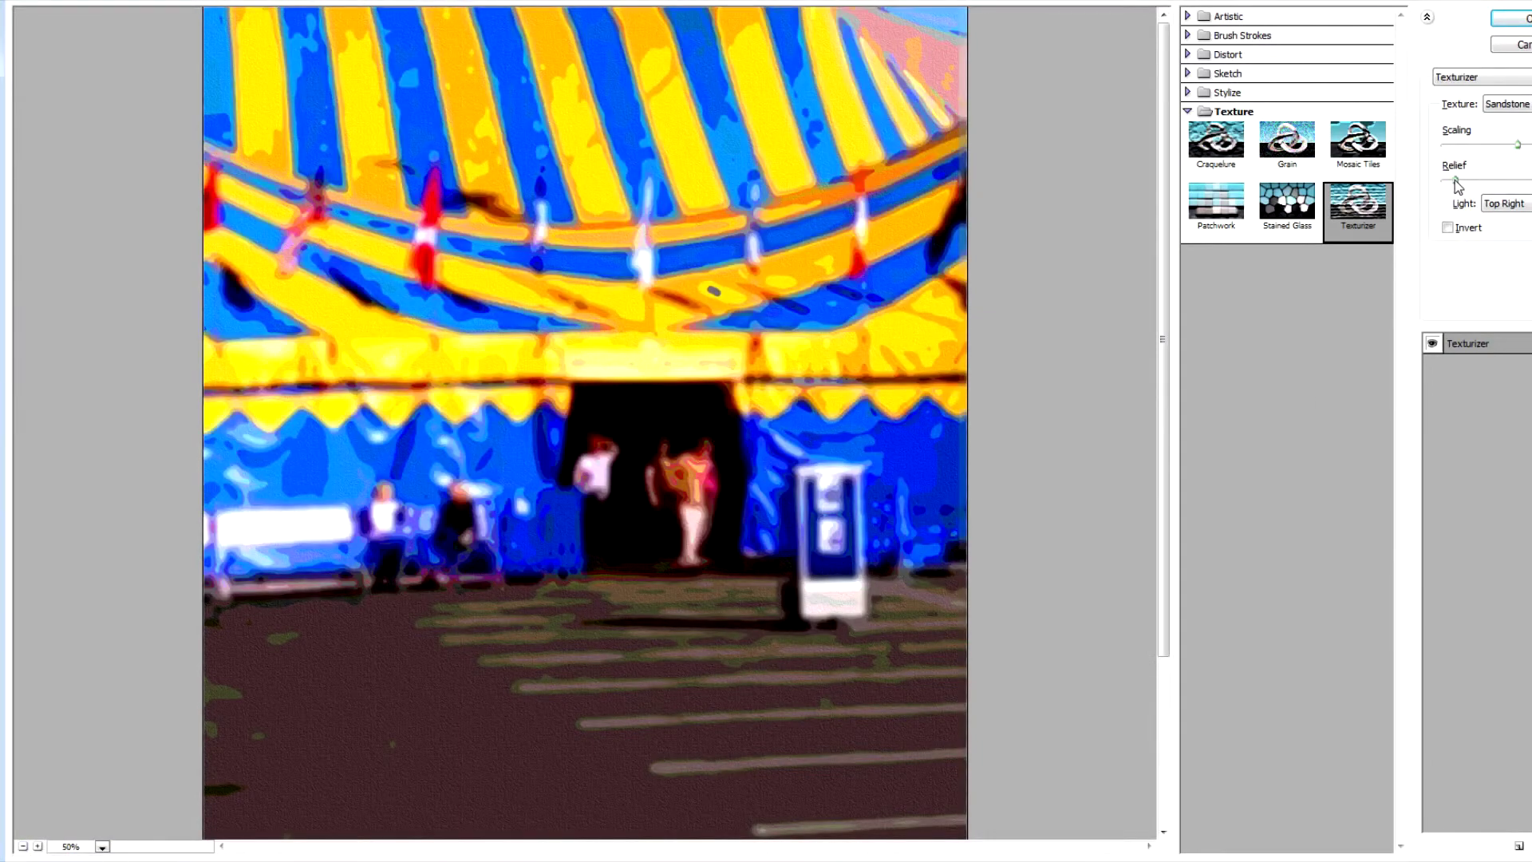
pyautogui.click(1510, 18)
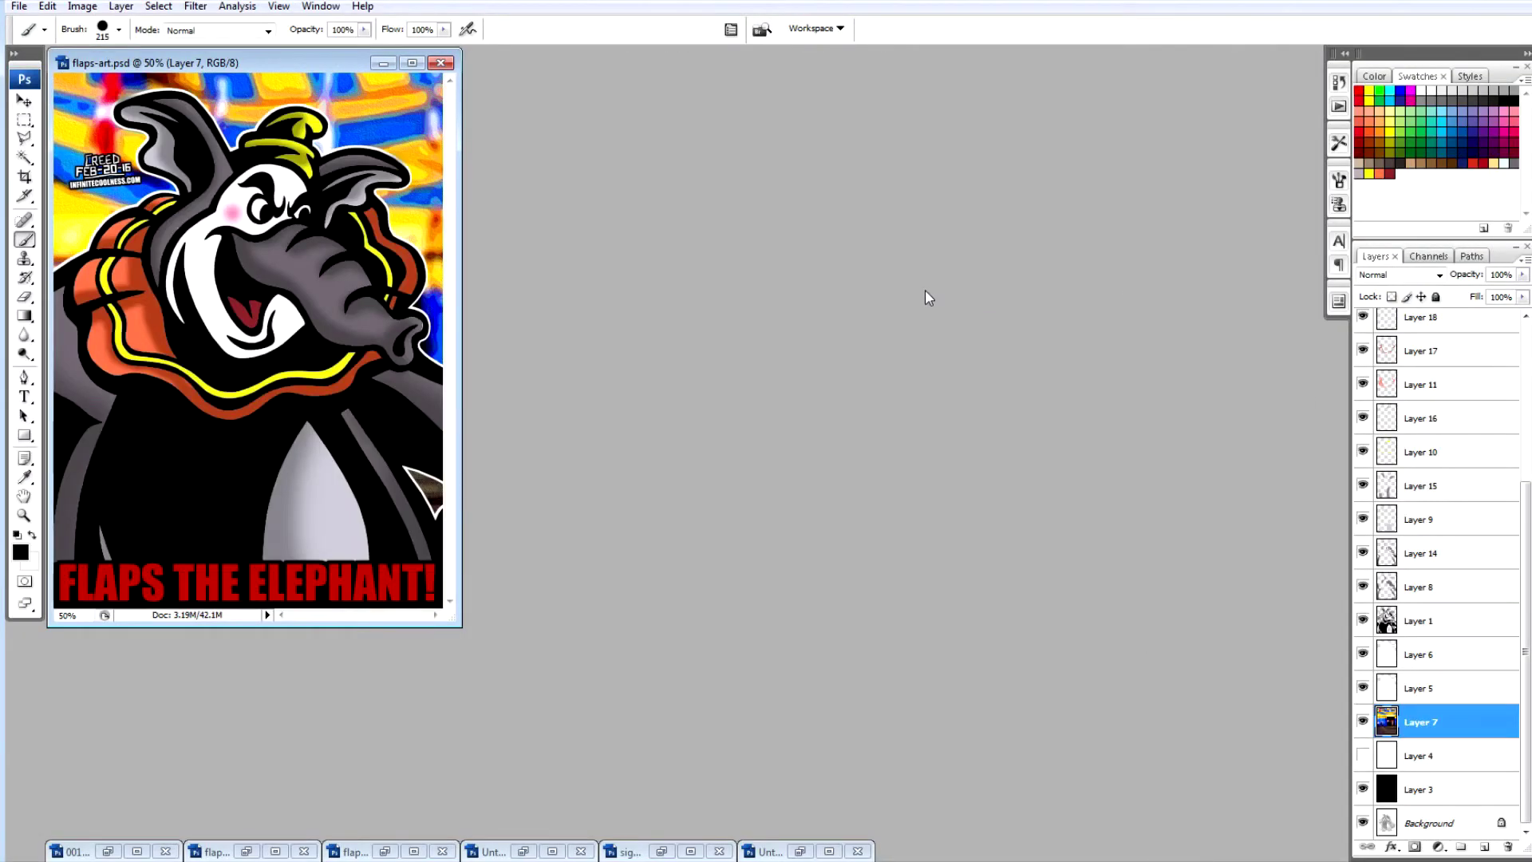
# Select Layer 8, sample the elephant's grey as the foreground colour and set a hard 23 px brush.
pyautogui.hotkey('ctrl', 'alt', '0')
pyautogui.click(1421, 586)
pyautogui.click(23, 478)
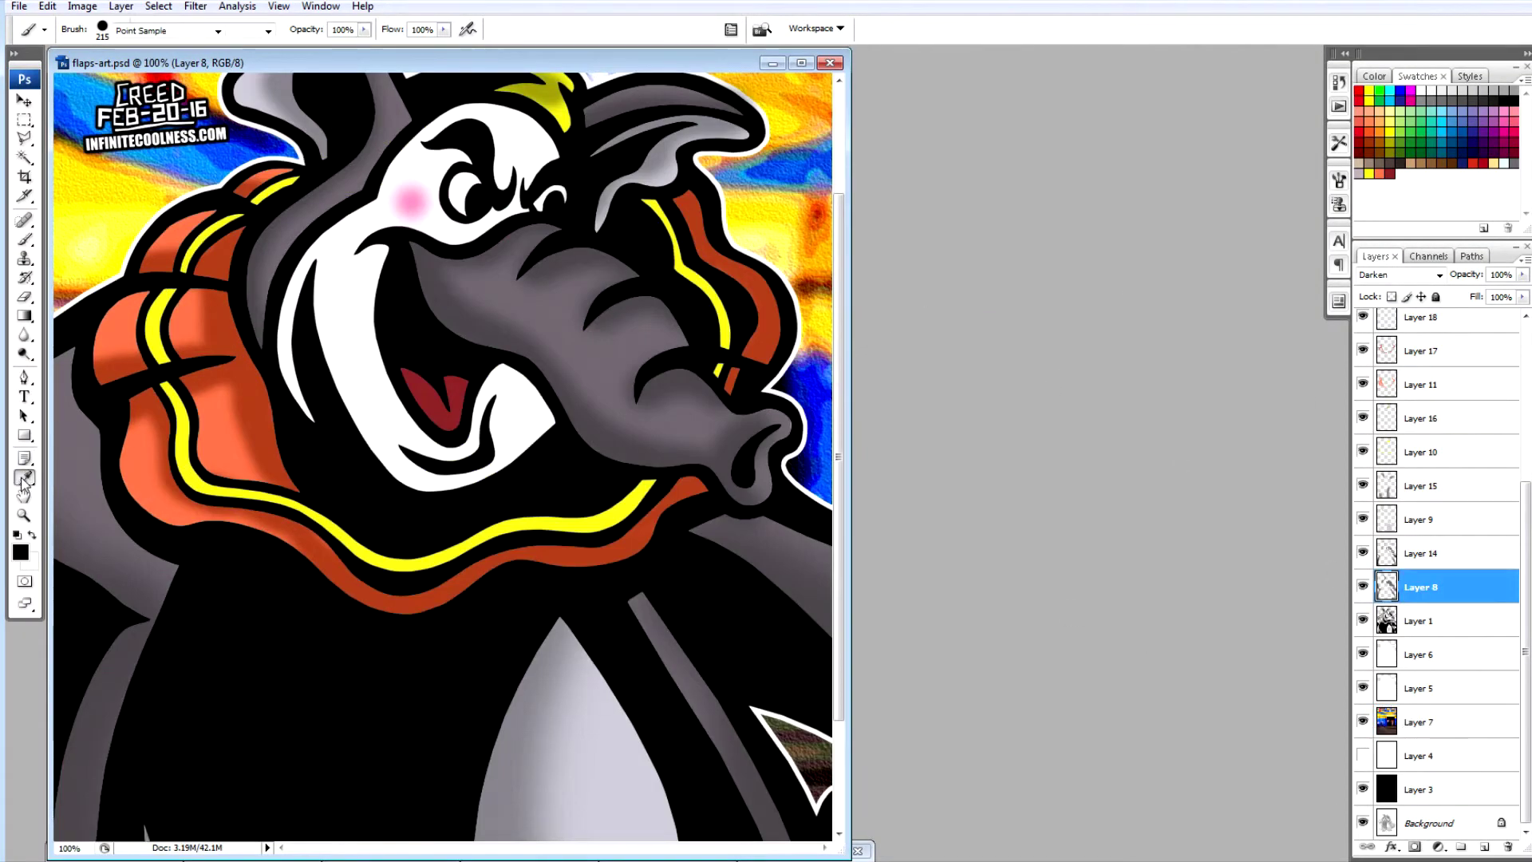
pyautogui.click(24, 238)
pyautogui.click(119, 29)
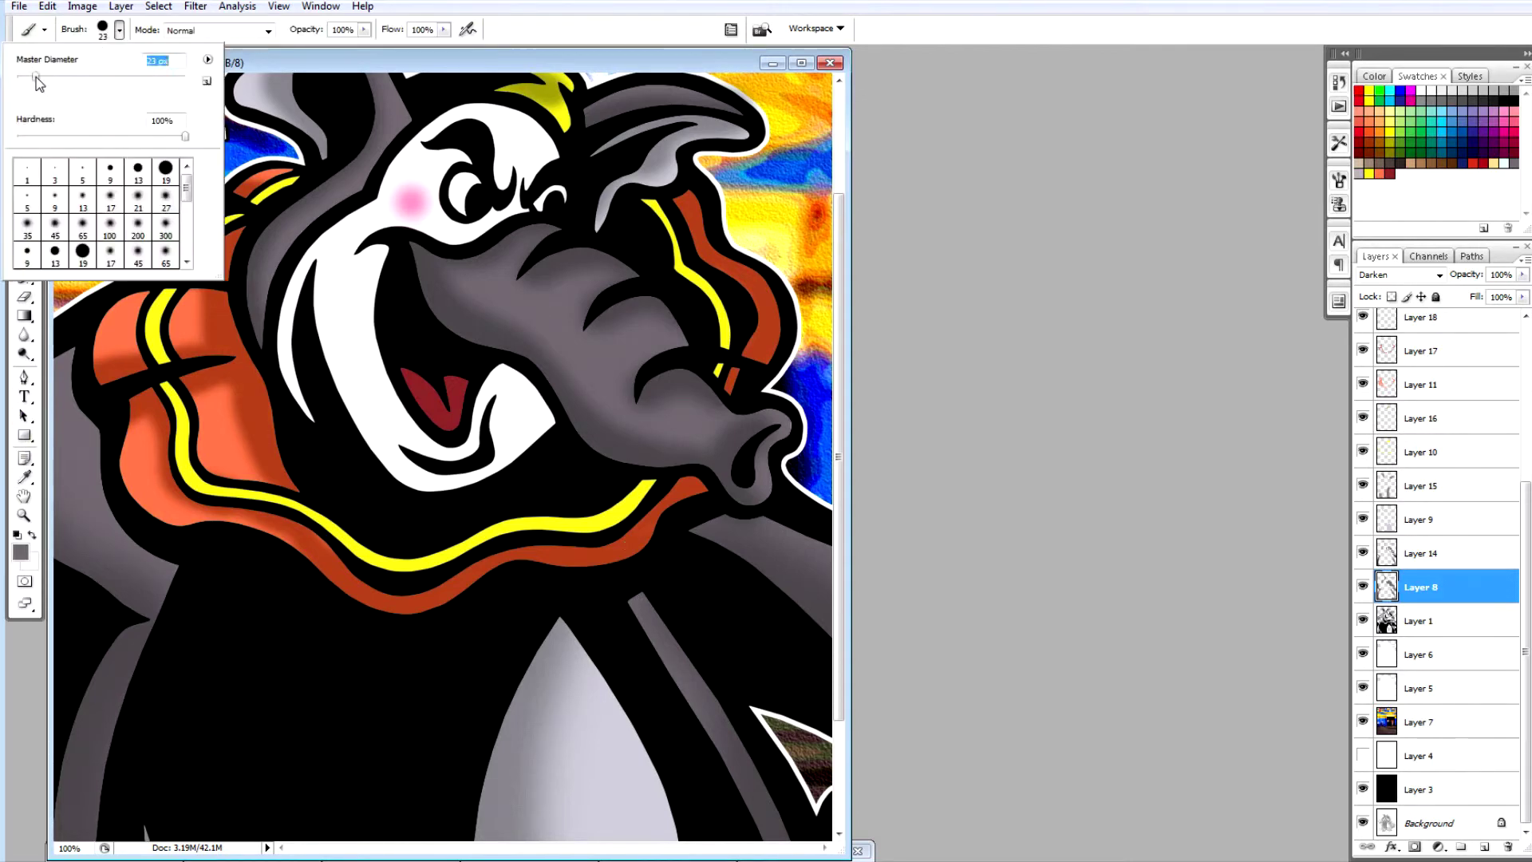
pyautogui.press('Return')
pyautogui.hotkey('ctrl', 'alt', '-')
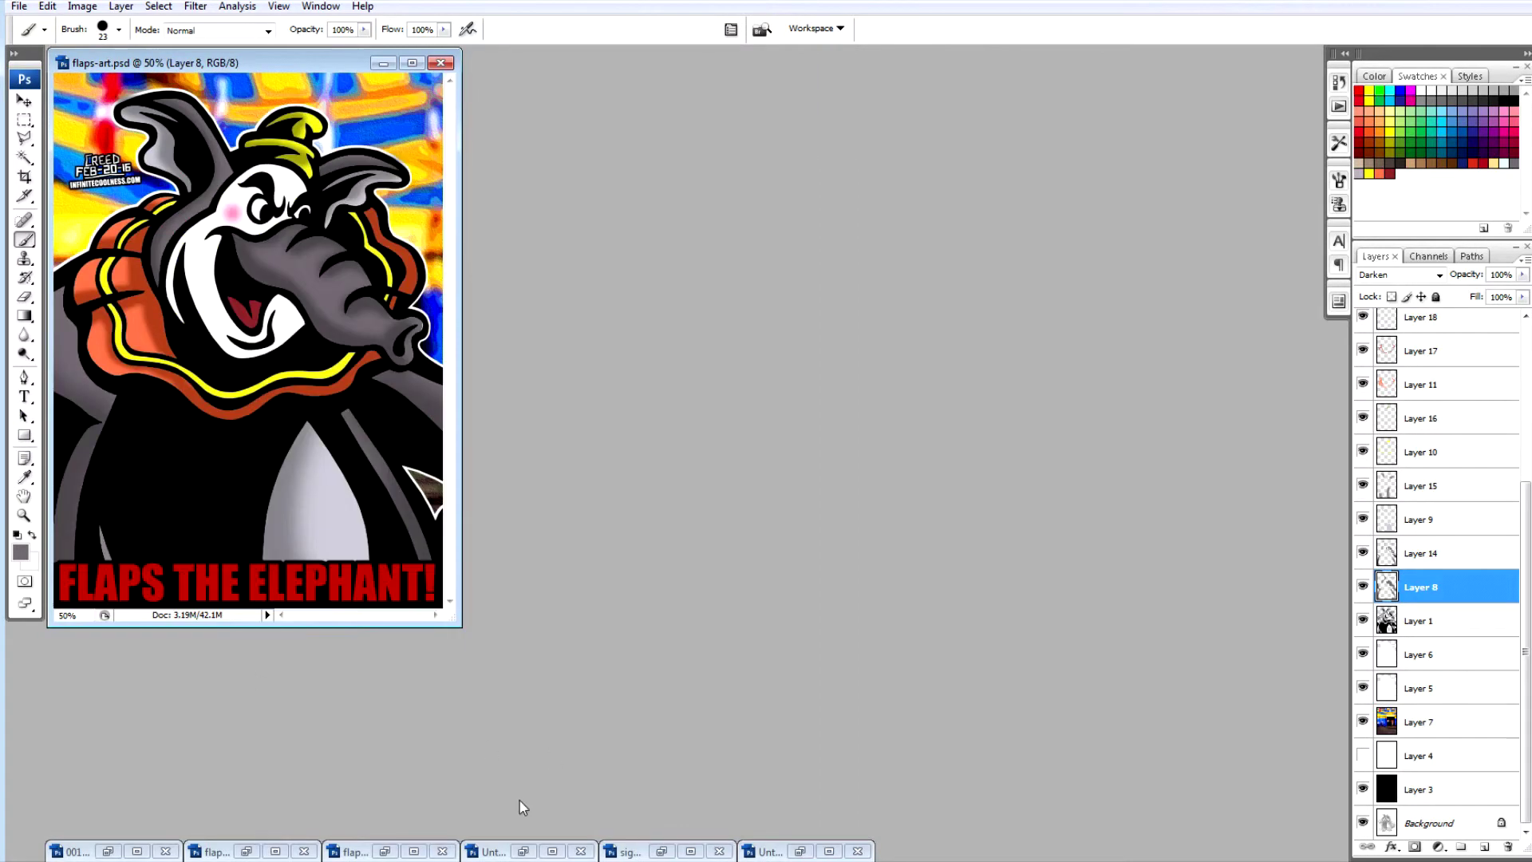
# Move the finished artwork's window aside and show the original sketch flaps.bmp at 8.33% zoom.
pyautogui.moveTo(179, 63); pyautogui.dragTo(1037, 196)
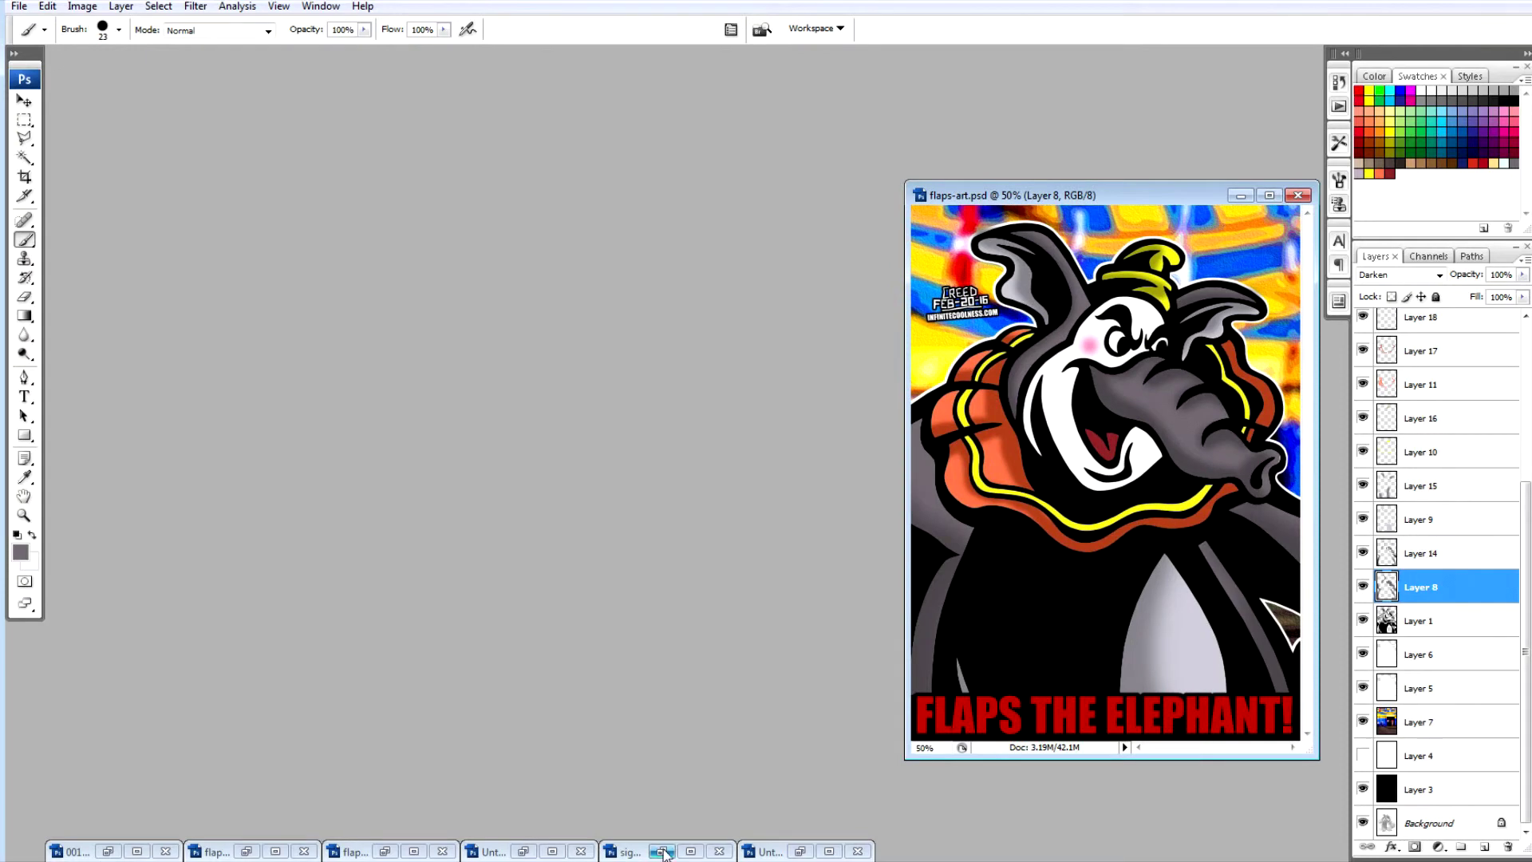
pyautogui.click(246, 851)
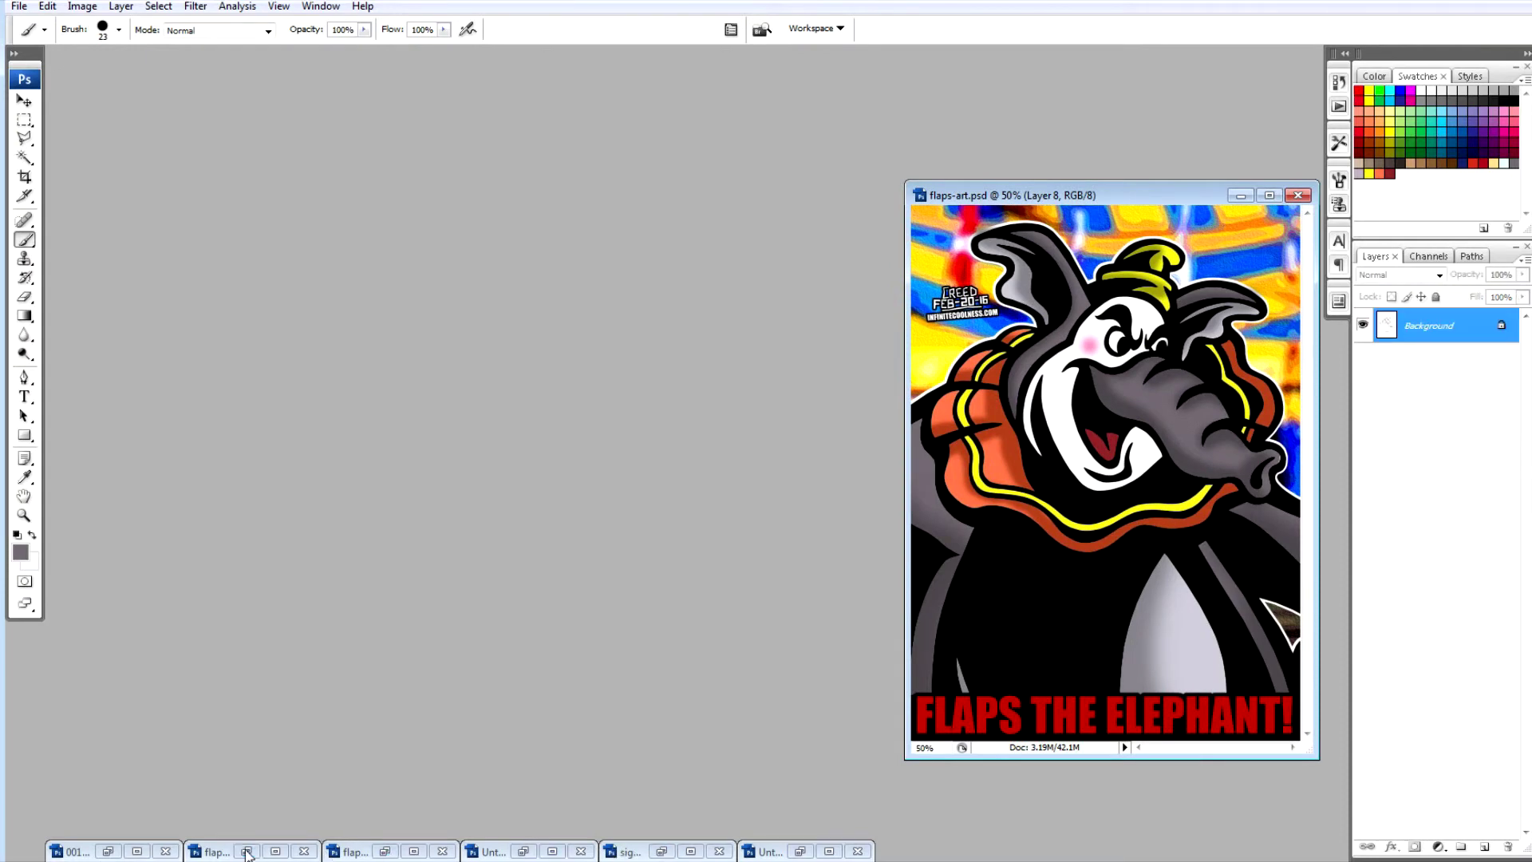
pyautogui.hotkey('ctrl', 'alt', '-')
pyautogui.hotkey('ctrl', 'alt', '-')
pyautogui.hotkey('ctrl', 'alt', '+')
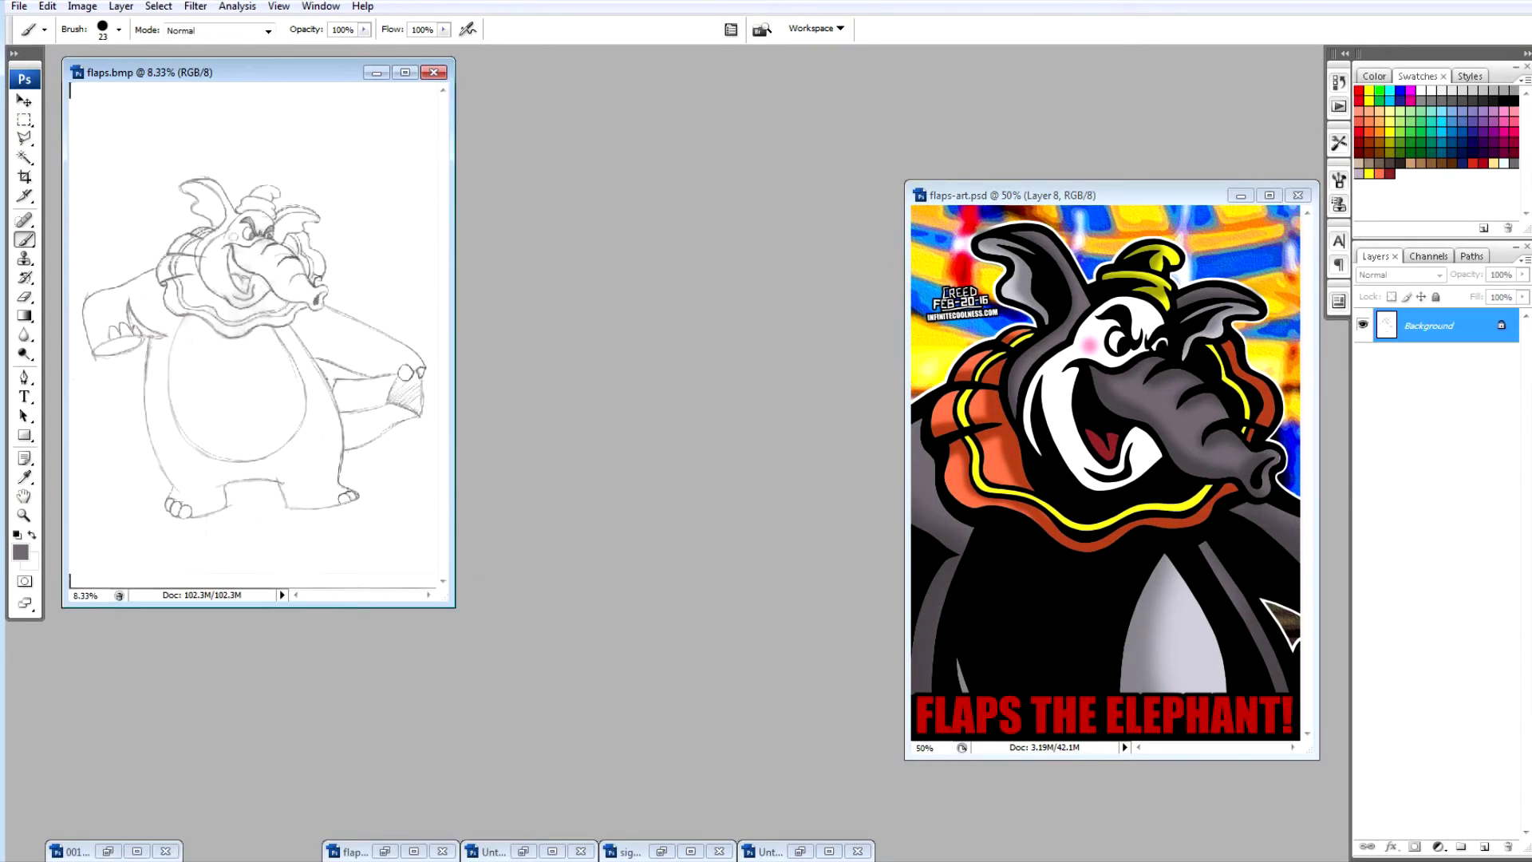
# Show flapsinks.jpg at 8.33% zoom and arrange the sketch, the inks and the finished artwork side by side.
pyautogui.click(386, 852)
pyautogui.hotkey('ctrl', 'alt', '-')
pyautogui.moveTo(231, 73); pyautogui.dragTo(324, 199)
pyautogui.hotkey('ctrl', 'alt', '+')
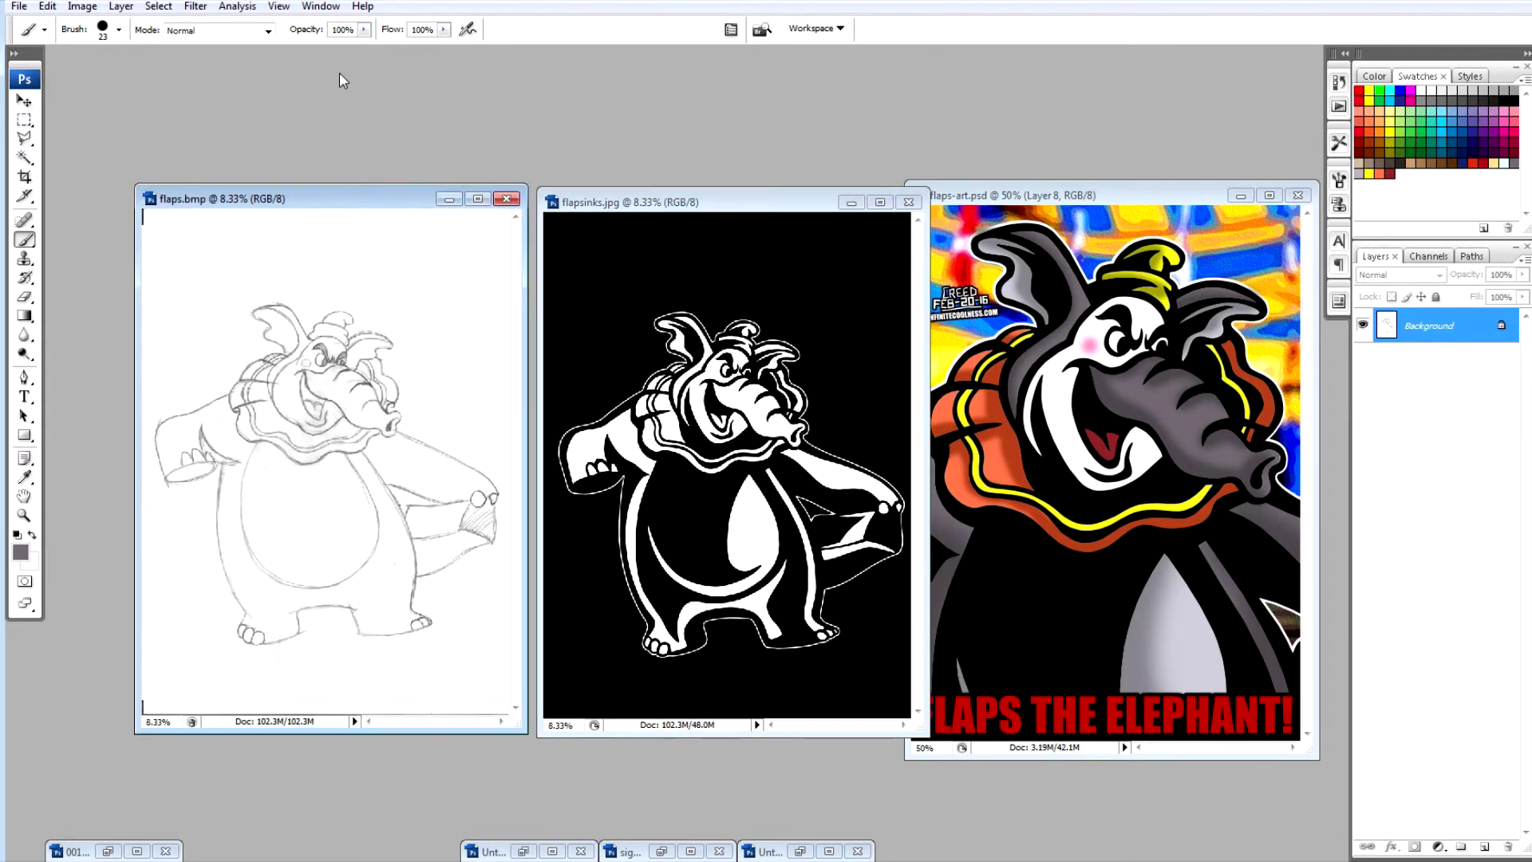
pyautogui.moveTo(722, 197); pyautogui.dragTo(696, 198)
pyautogui.moveTo(353, 200); pyautogui.dragTo(327, 201)
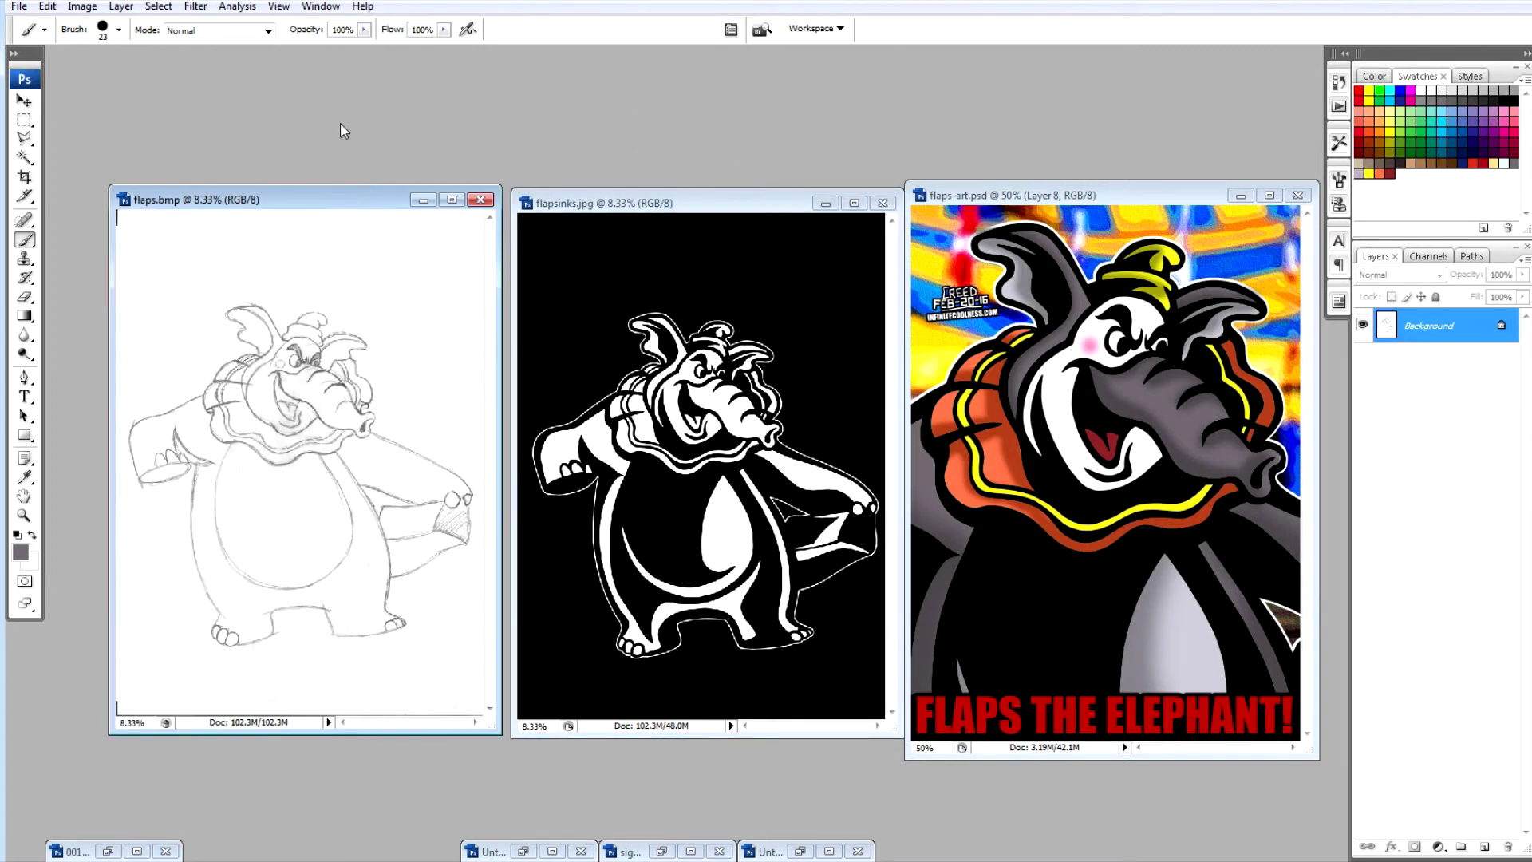